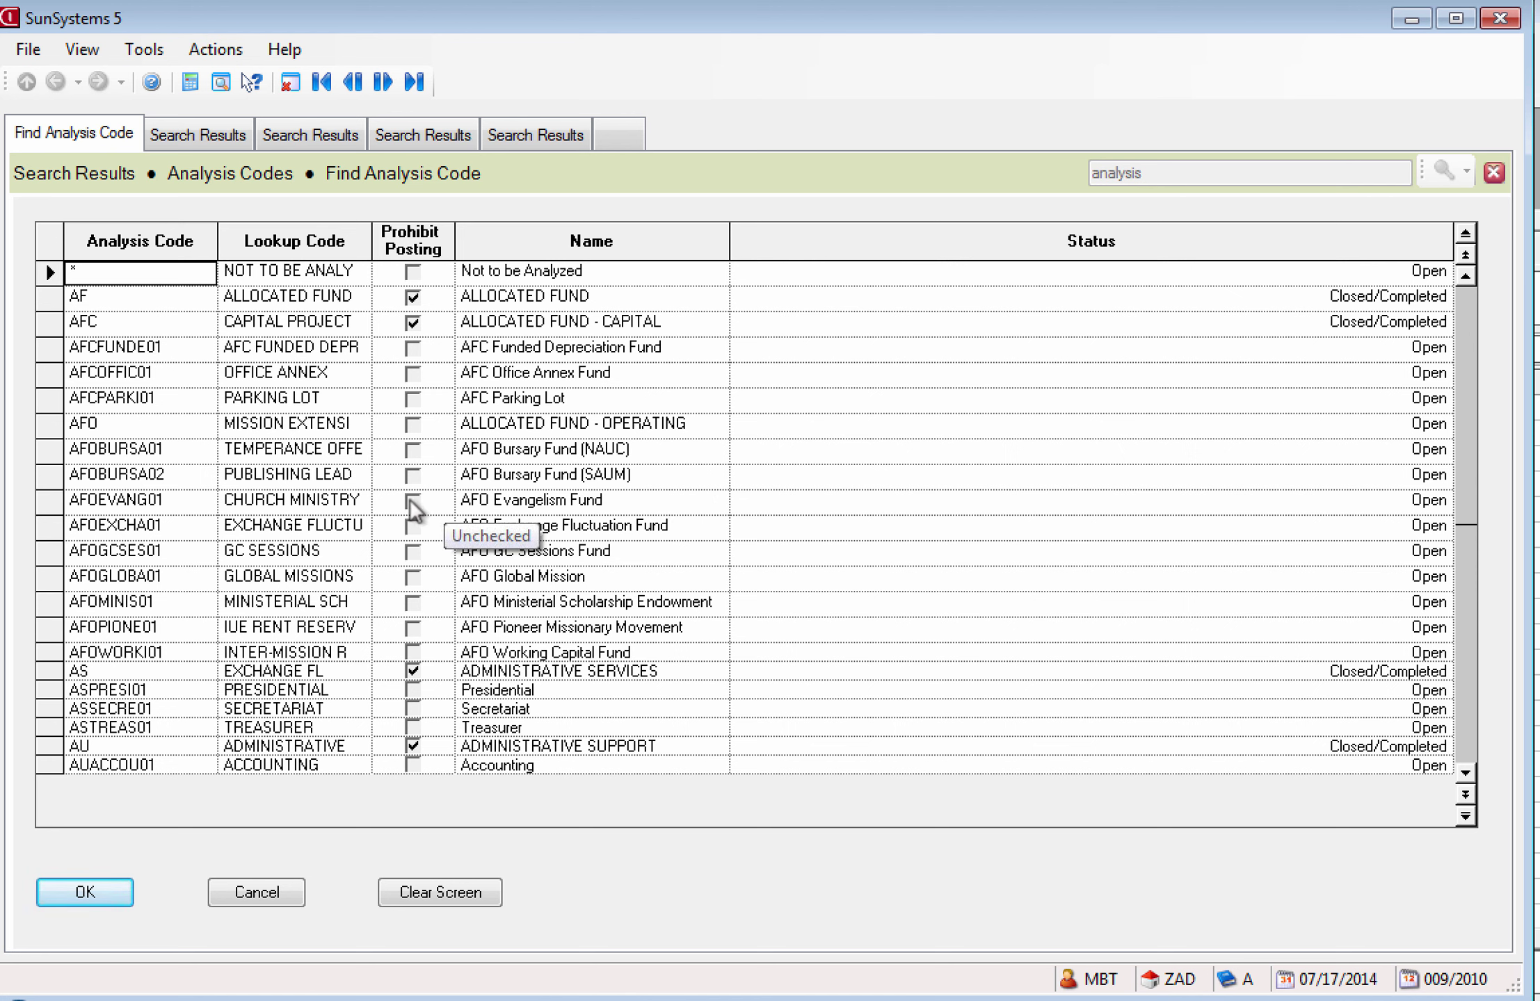
Select analysis code AFOEVANG01 for the FNCT dimension and retrieve its record
{"action": "left_click", "coordinate": [306, 501]}
{"action": "left_click", "coordinate": [306, 500]}
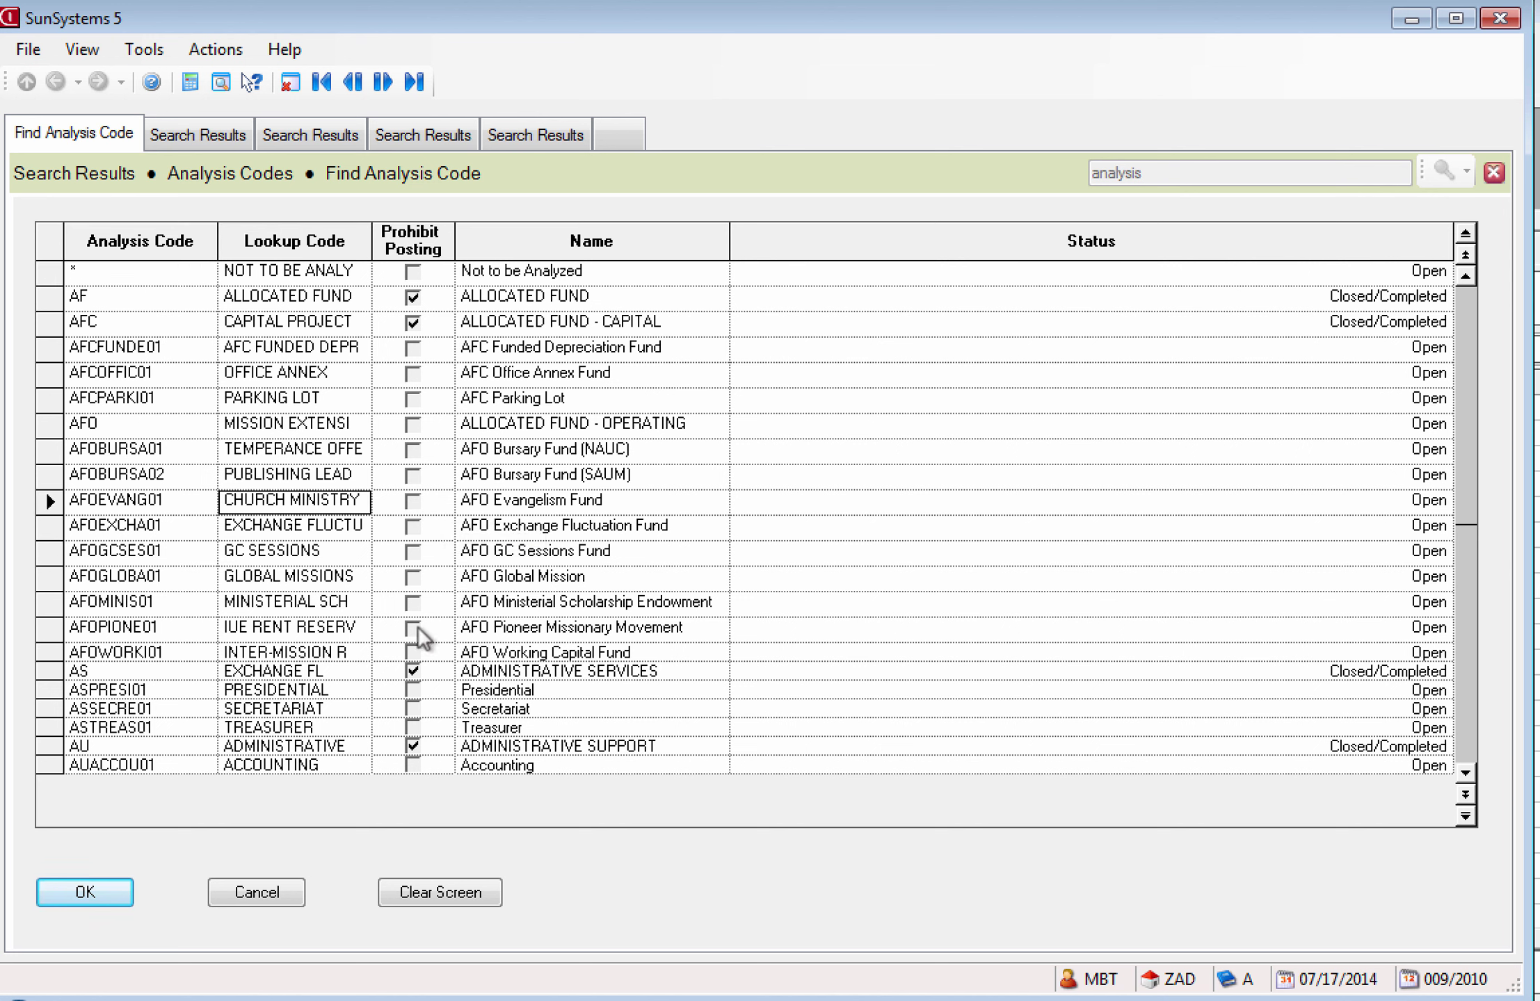
{"action": "left_click", "coordinate": [109, 885]}
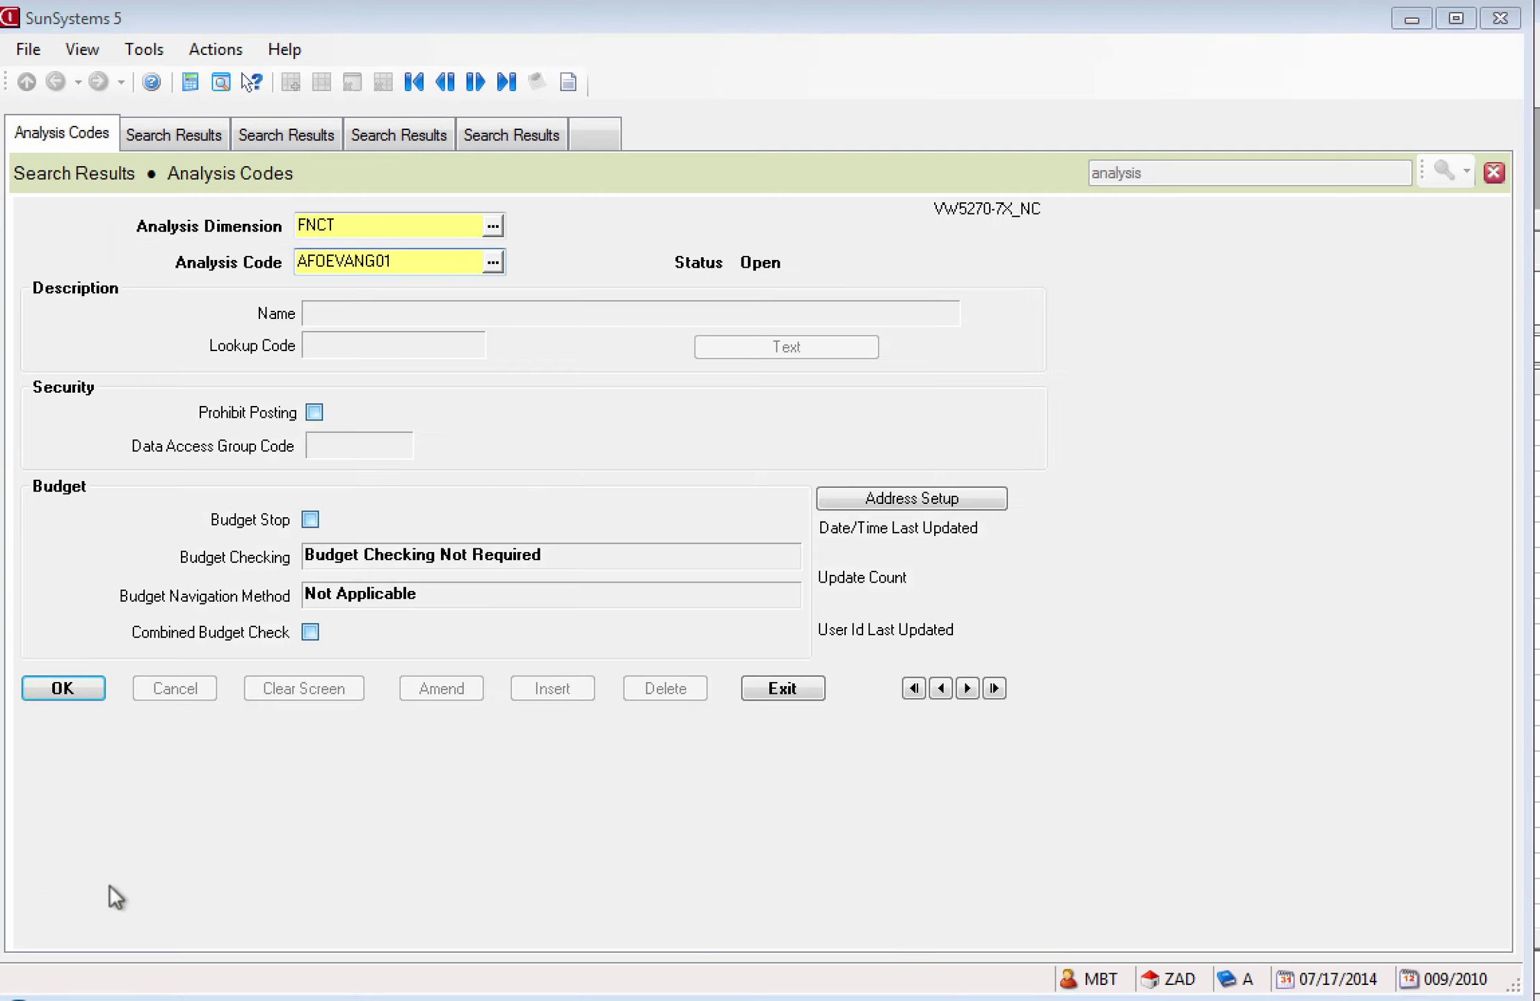
{"action": "left_click", "coordinate": [72, 682]}
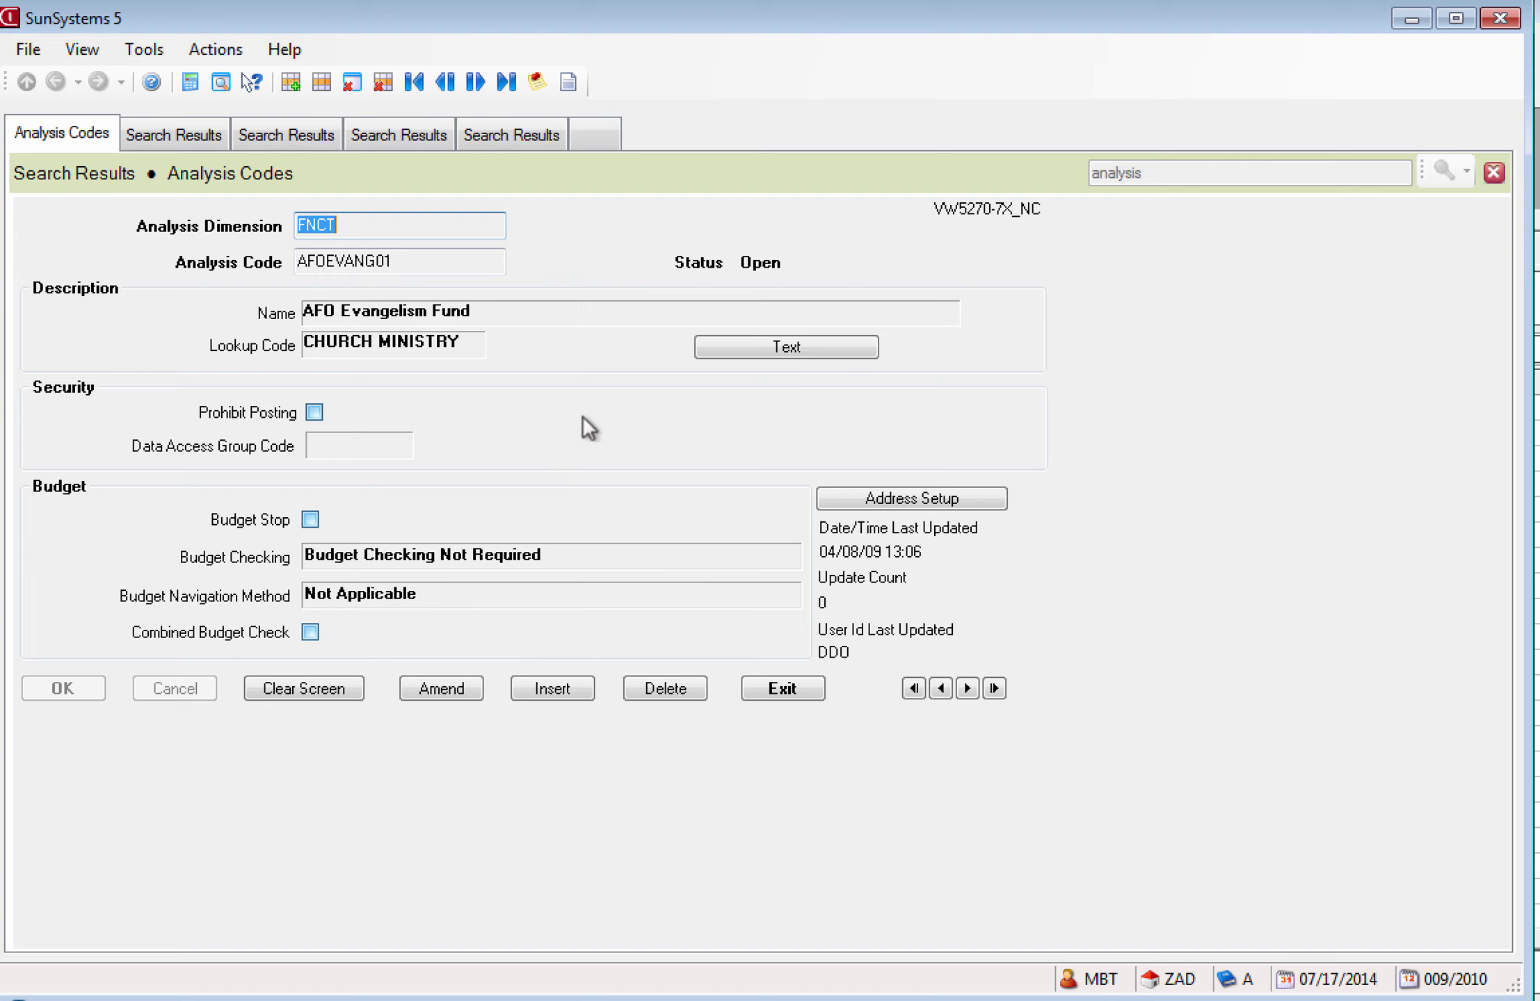
View the standard text attached to analysis code AFOEVANG01, and close the analysis code record
{"action": "left_click", "coordinate": [790, 344]}
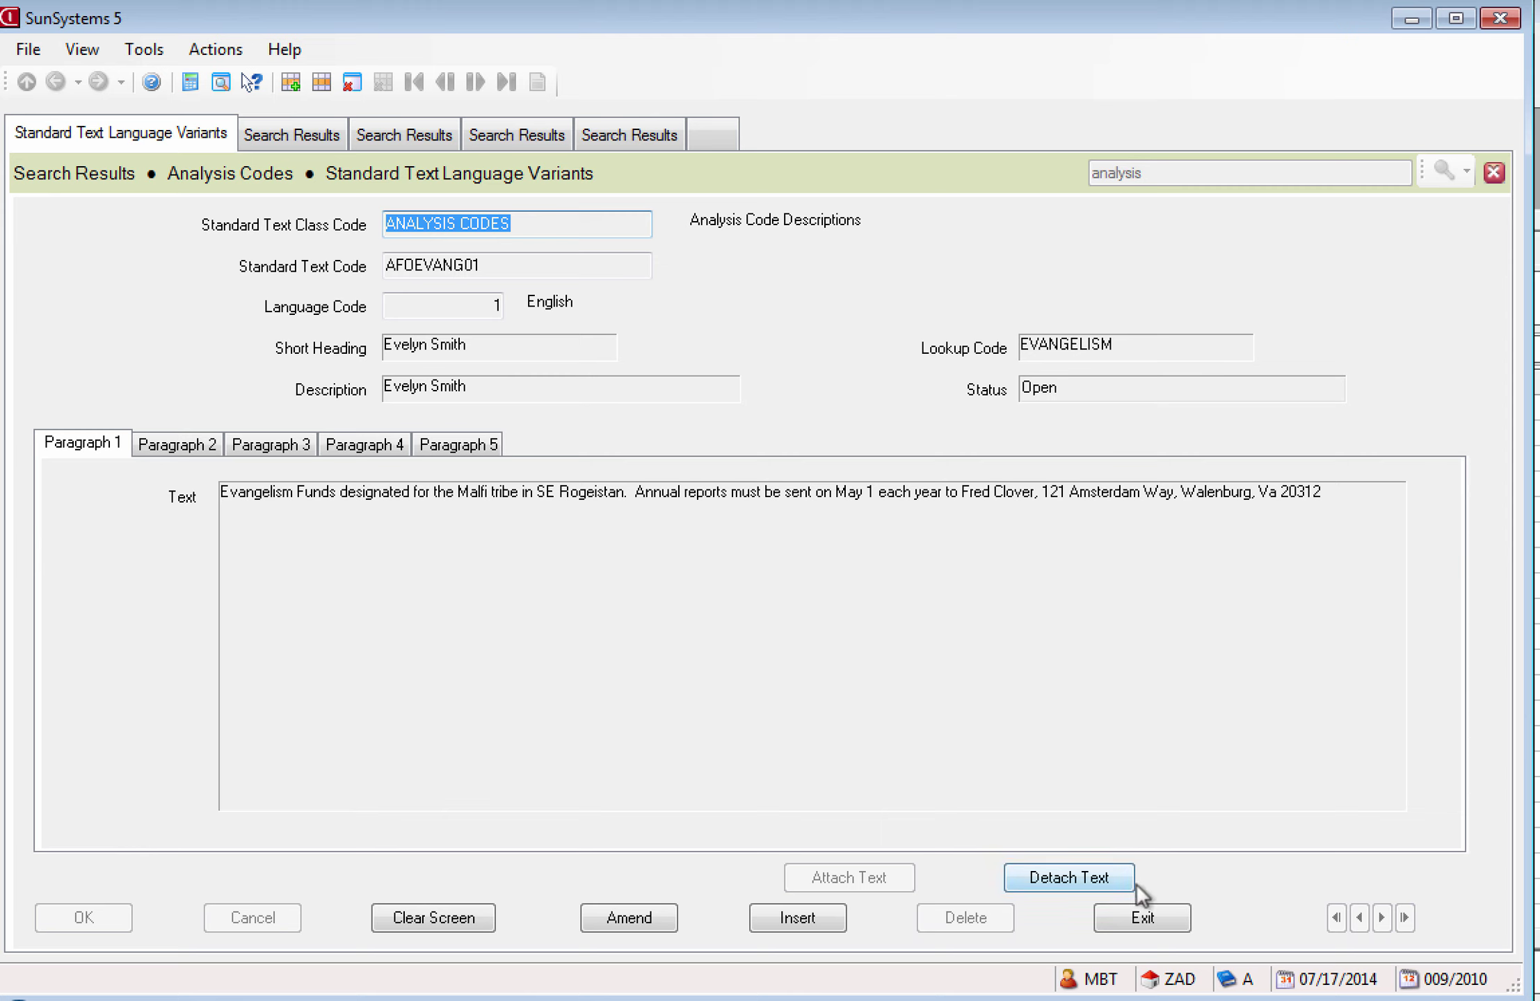
{"action": "left_click", "coordinate": [1174, 922]}
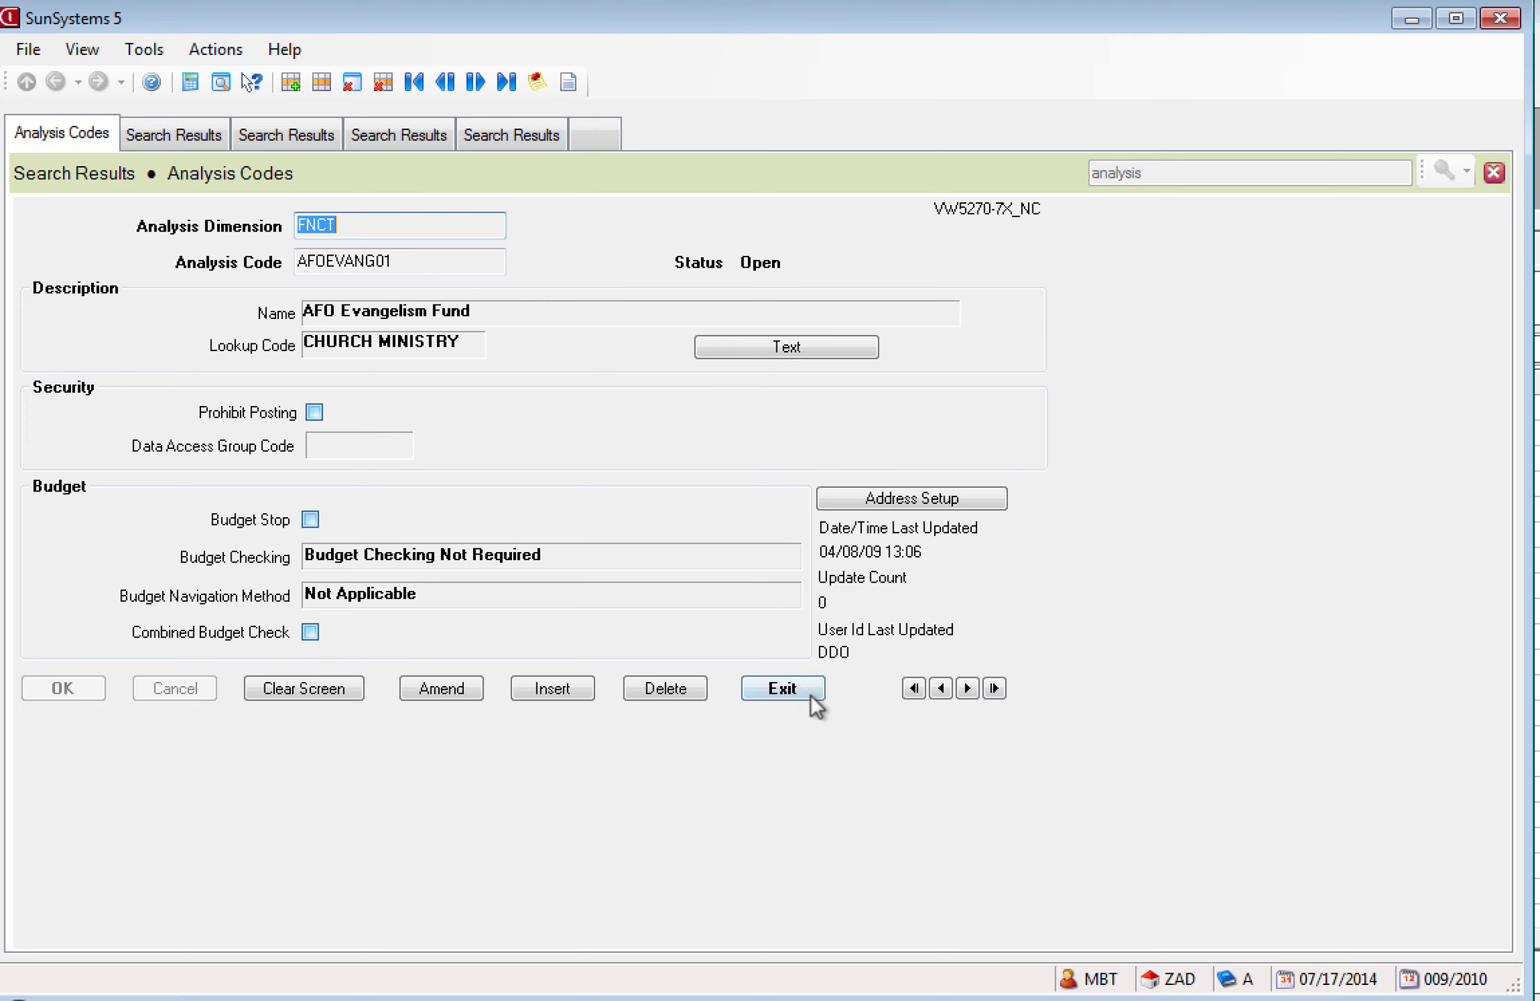
{"action": "left_click", "coordinate": [795, 686]}
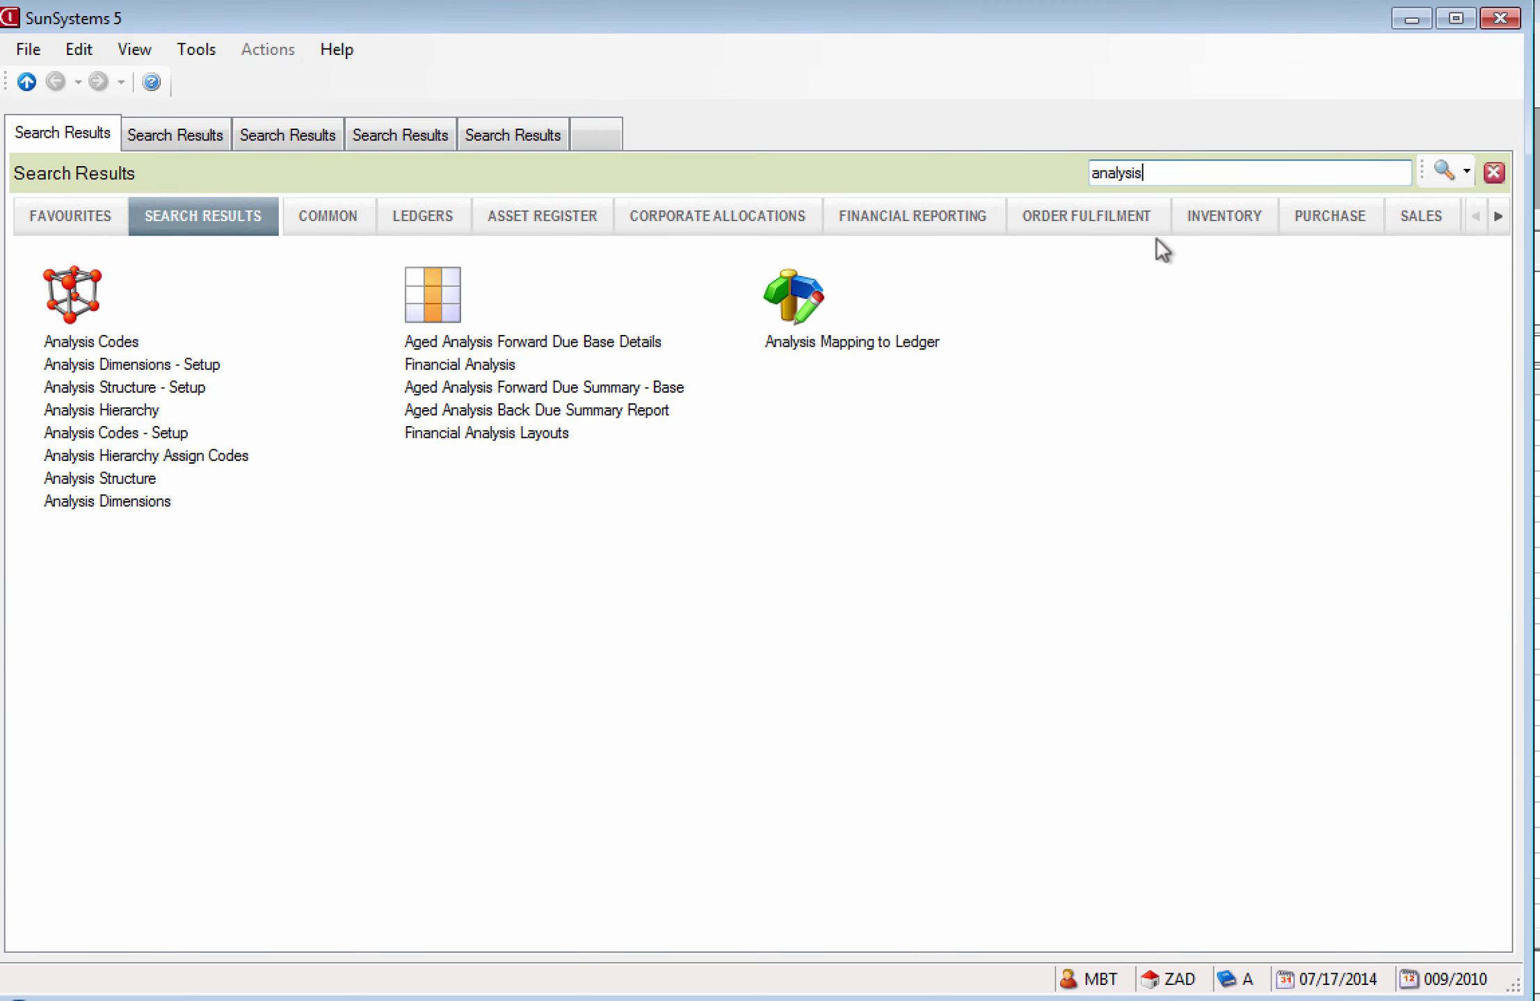
Search the available functions for "stand" and open Standard Text Classes
{"action": "key", "text": "BackSpace"}
{"action": "key", "text": "BackSpace"}
{"action": "key", "text": "BackSpace"}
{"action": "key", "text": "BackSpace"}
{"action": "key", "text": "BackSpace"}
{"action": "key", "text": "BackSpace"}
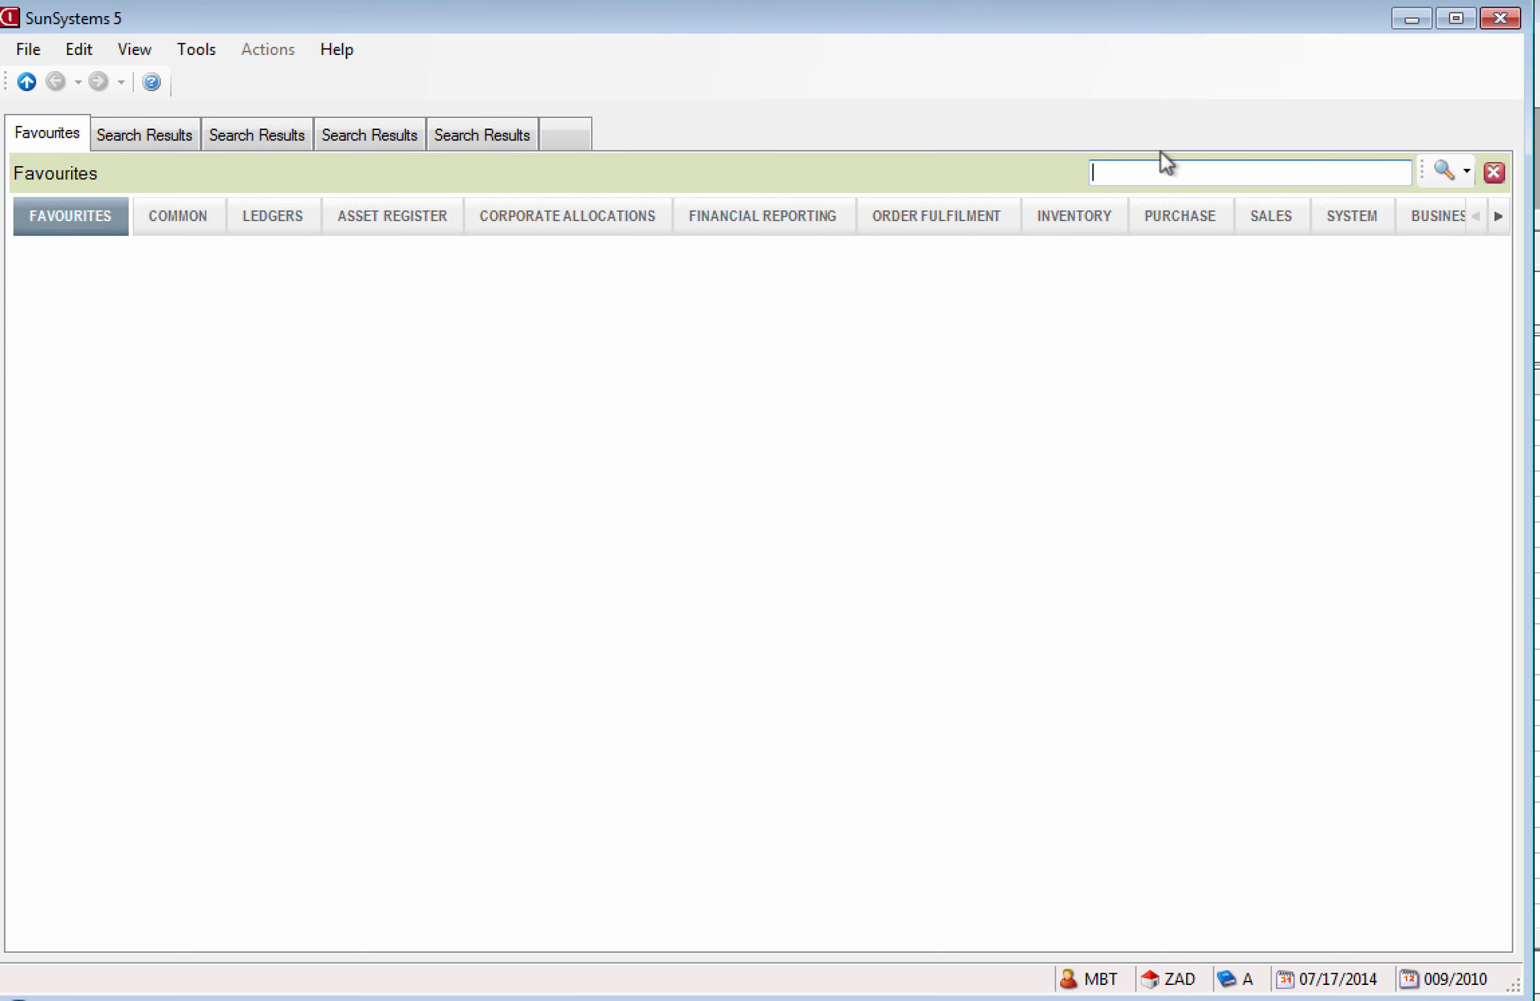
{"action": "type", "text": "stand"}
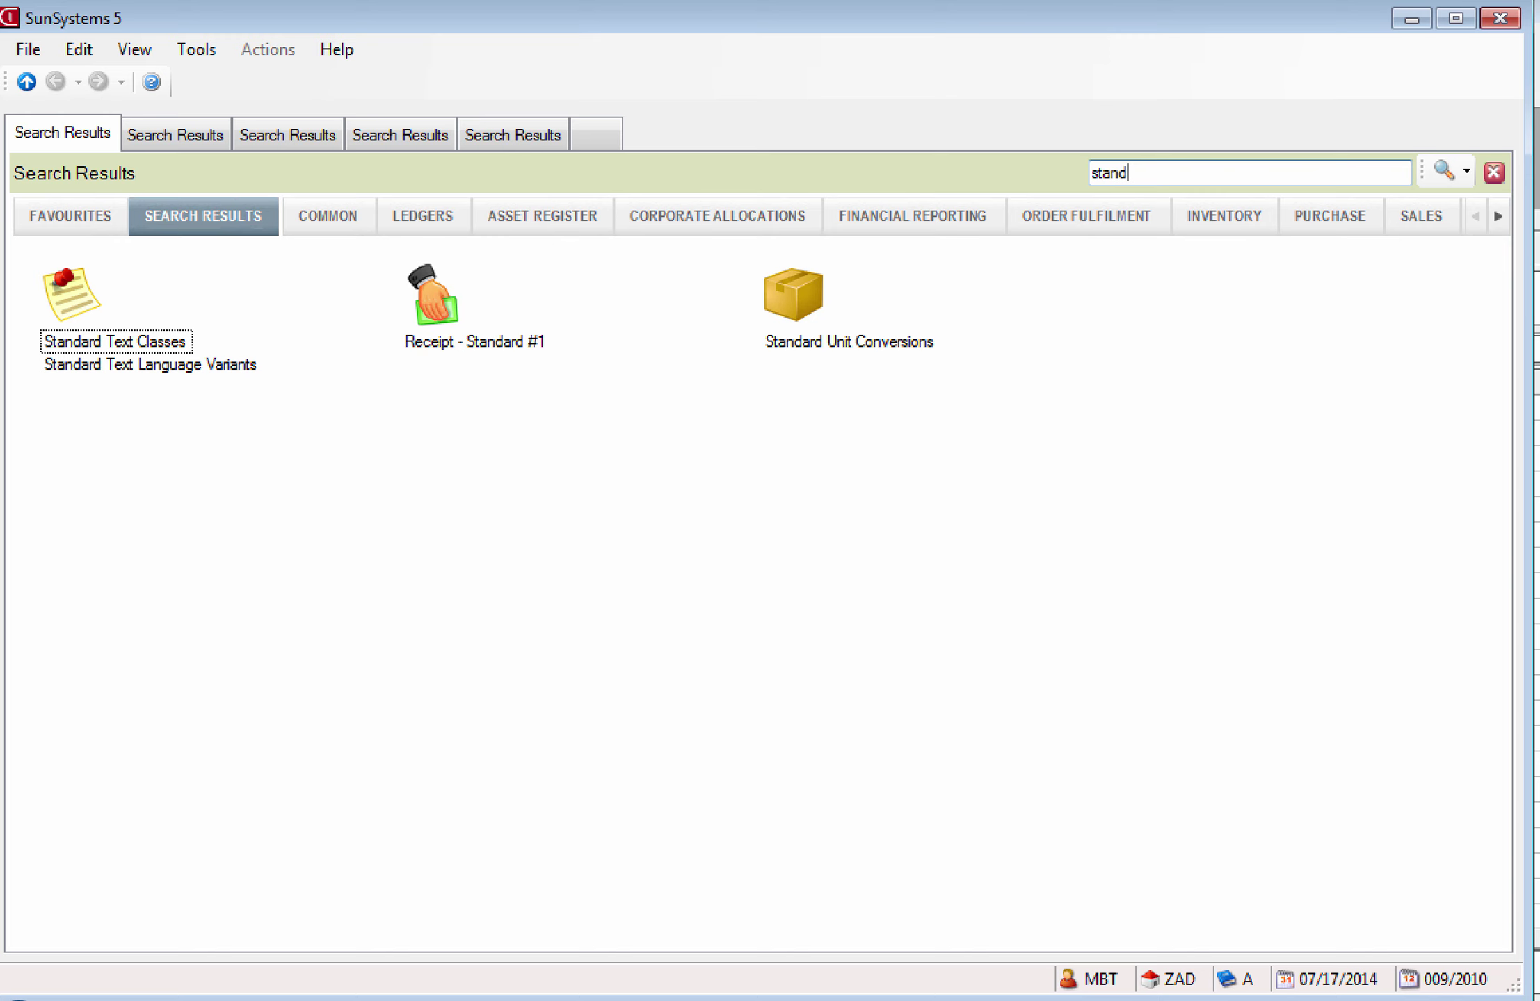
{"action": "mouse_move", "coordinate": [150, 345]}
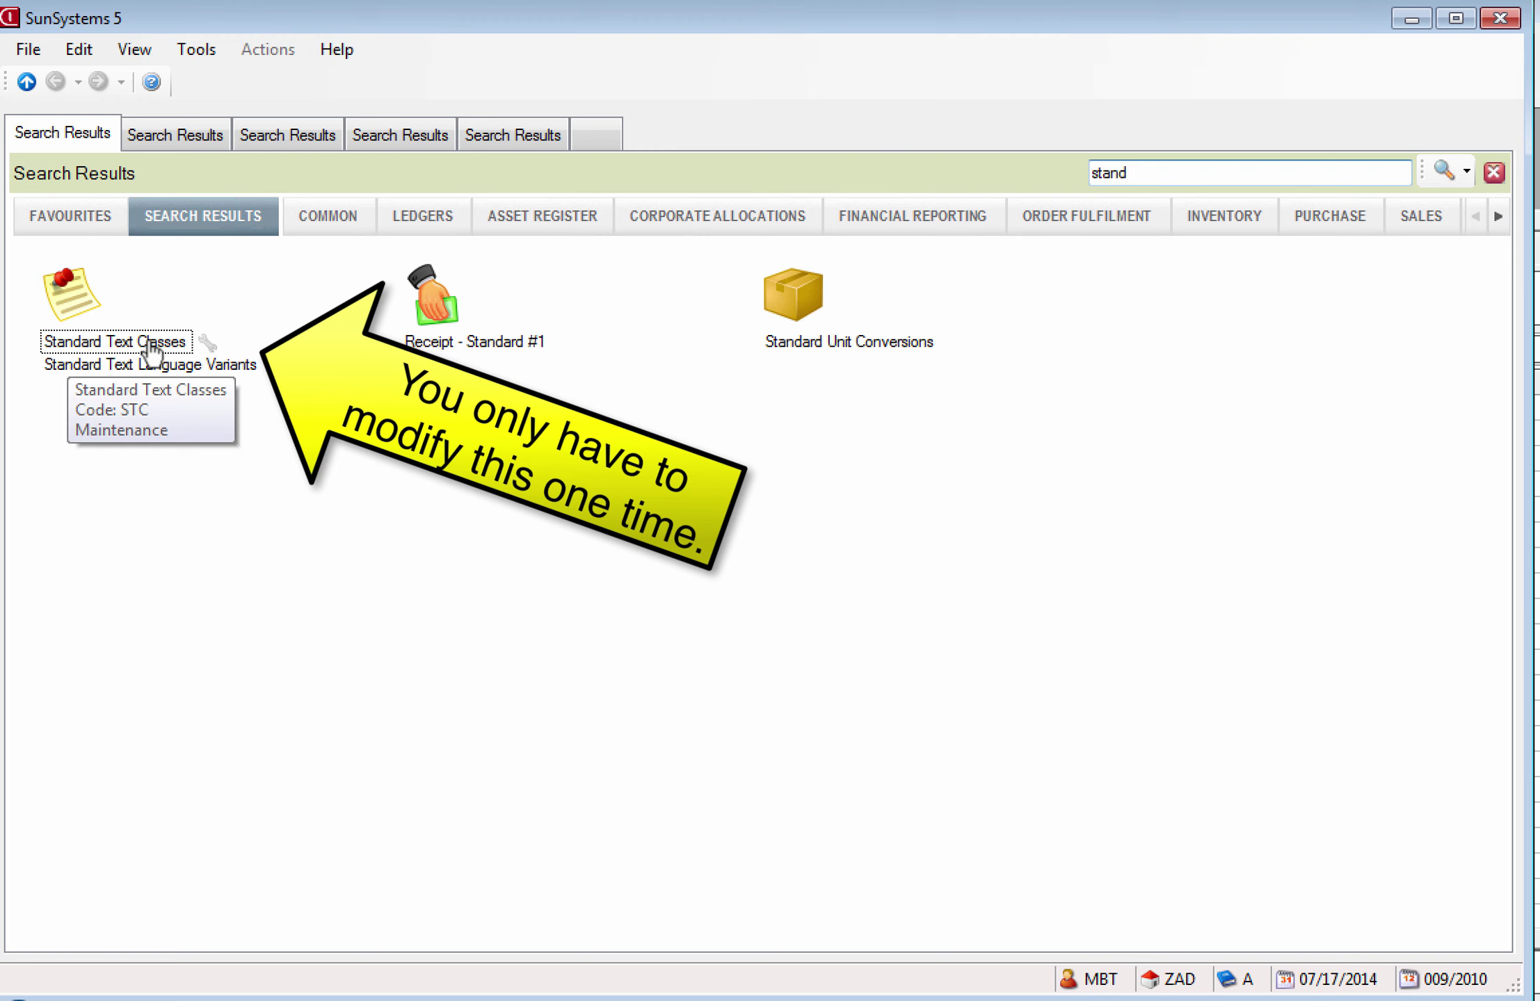
{"action": "left_click", "coordinate": [151, 343]}
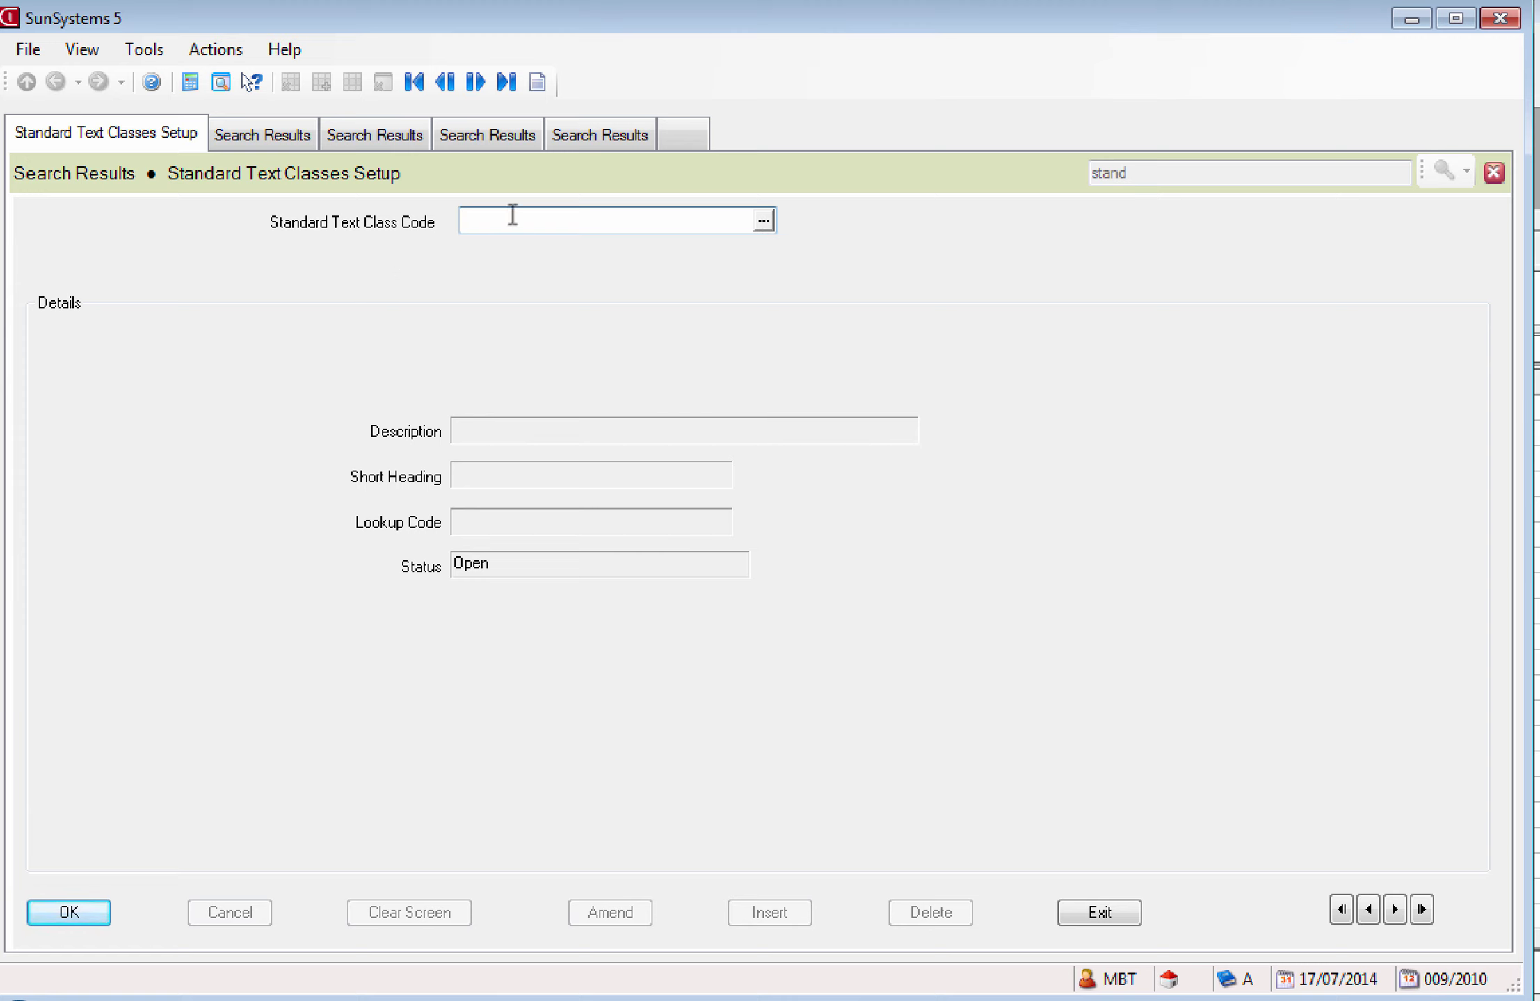
Look up the ANALYSIS CODES standard text class, review its details, and exit the setup form
{"action": "left_click", "coordinate": [763, 222]}
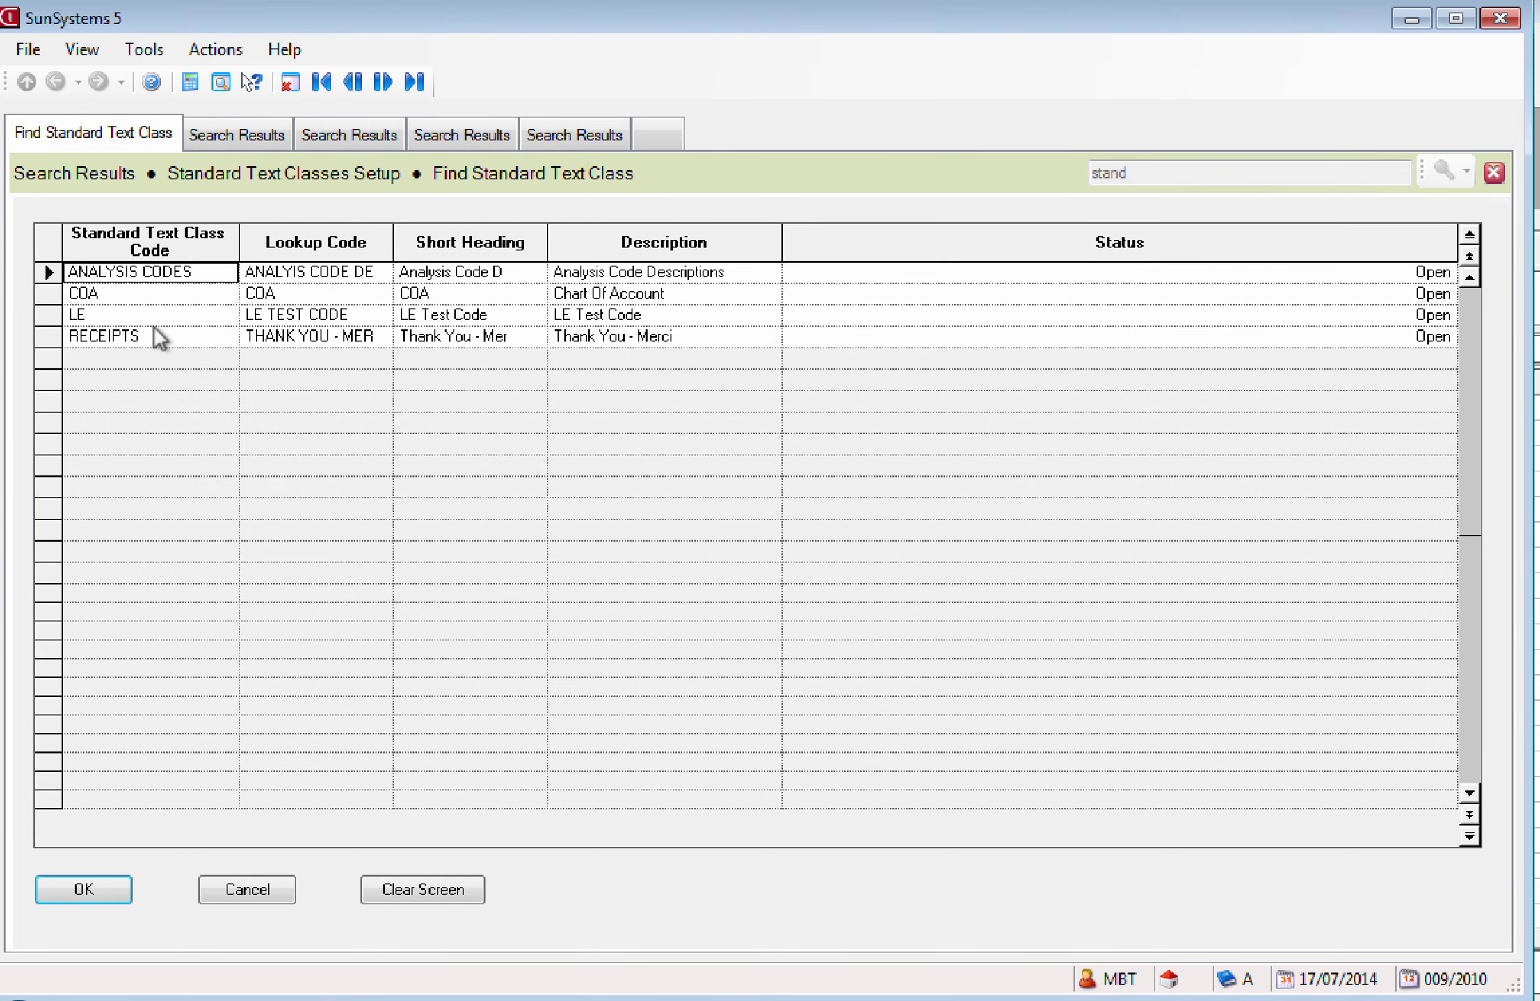
{"action": "left_click", "coordinate": [104, 890]}
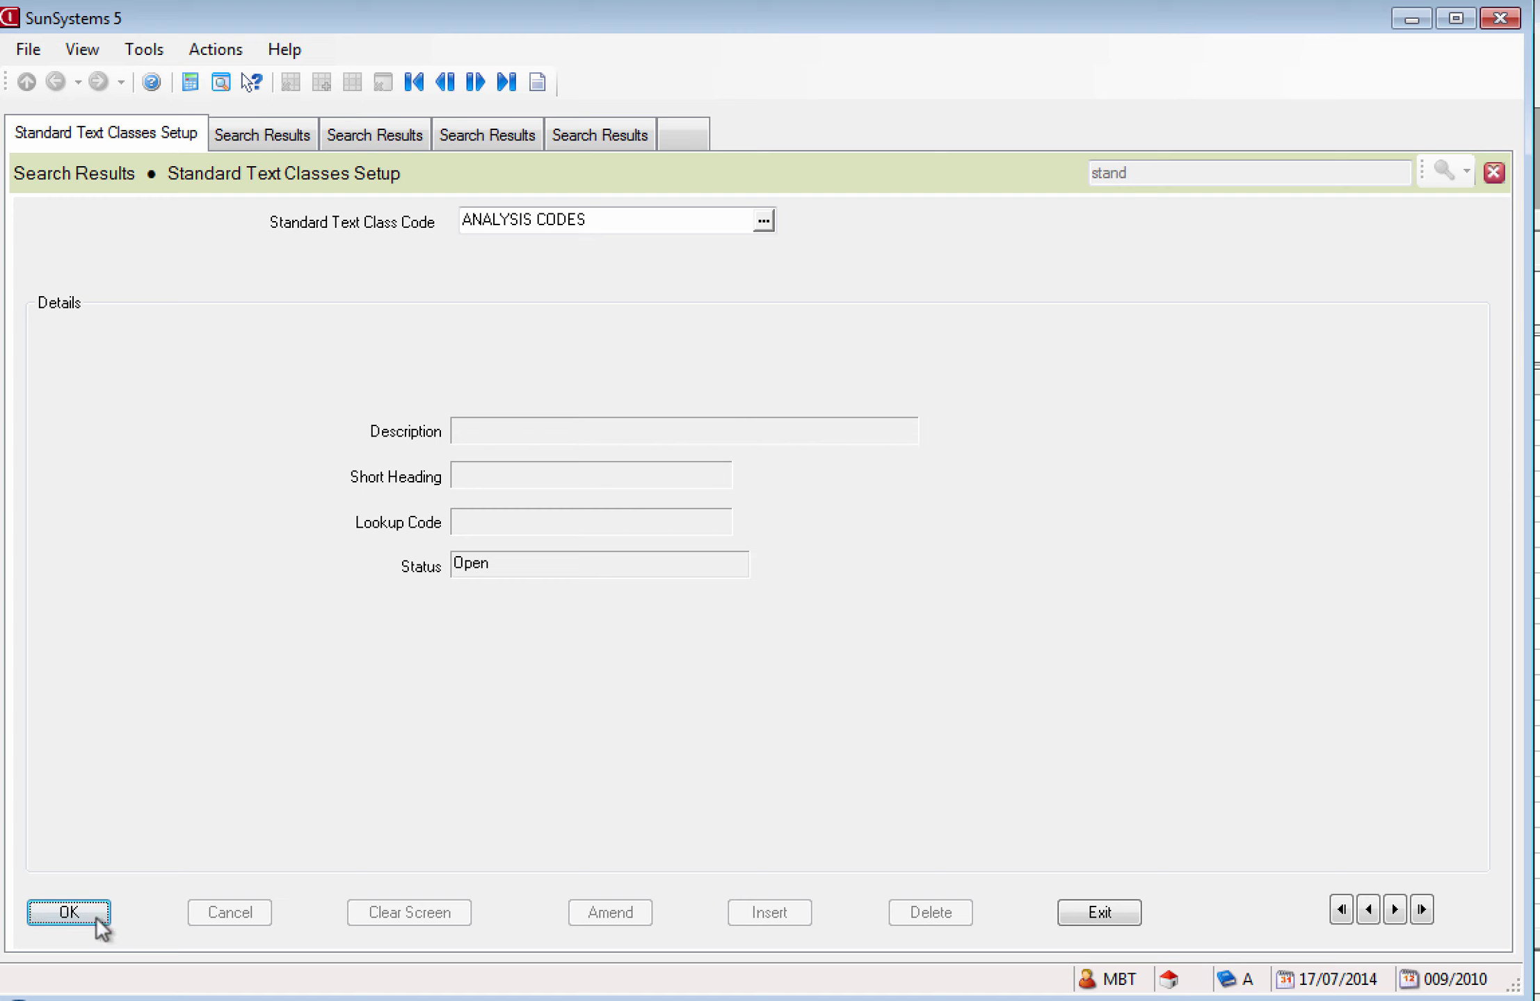
{"action": "left_click", "coordinate": [80, 911]}
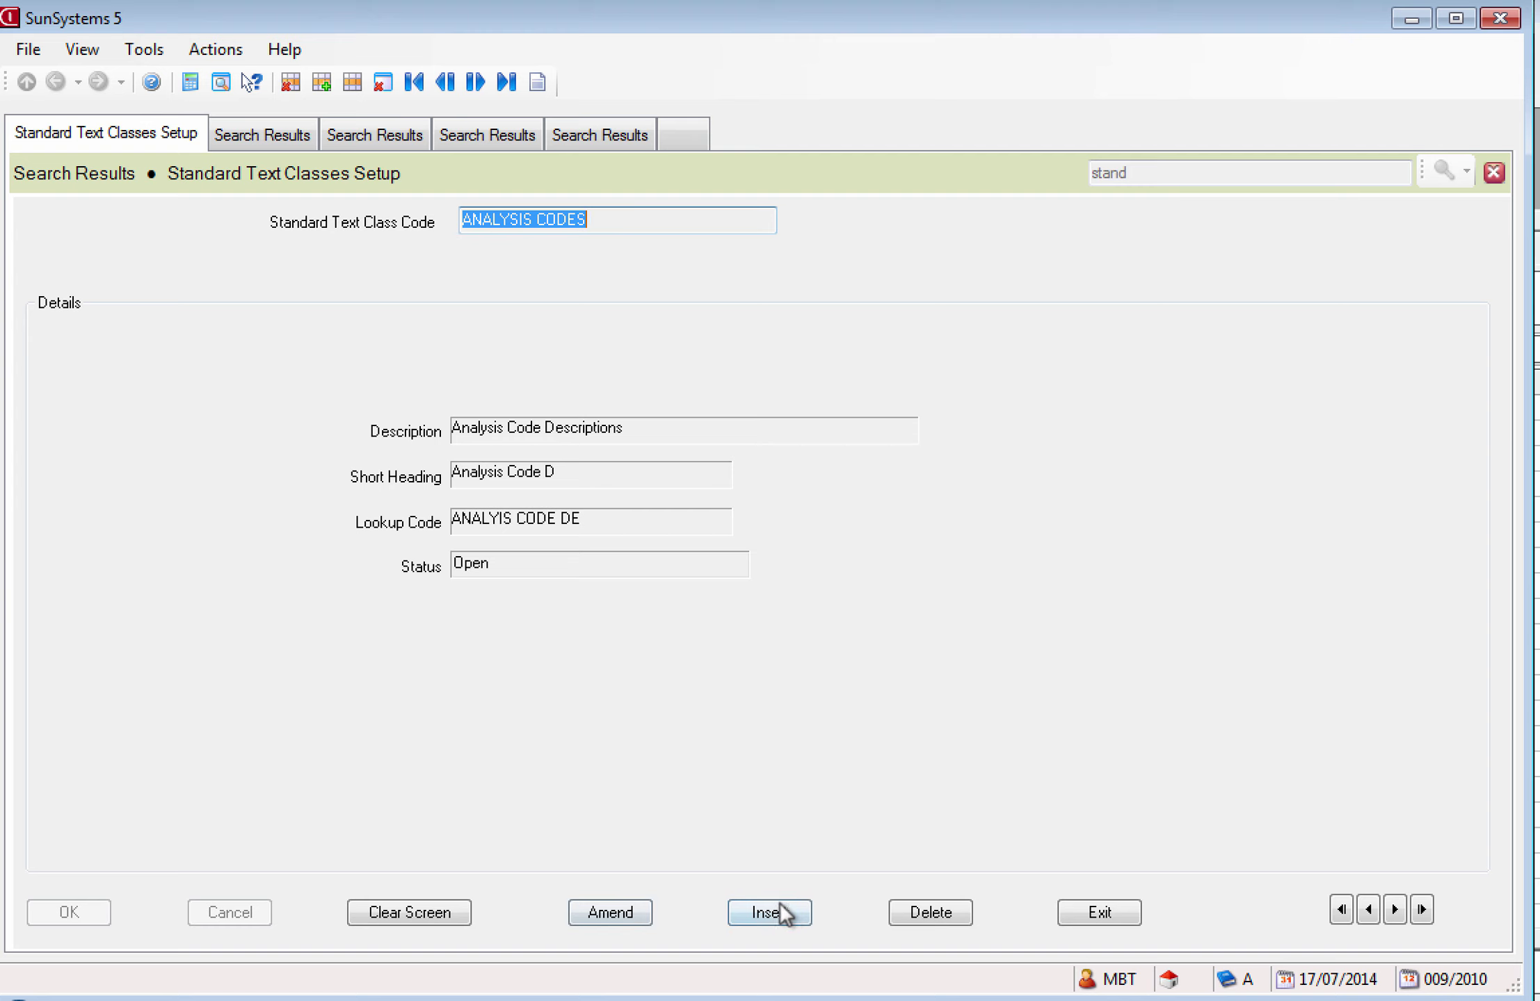
{"action": "left_click", "coordinate": [1098, 911]}
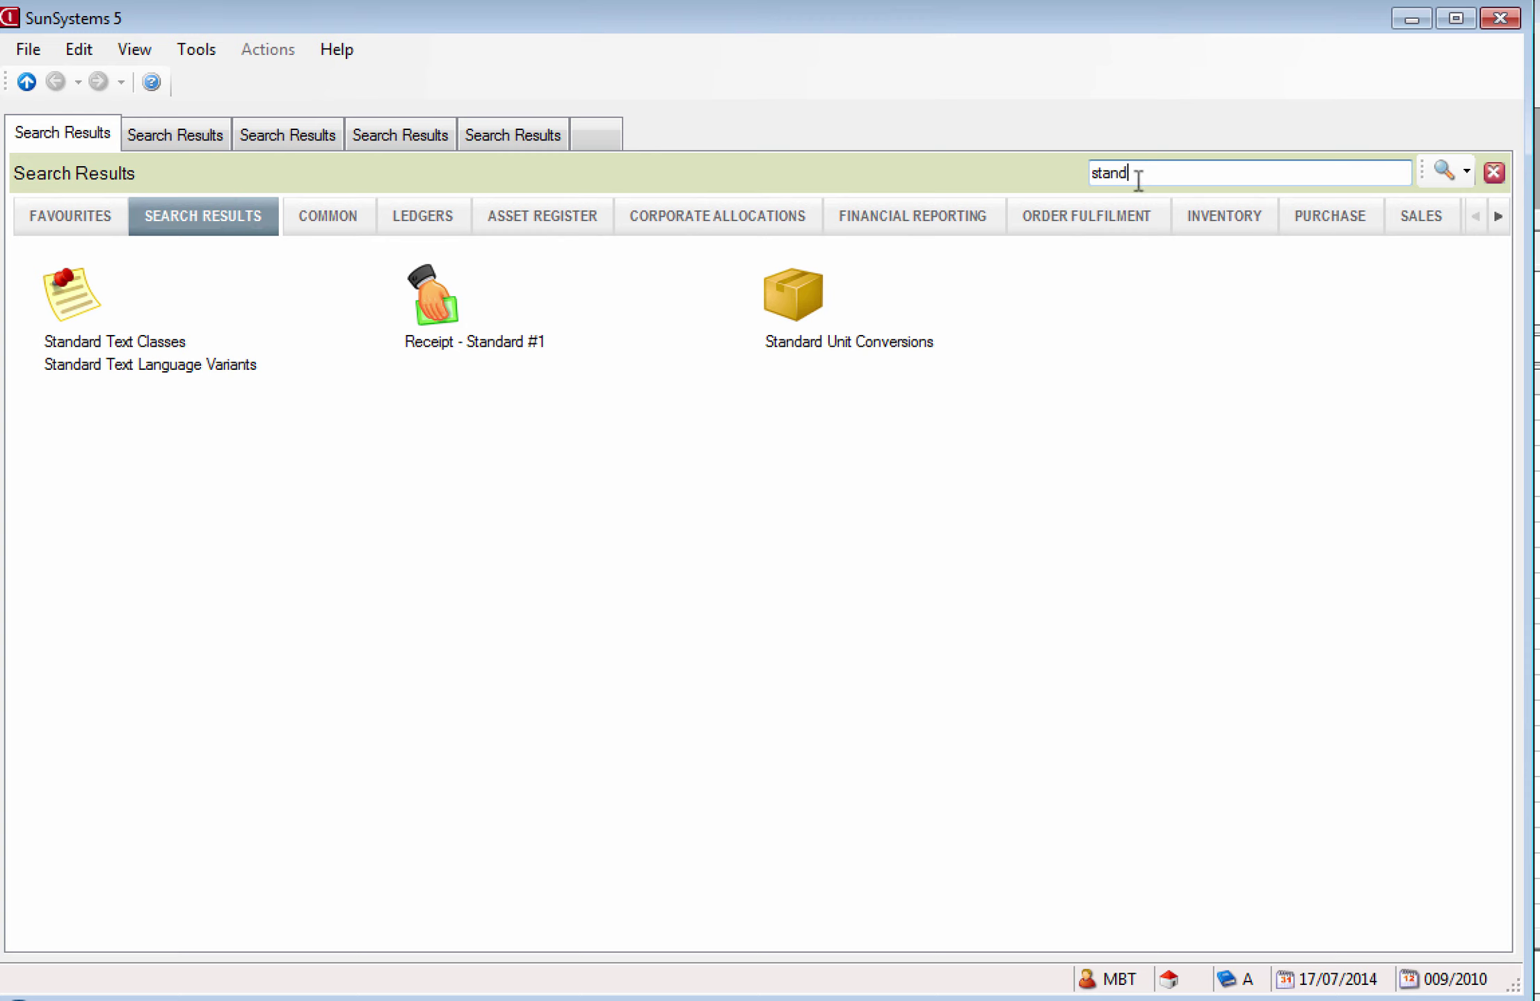
Search the available functions for "analysis" and open Analysis Codes with the 7X_NC form
{"action": "key", "text": "BackSpace"}
{"action": "key", "text": "BackSpace"}
{"action": "key", "text": "BackSpace"}
{"action": "key", "text": "BackSpace"}
{"action": "key", "text": "BackSpace"}
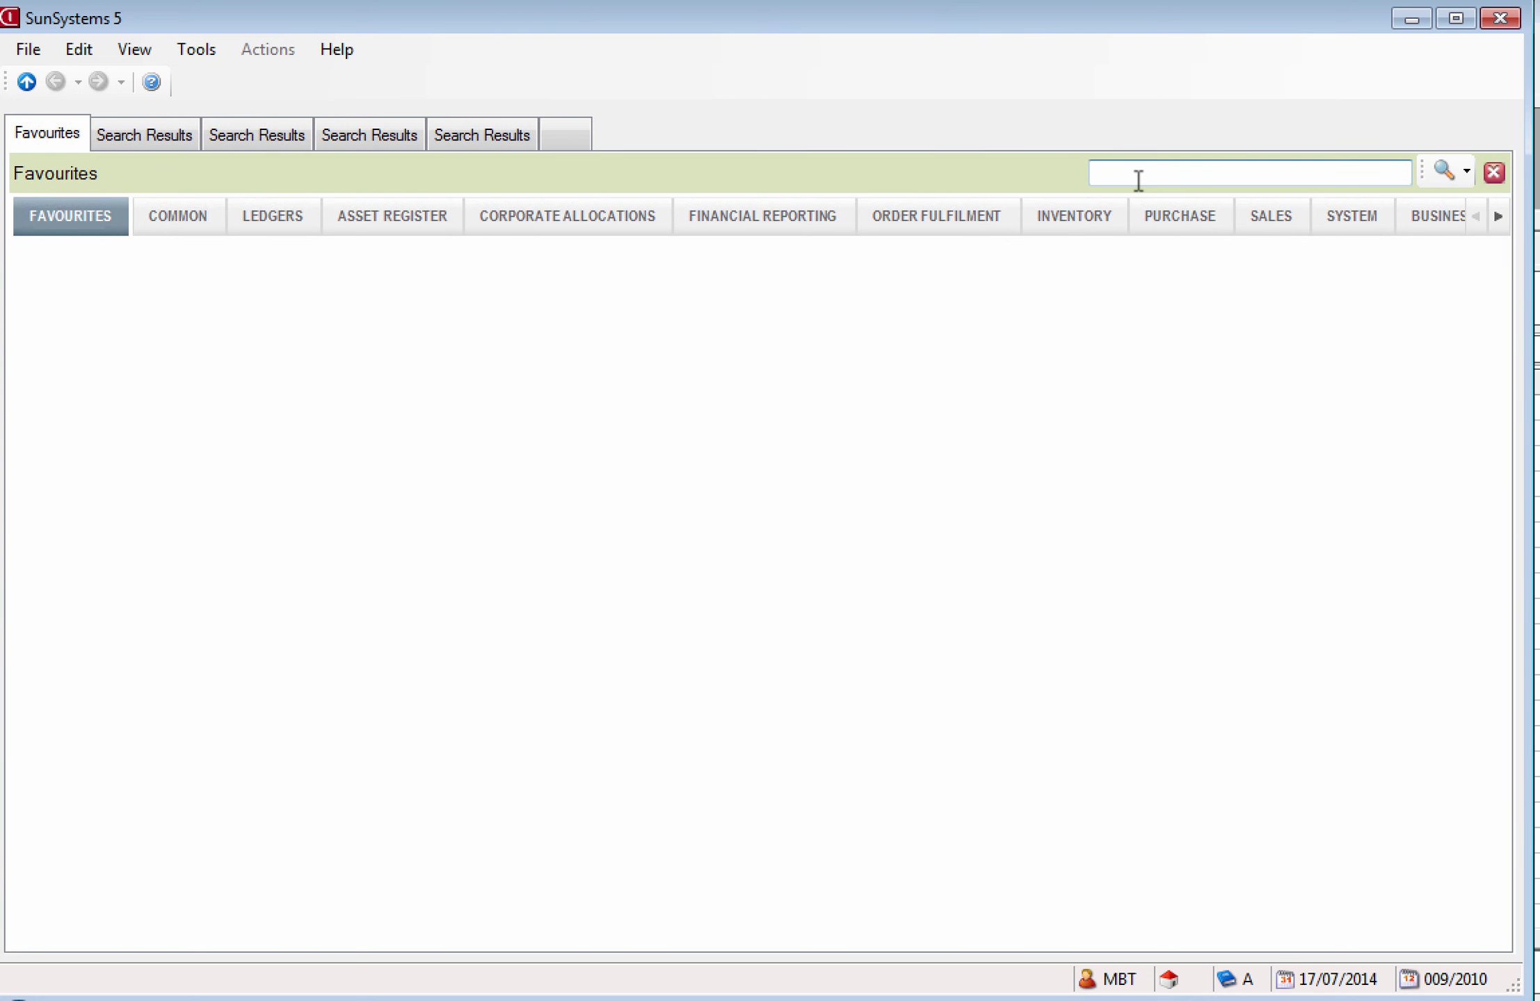
{"action": "type", "text": "analysi"}
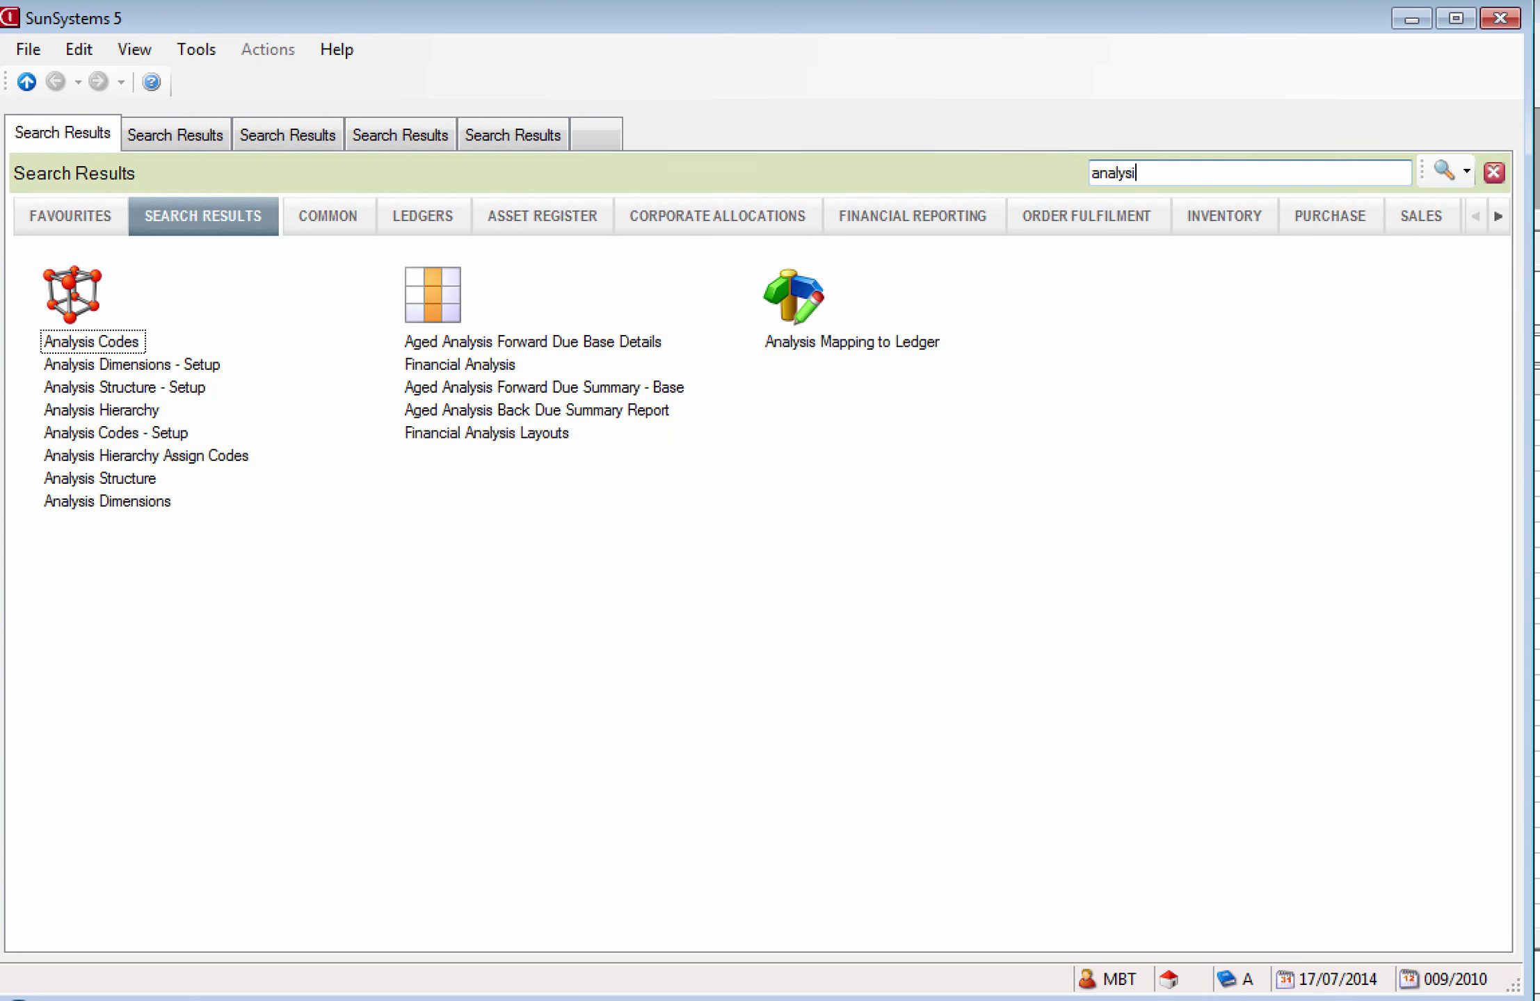
{"action": "type", "text": "s"}
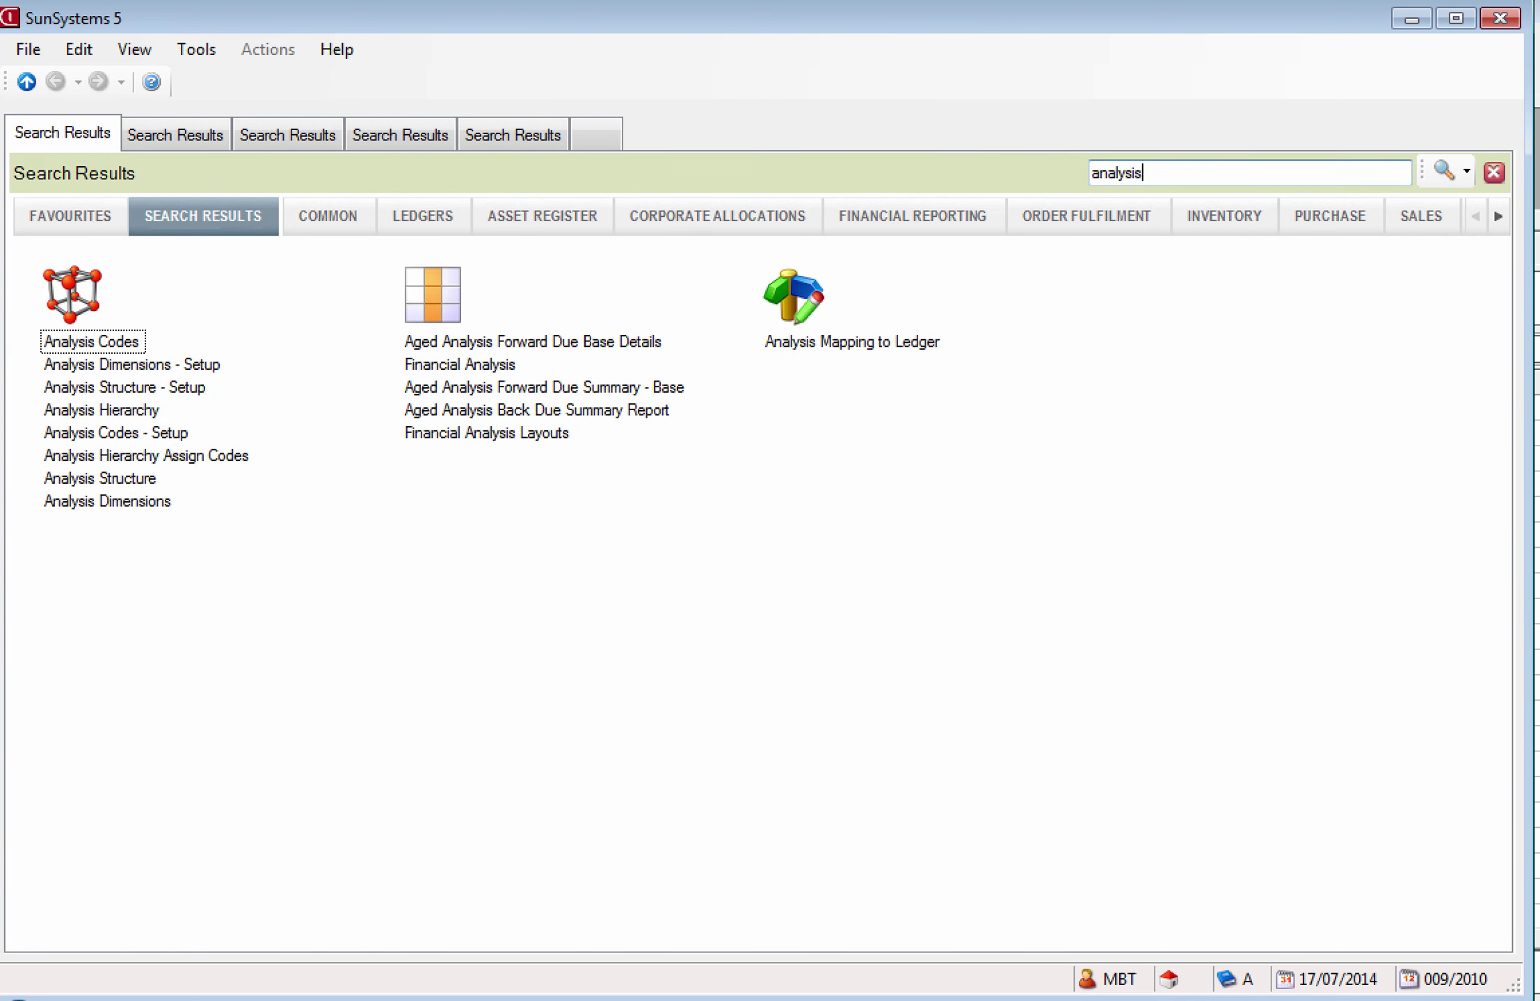
{"action": "left_click", "coordinate": [121, 343]}
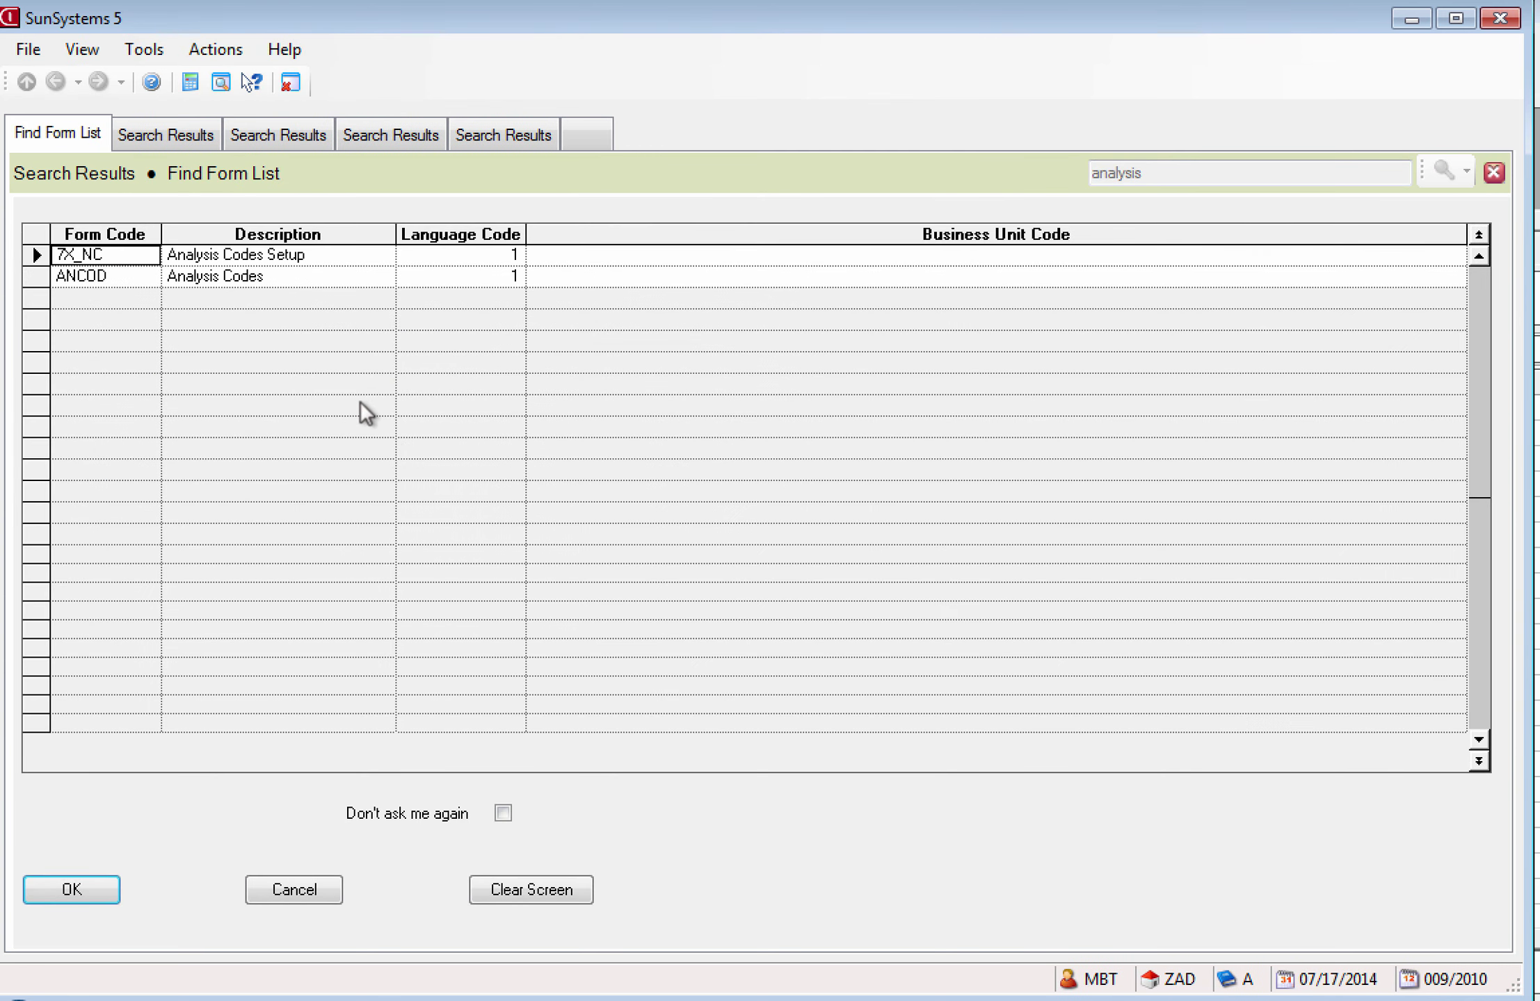
{"action": "left_click", "coordinate": [71, 890]}
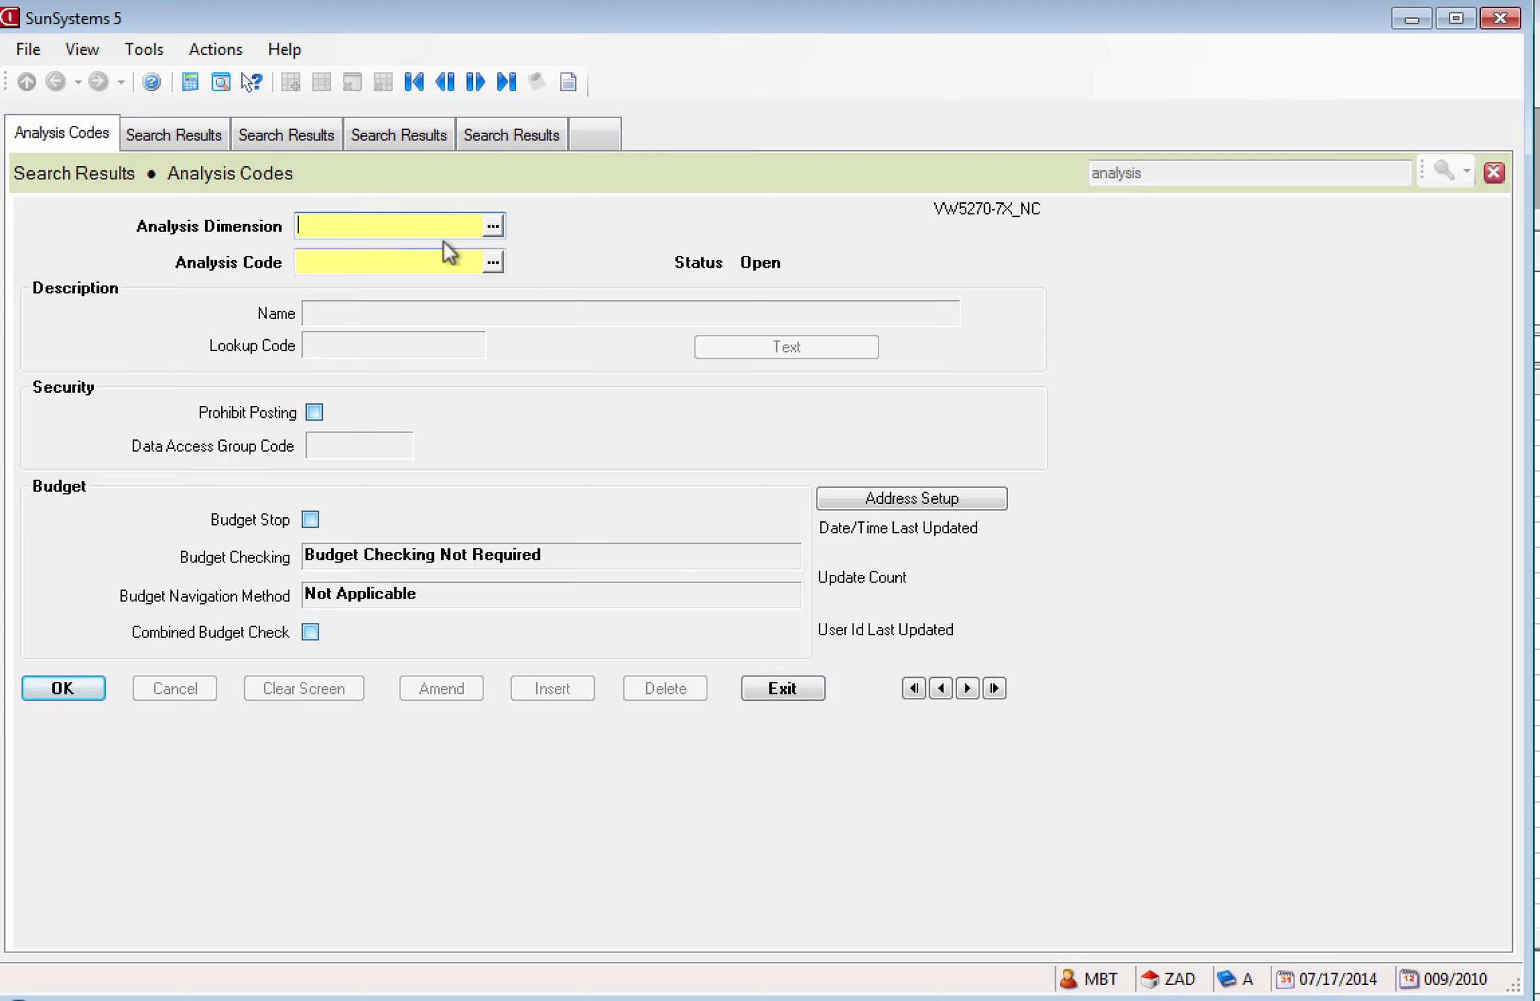
Retrieve the record for analysis code AFOMINIS01 in the FNCT dimension
{"action": "type", "text": "FNCT"}
{"action": "left_click", "coordinate": [384, 258]}
{"action": "left_click", "coordinate": [492, 262]}
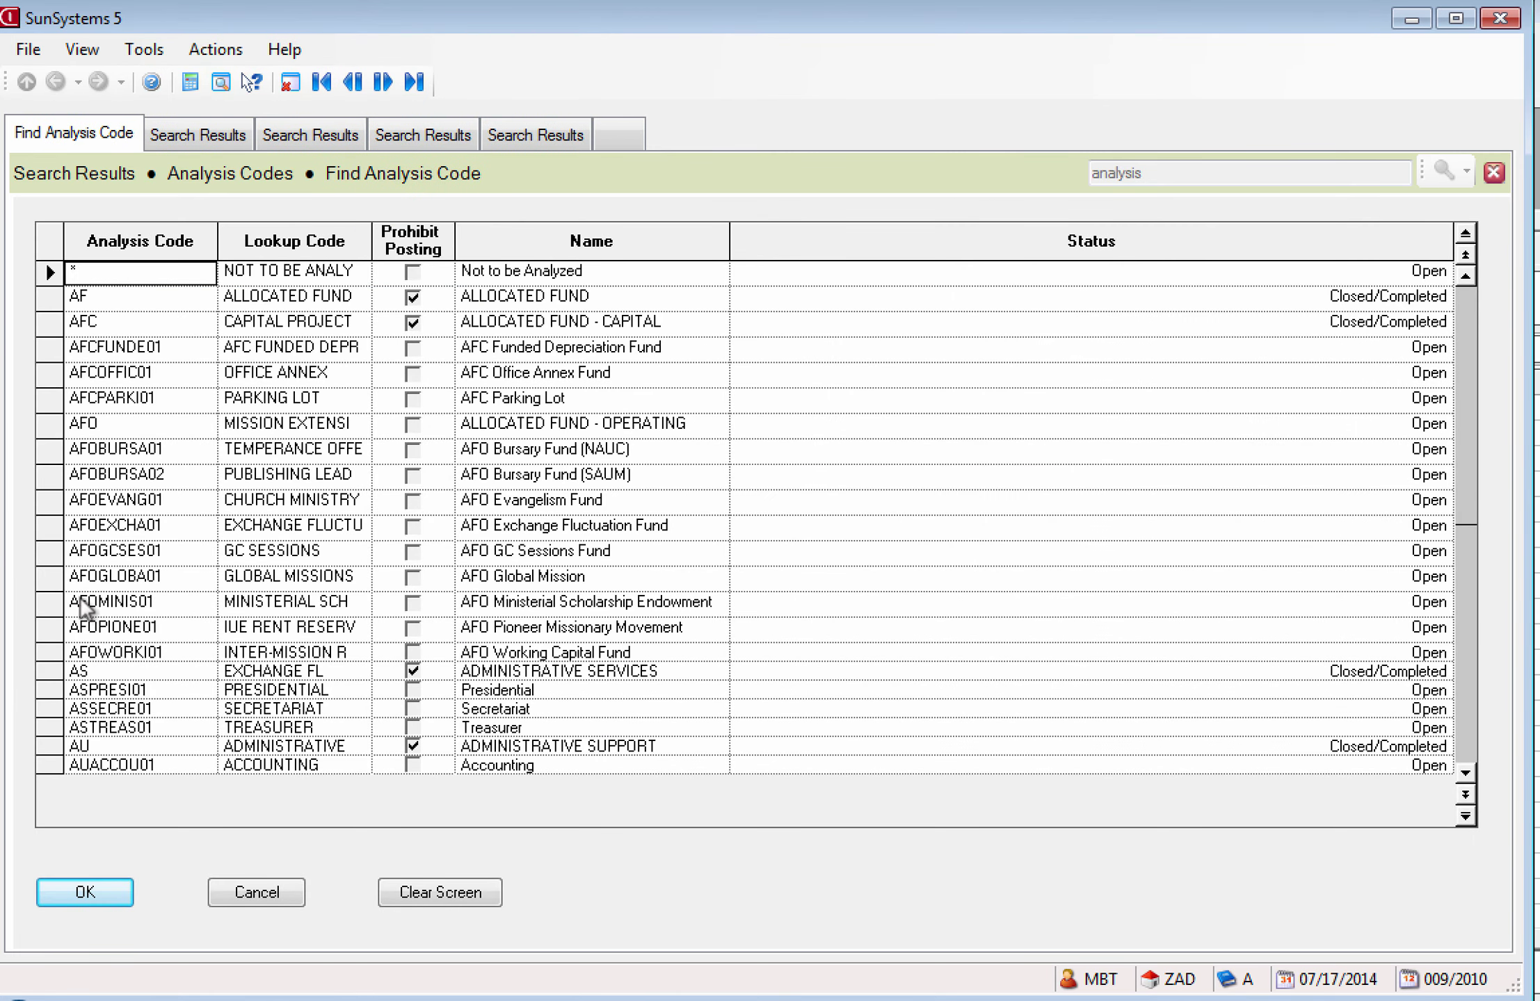
{"action": "left_click", "coordinate": [79, 602]}
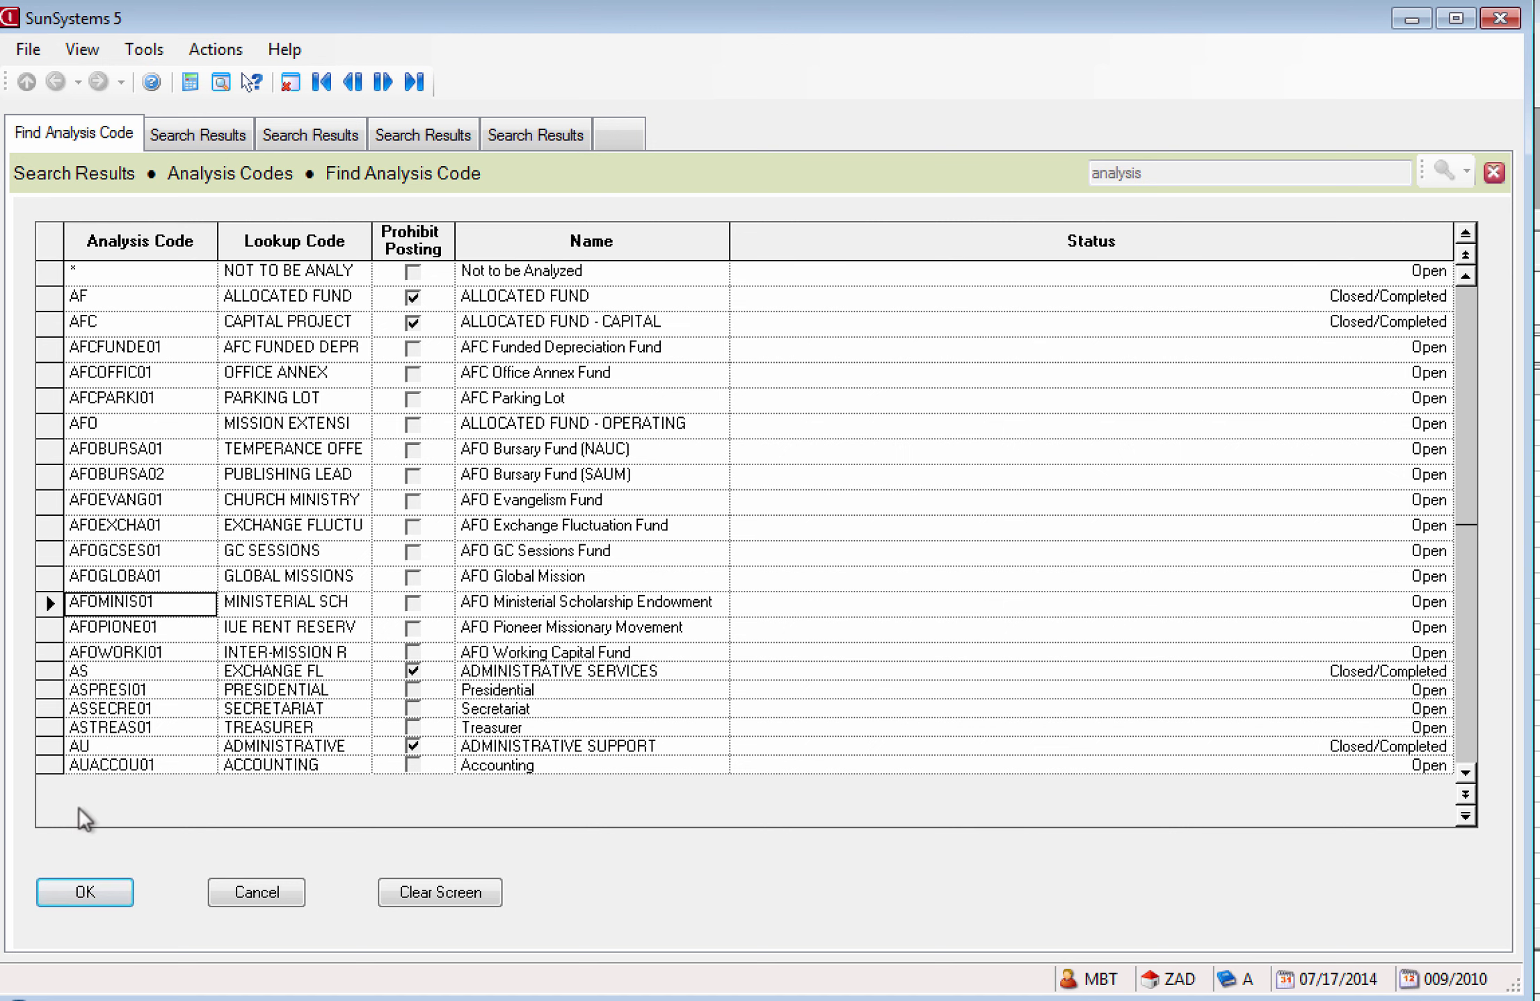
{"action": "left_click", "coordinate": [111, 896]}
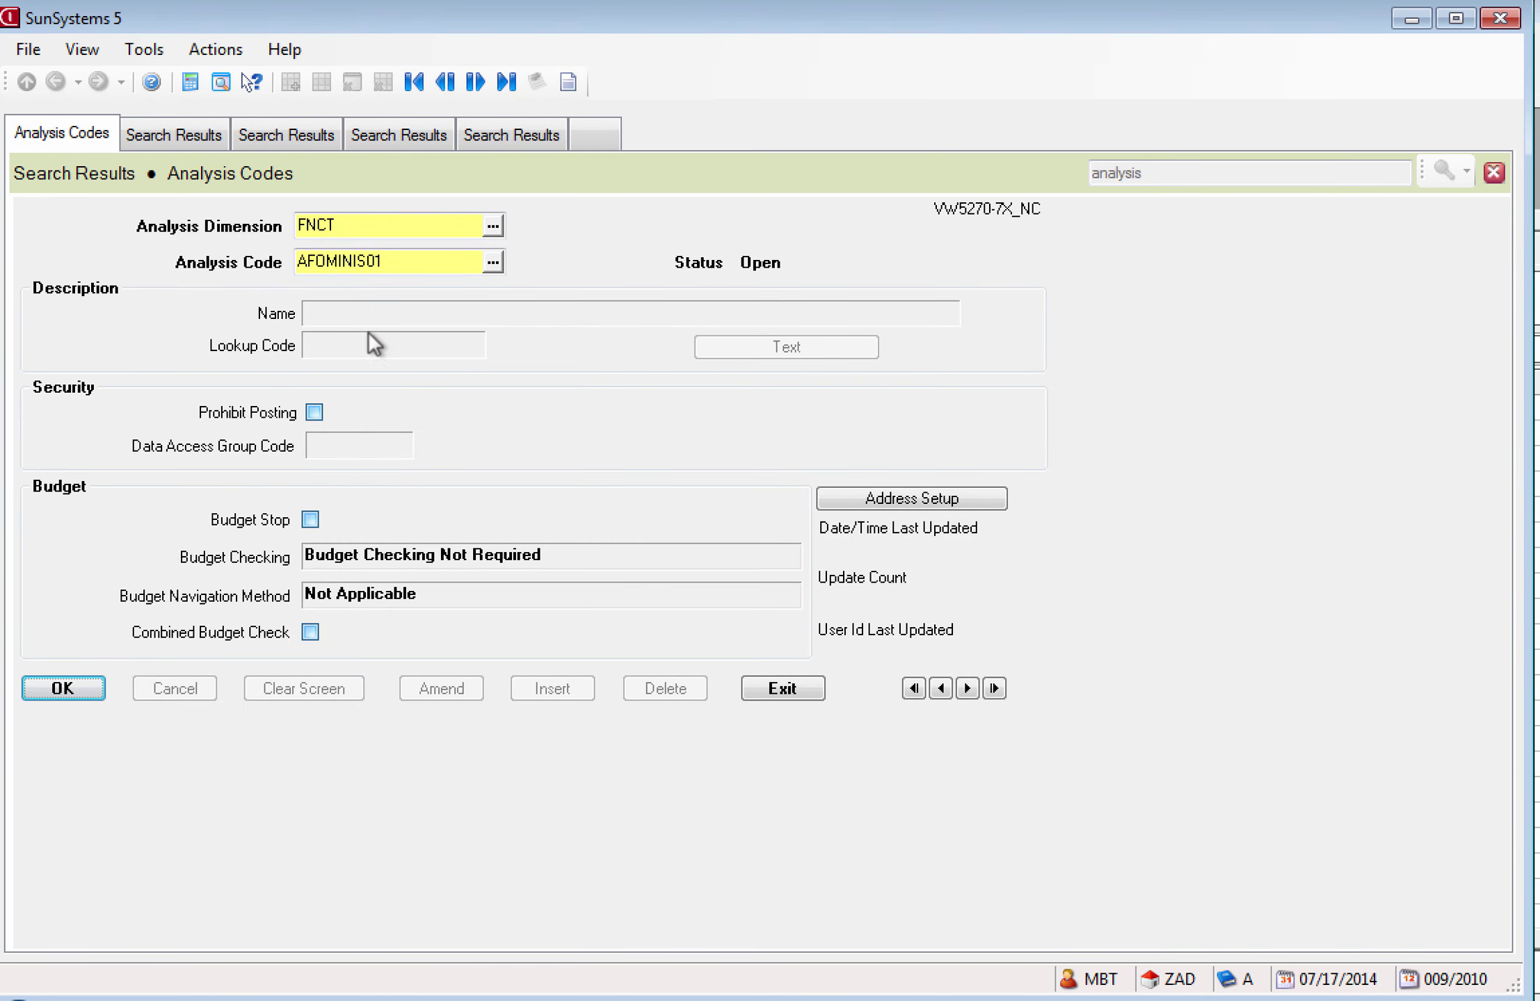
{"action": "left_click", "coordinate": [80, 689]}
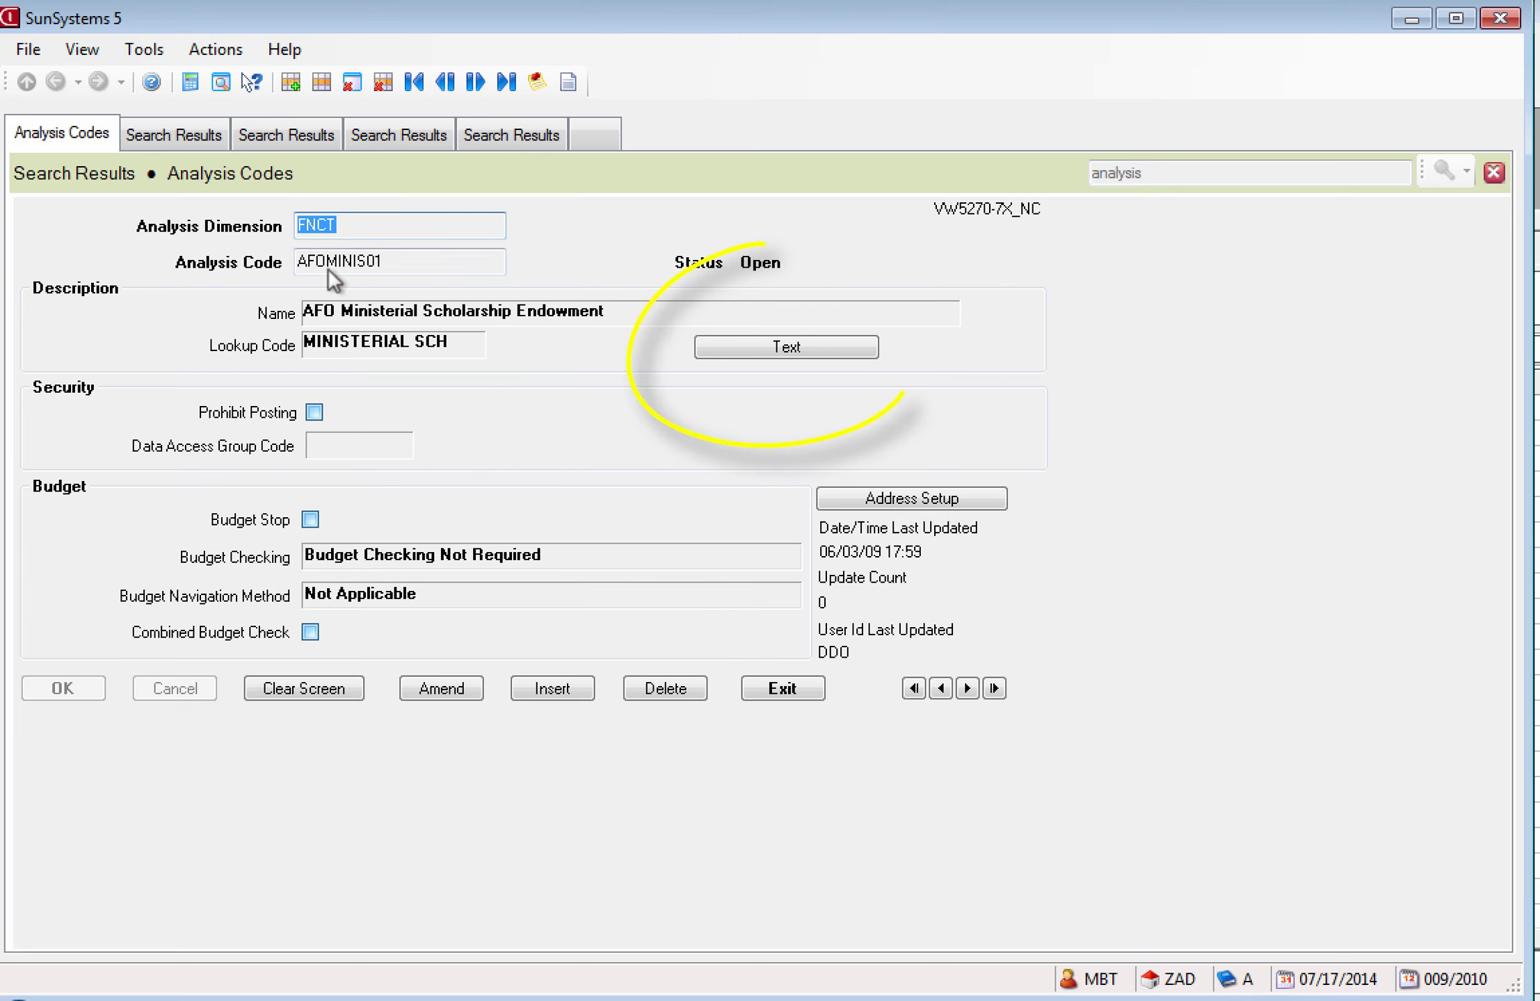
{"action": "left_click", "coordinate": [813, 348]}
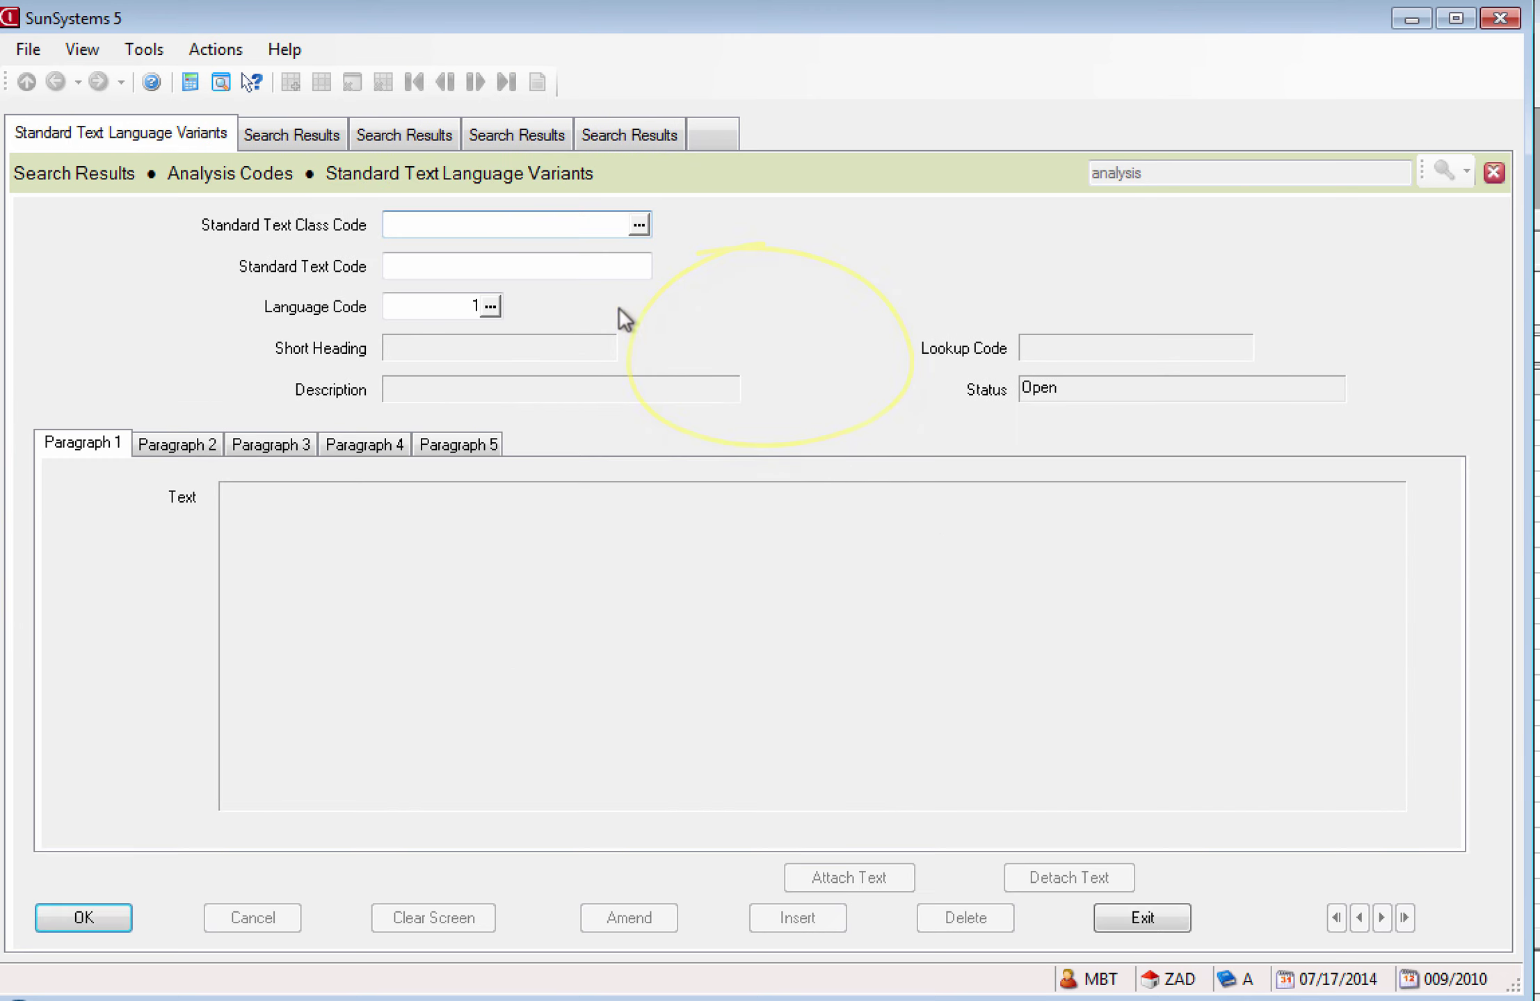
{"action": "left_click", "coordinate": [639, 225]}
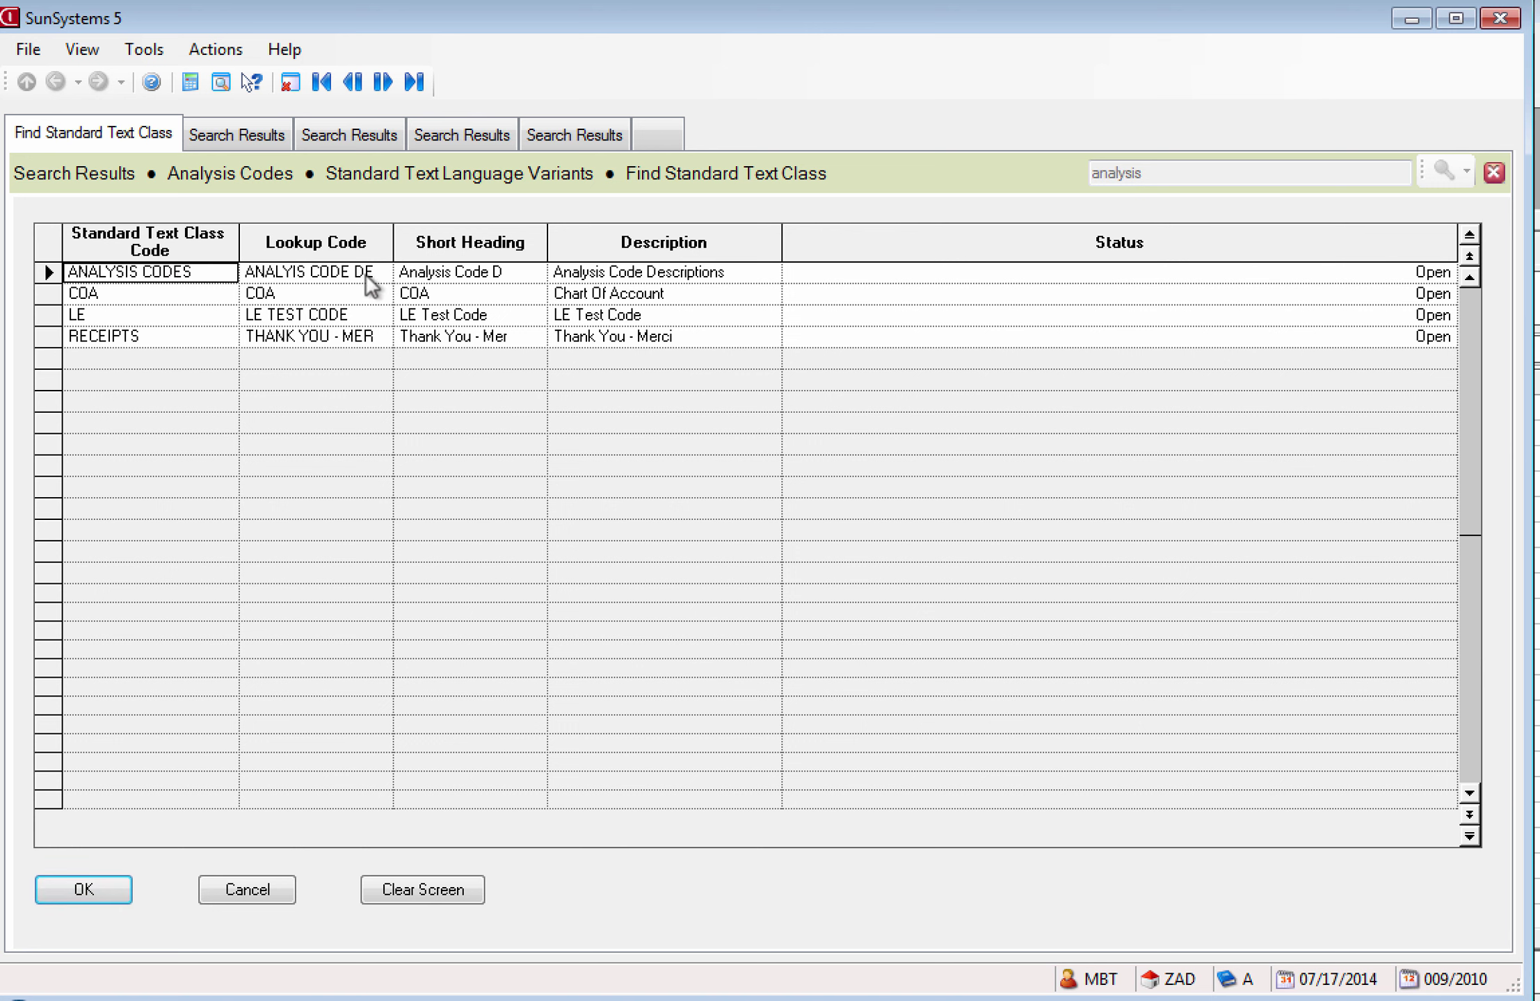
{"action": "left_click", "coordinate": [104, 891]}
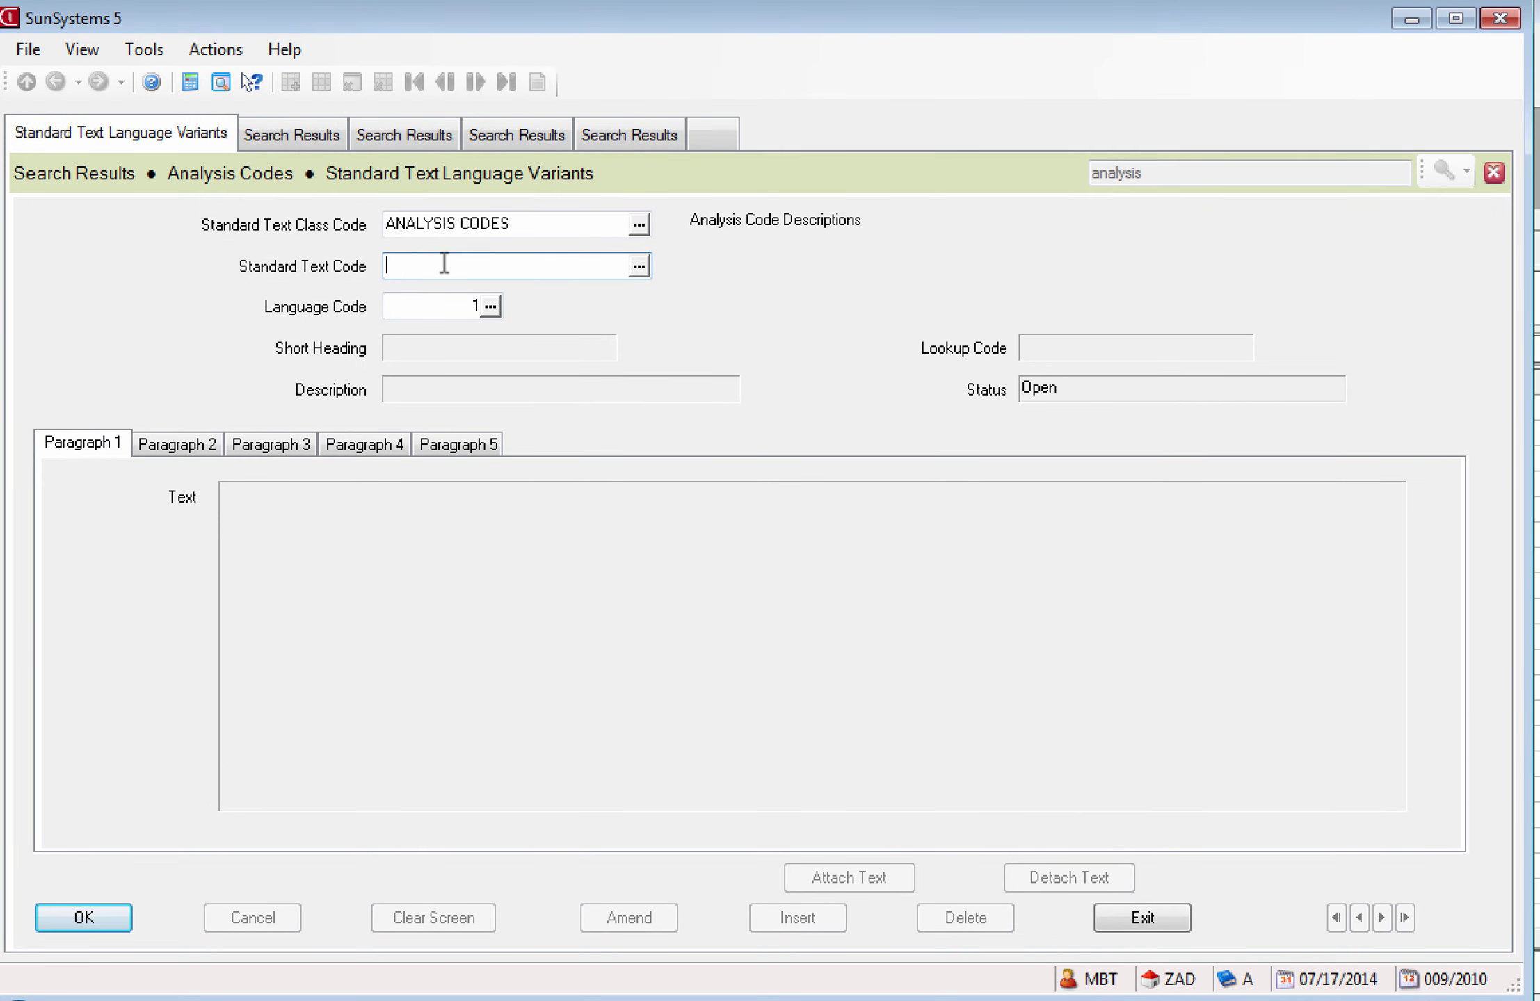
{"action": "left_click", "coordinate": [1141, 918]}
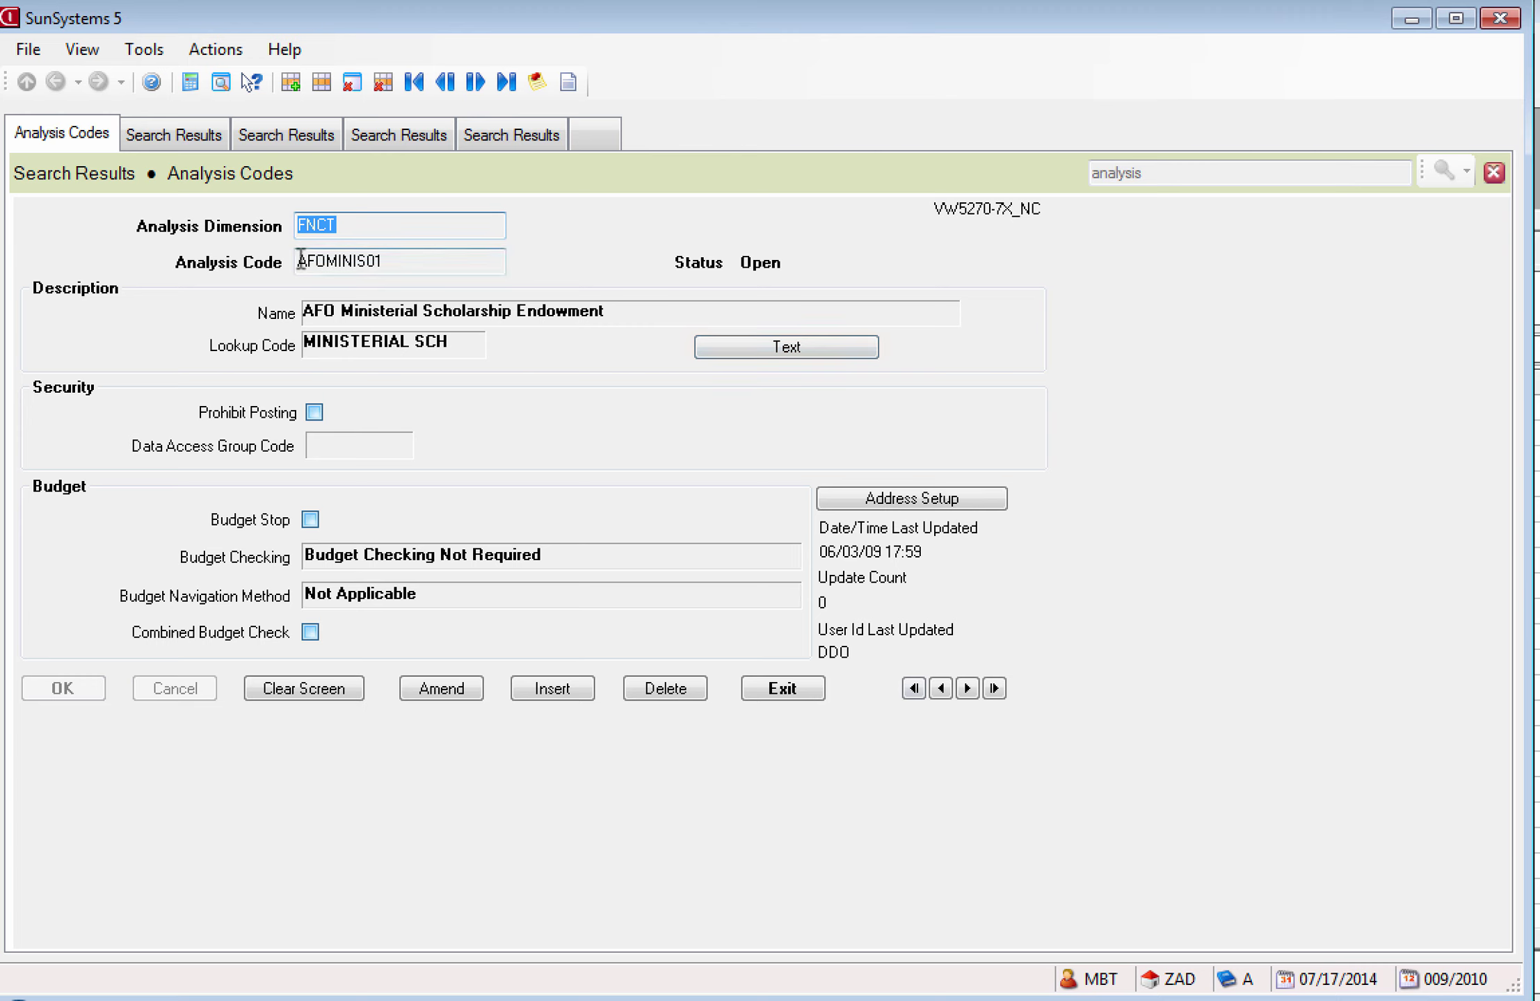
Copy the analysis code AFOMINIS01 from the record to the clipboard
{"action": "left_click_drag", "start_coordinate": [299, 260], "coordinate": [392, 262]}
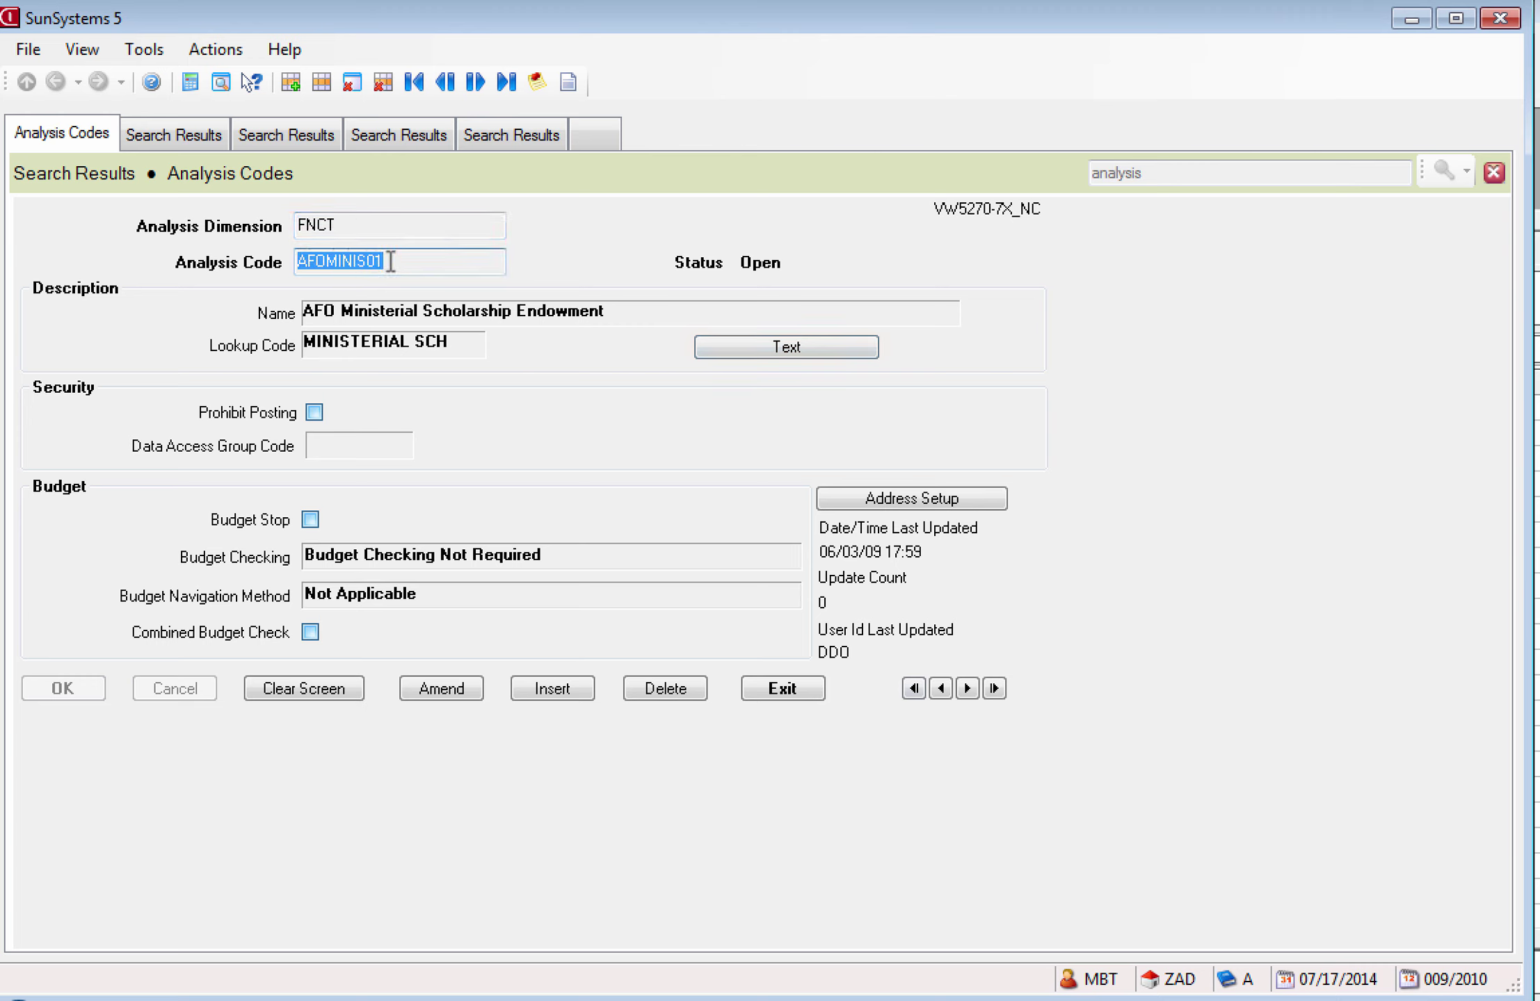
{"action": "right_click", "coordinate": [351, 261]}
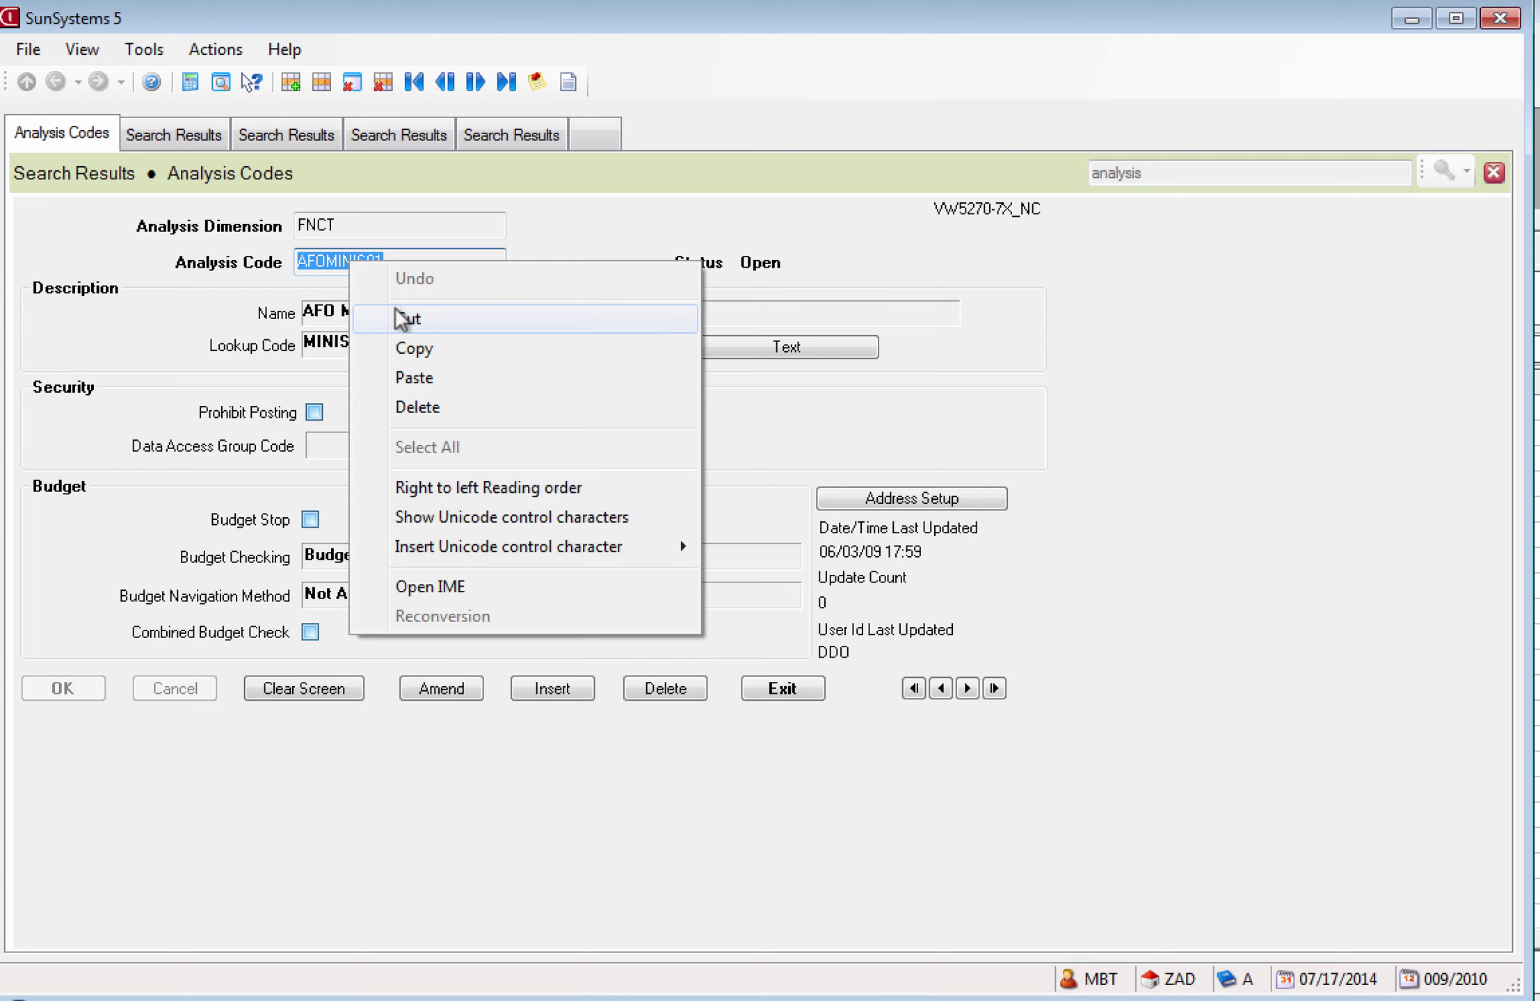
{"action": "left_click", "coordinate": [432, 350]}
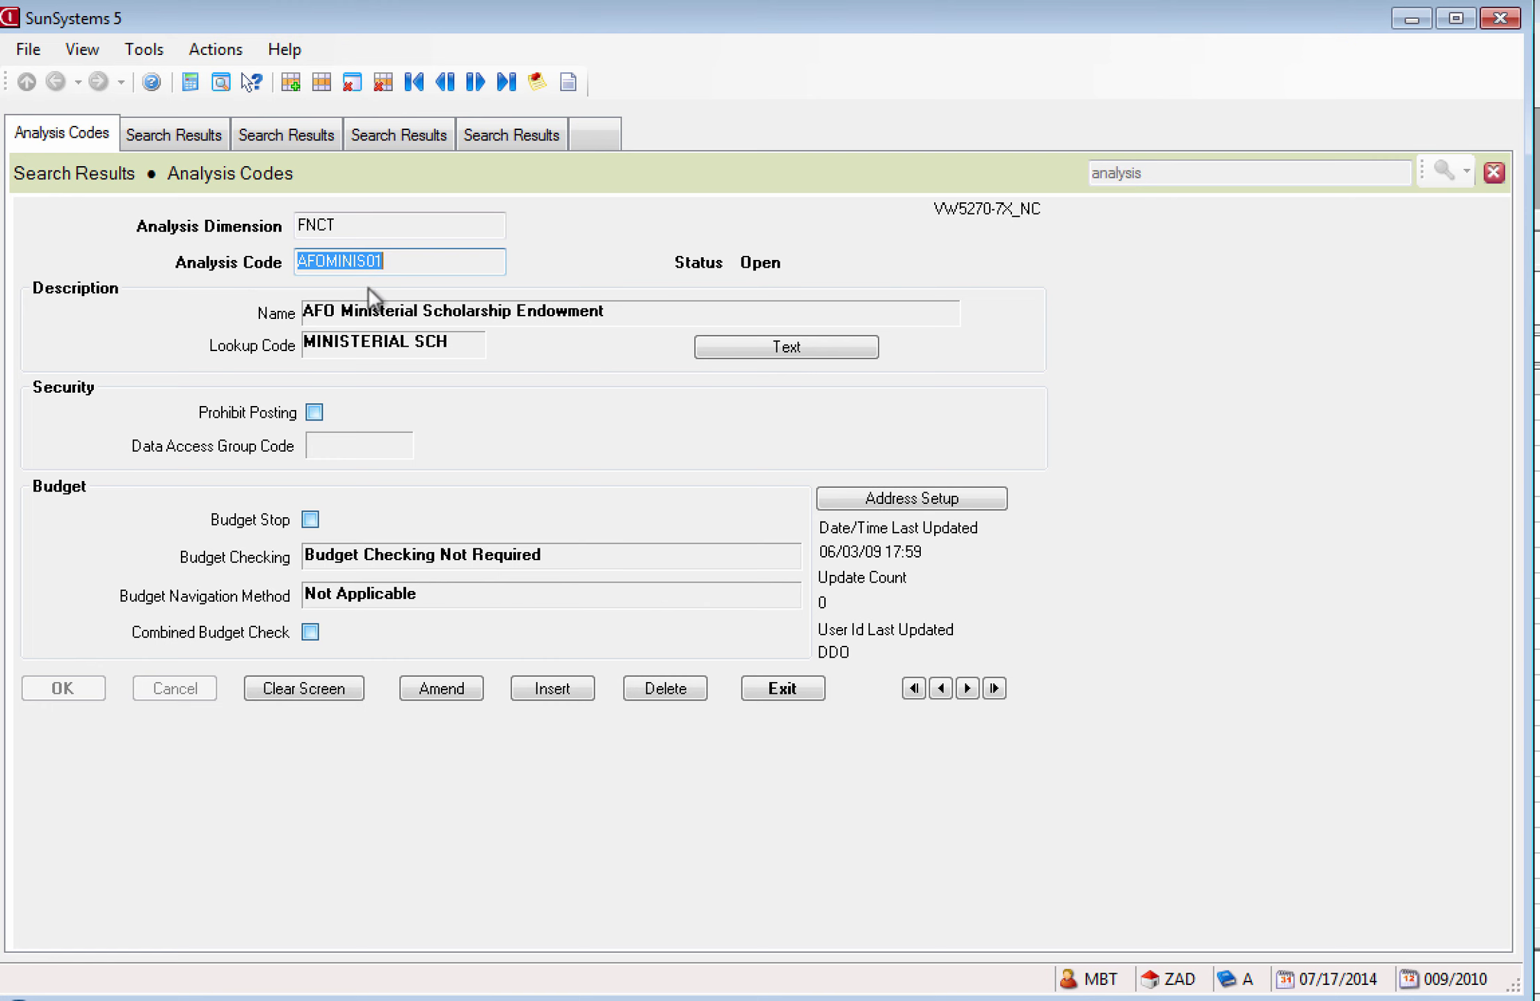
Open the record's text form, choose the ANALYSIS CODES text class, and paste AFOMINIS01 as the standard text code
{"action": "left_click", "coordinate": [765, 346]}
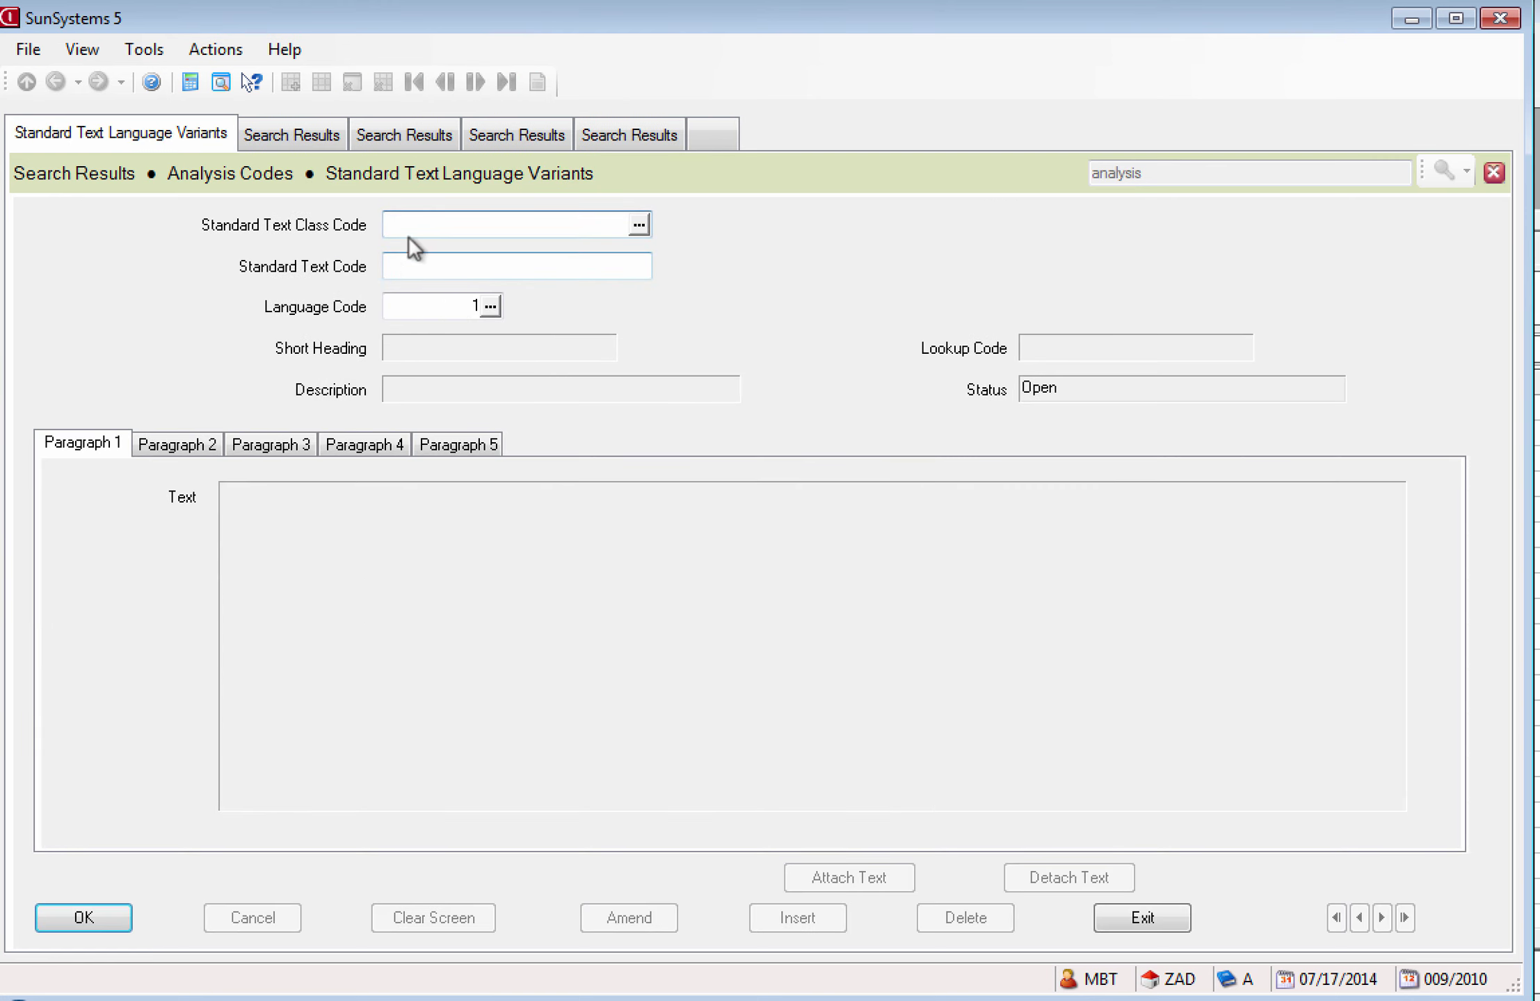
{"action": "left_click", "coordinate": [638, 225]}
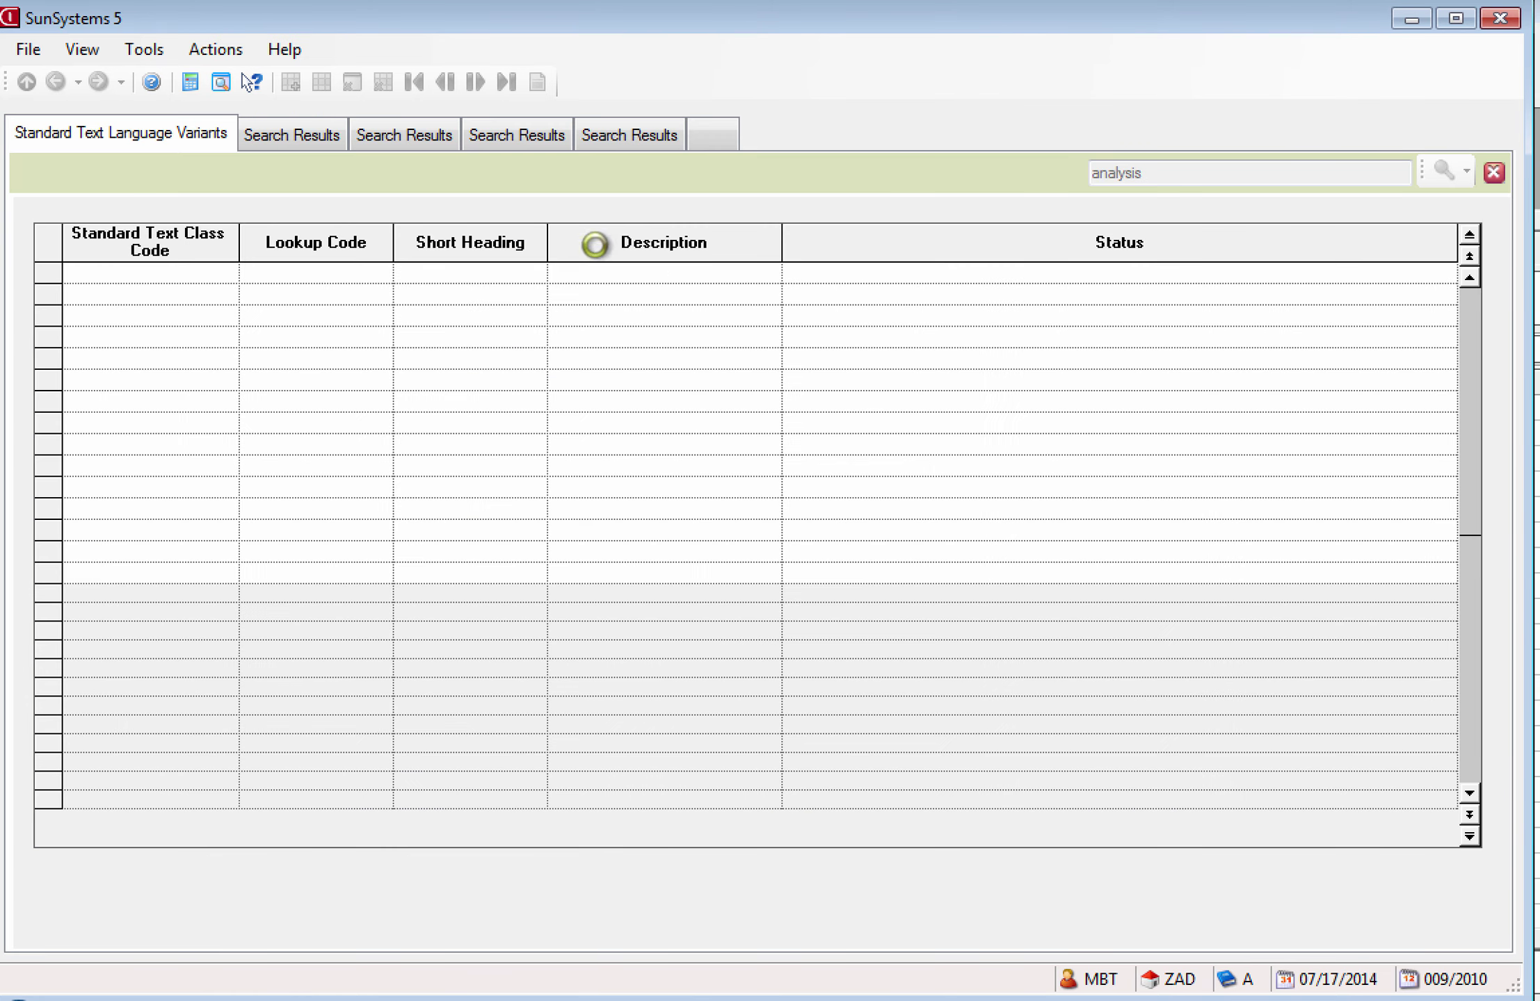
{"action": "left_click", "coordinate": [91, 883]}
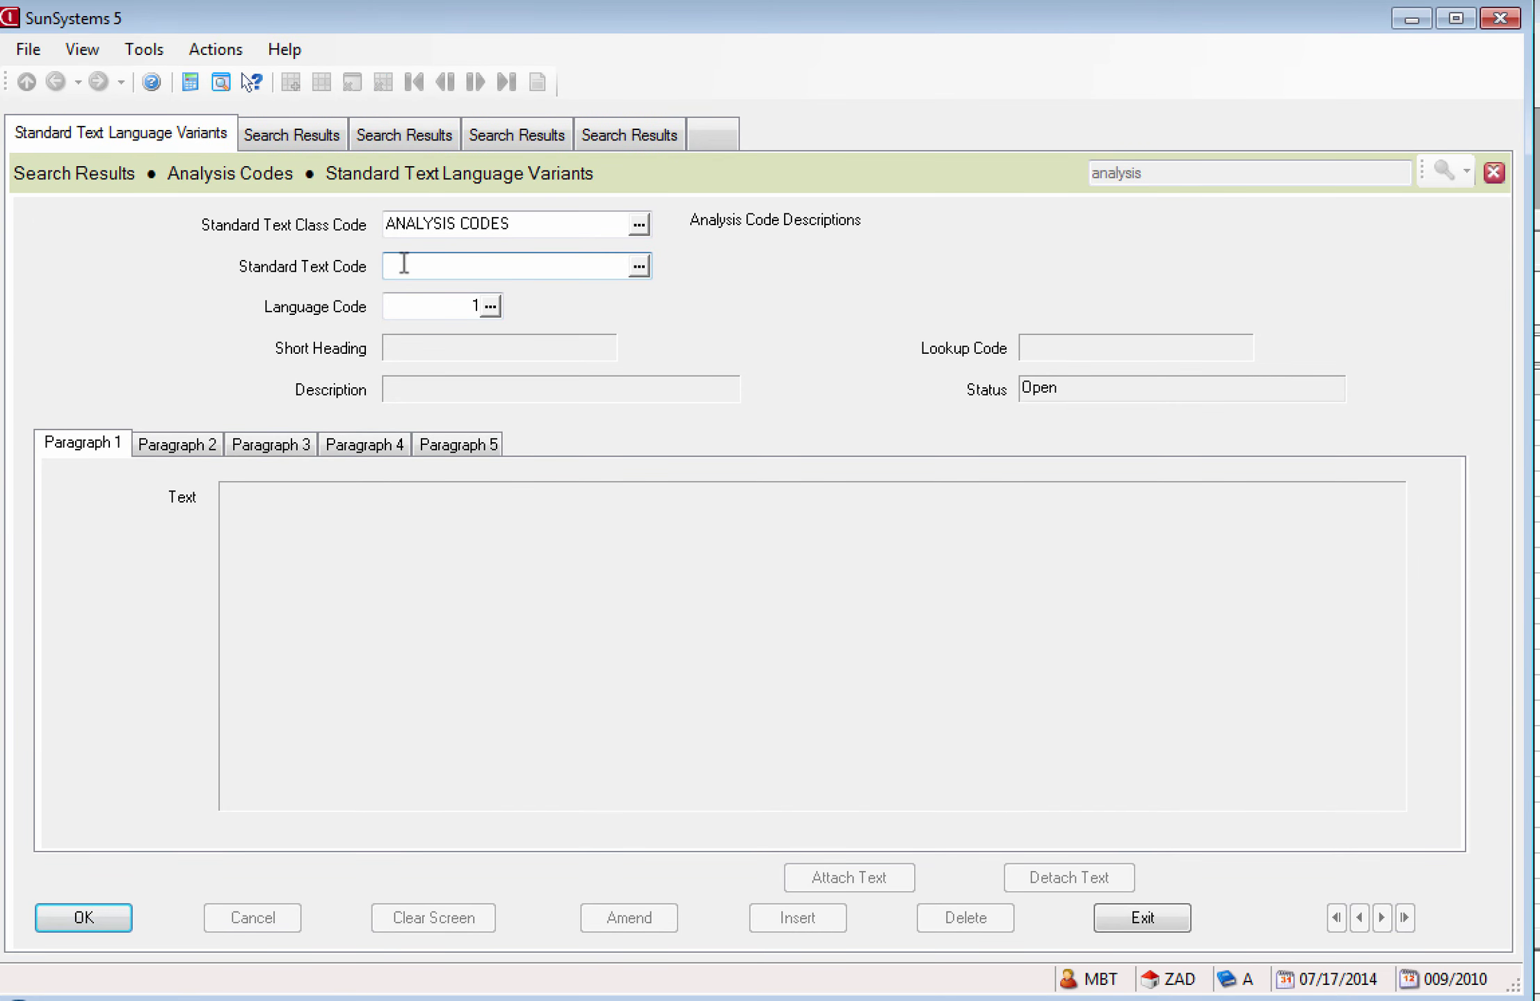
{"action": "key", "text": "ctrl+v"}
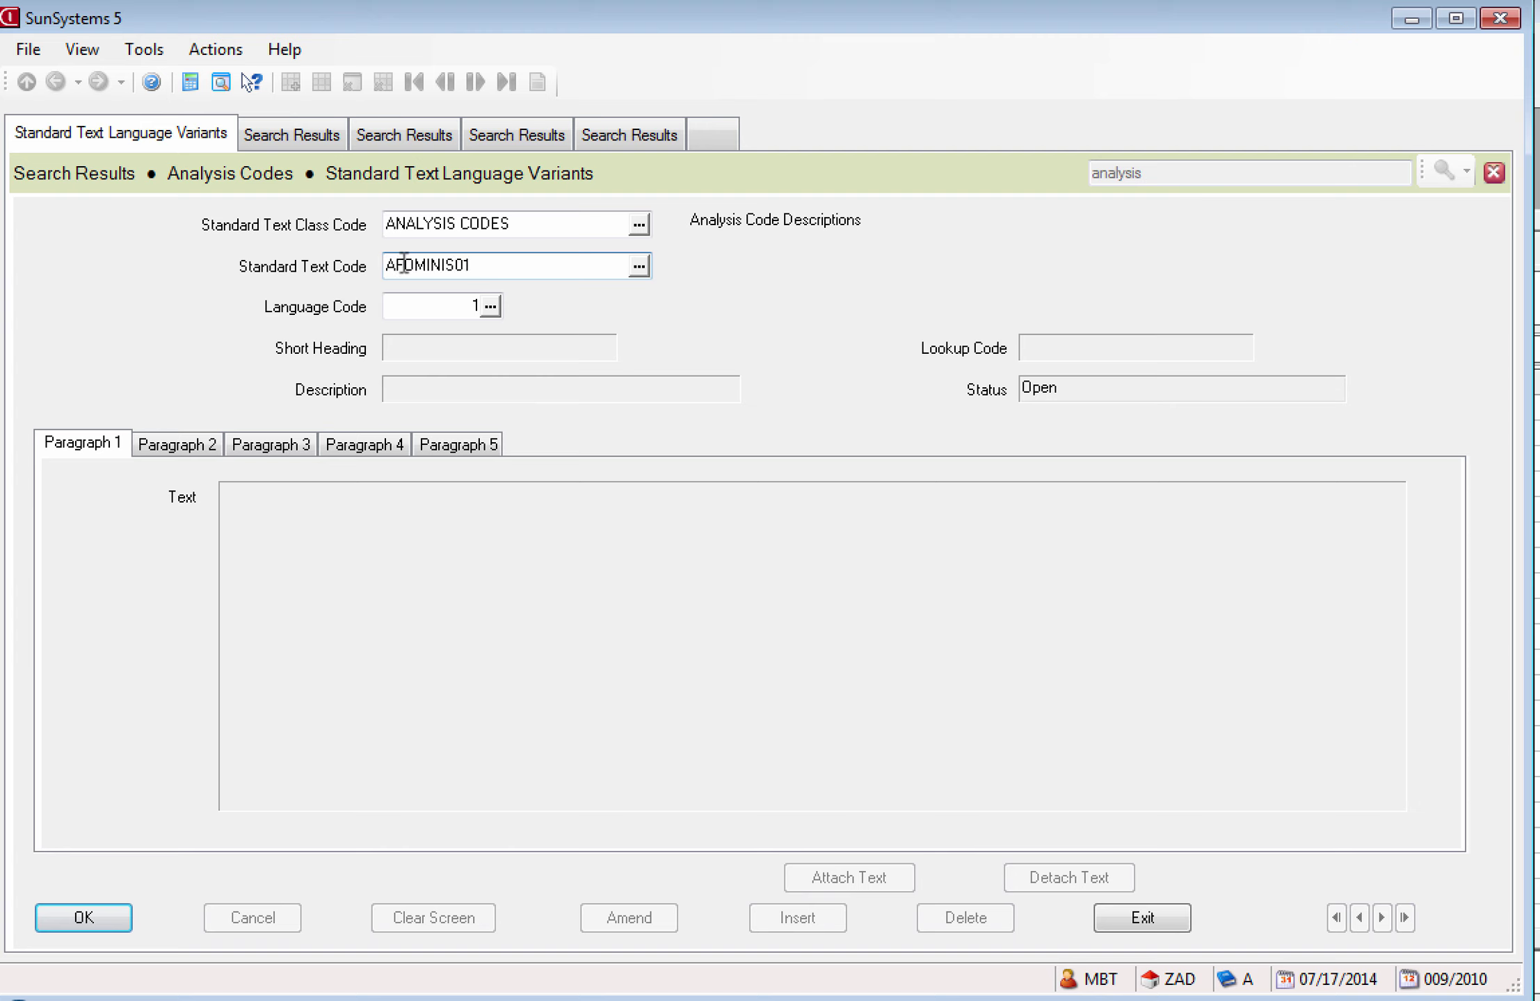
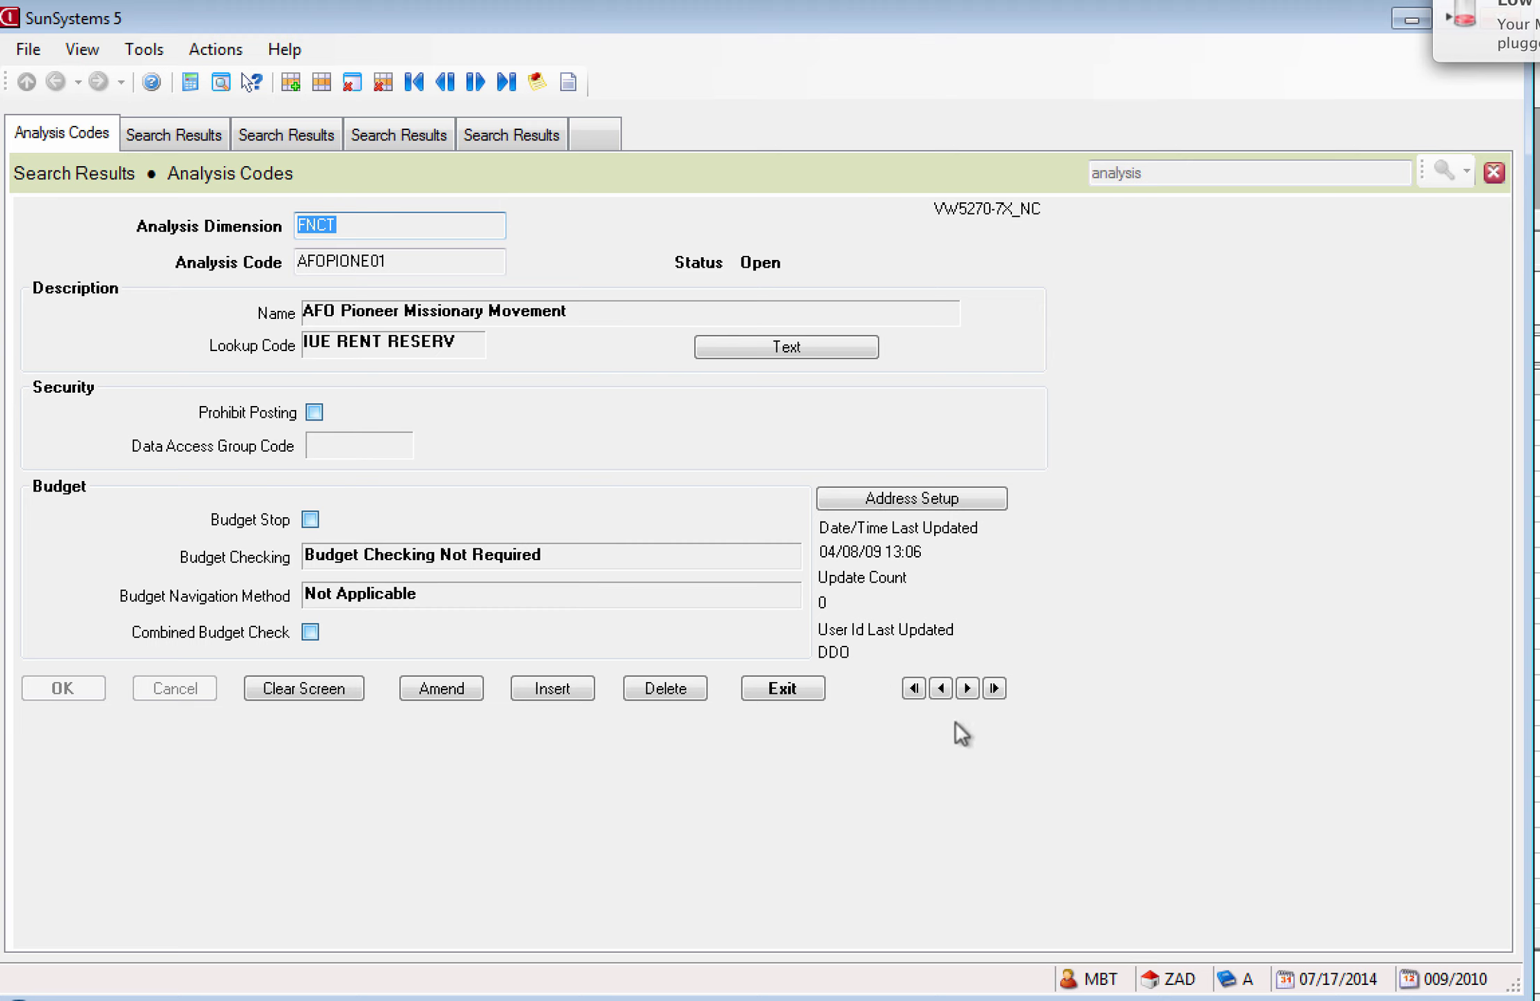
Go back to the AFOMINIS01 analysis code record, open its text form, and choose the ANALYSIS CODES standard text class
{"action": "left_click", "coordinate": [943, 689]}
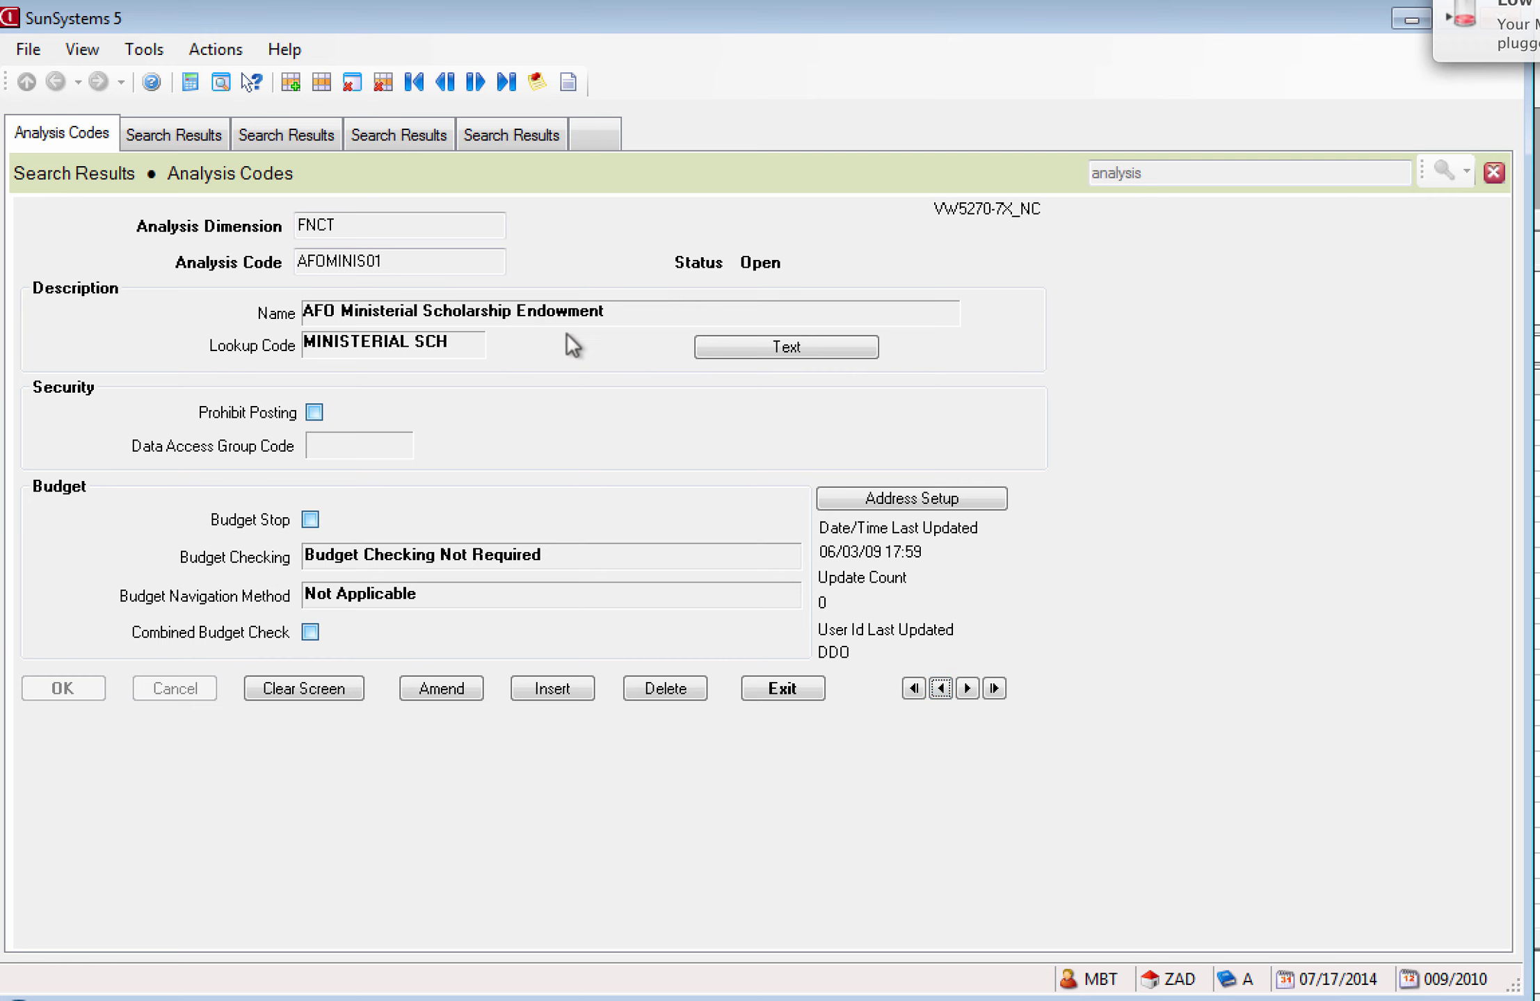
{"action": "left_click", "coordinate": [742, 346]}
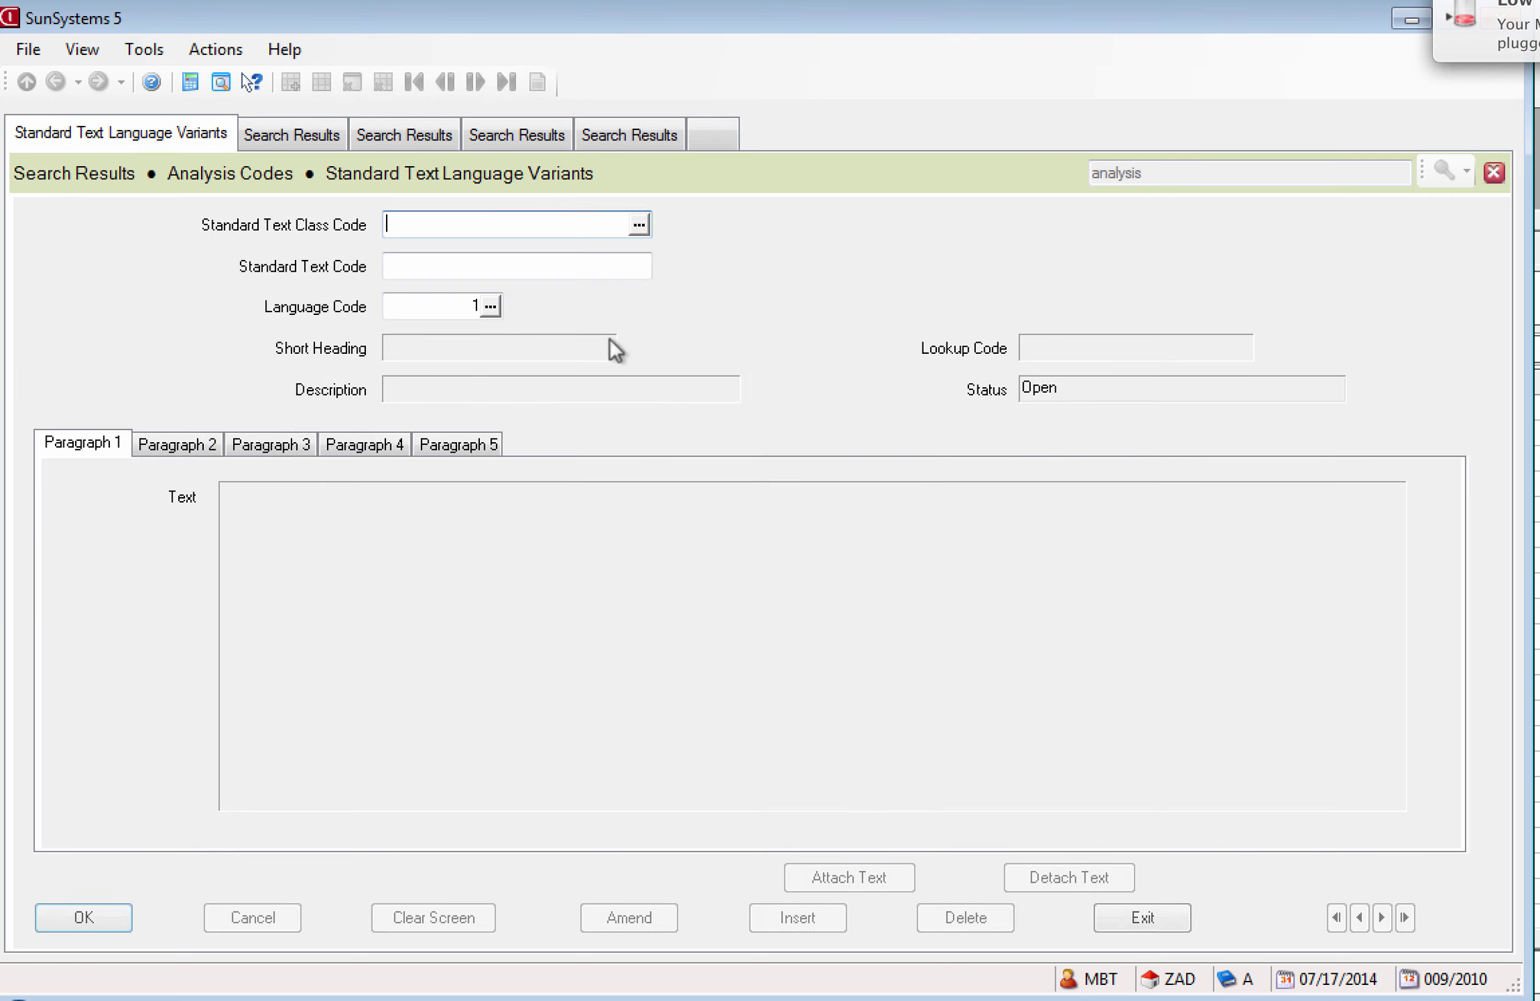
{"action": "left_click", "coordinate": [639, 224]}
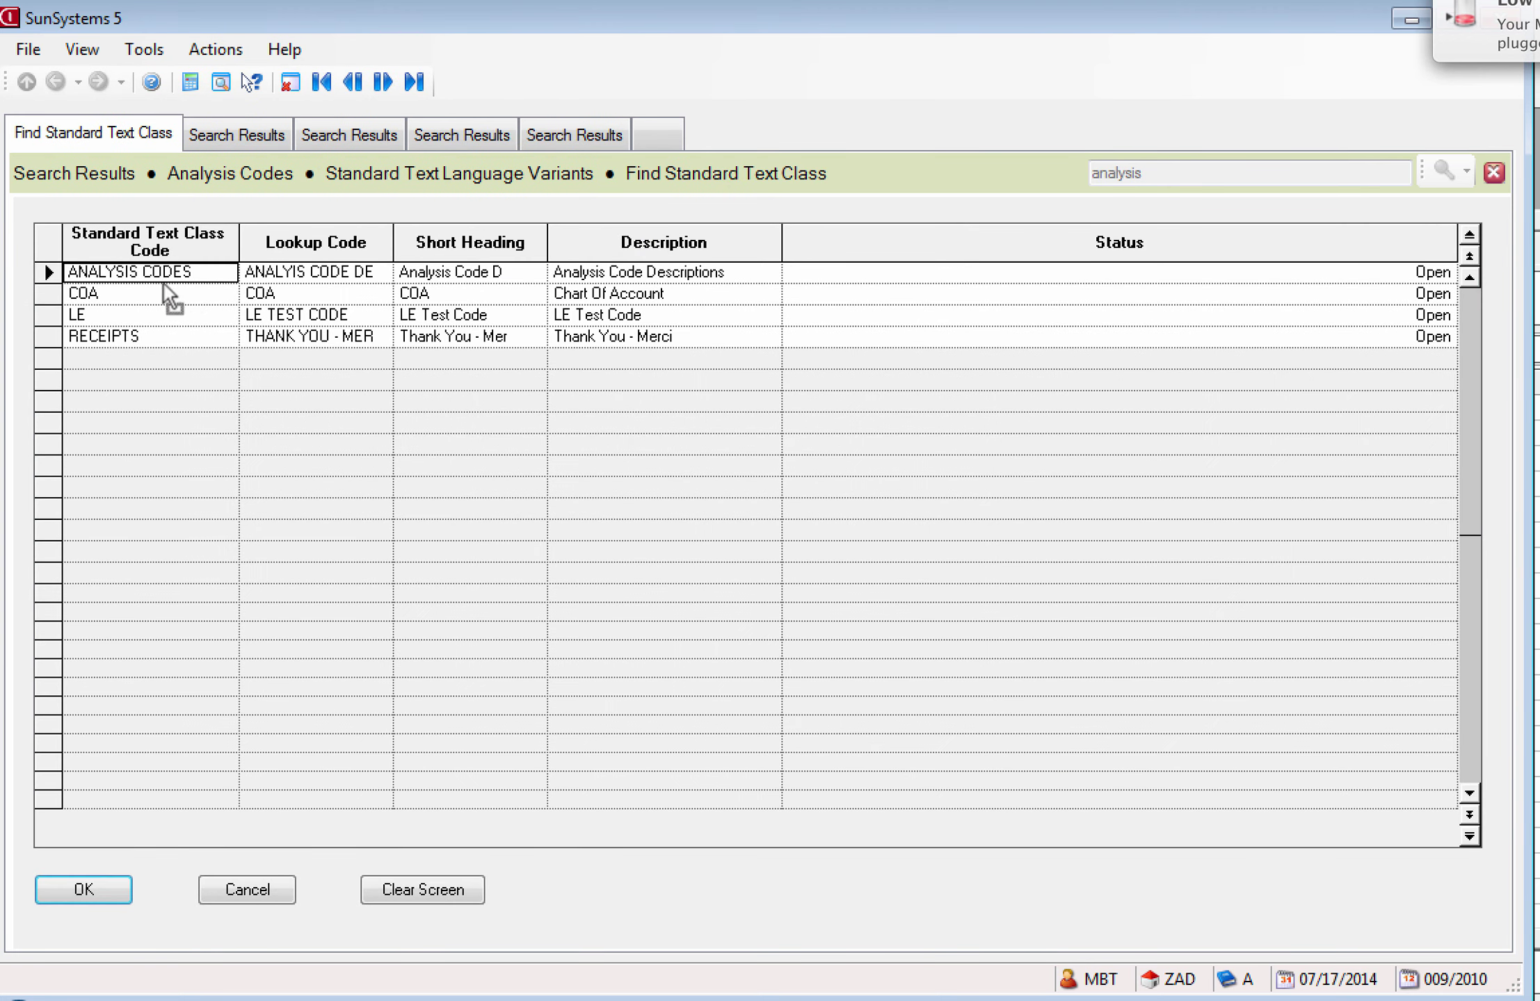
{"action": "left_click", "coordinate": [162, 269]}
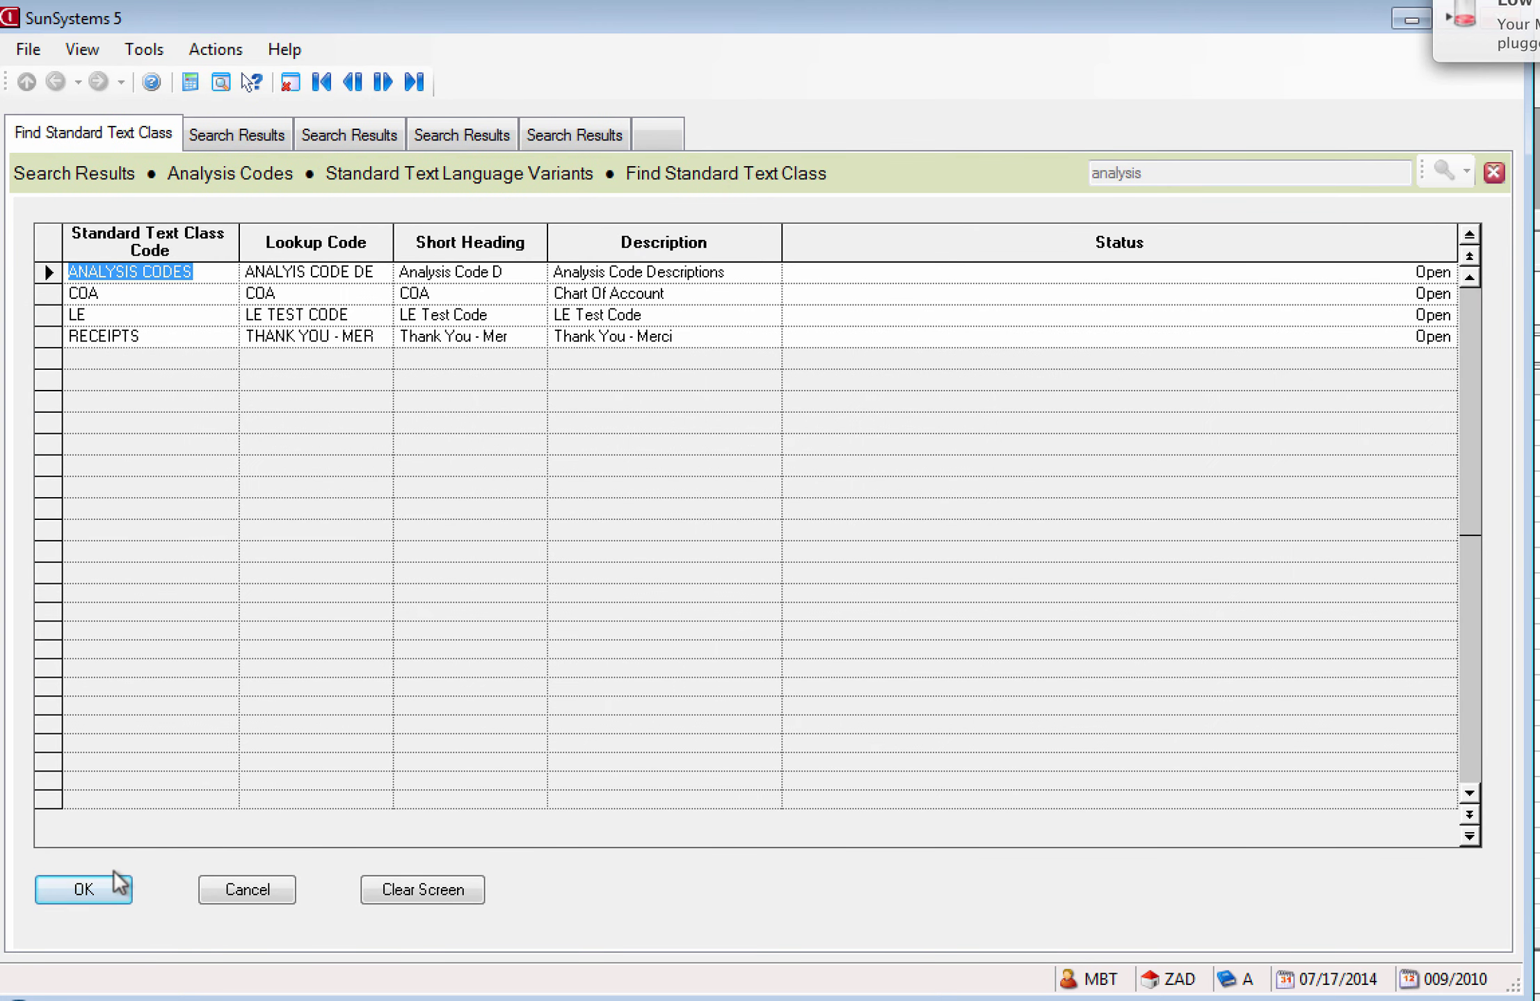
{"action": "left_click", "coordinate": [84, 890]}
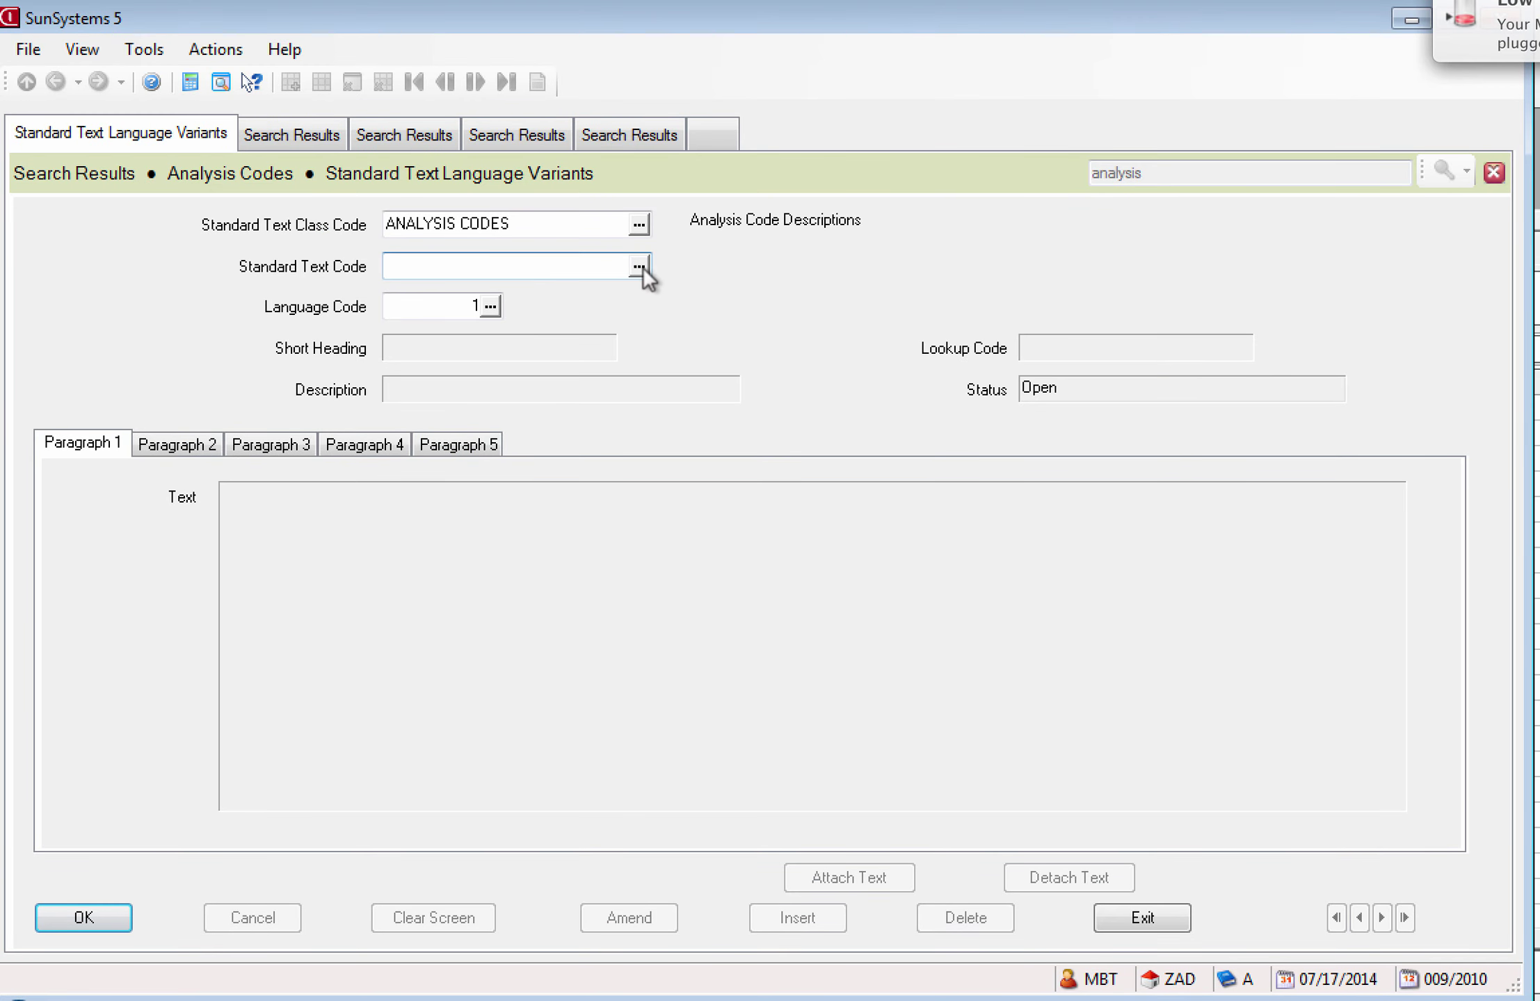
Retrieve the standard text AFOMINIS01 from the list of existing texts and attach it to the analysis code
{"action": "left_click", "coordinate": [639, 269]}
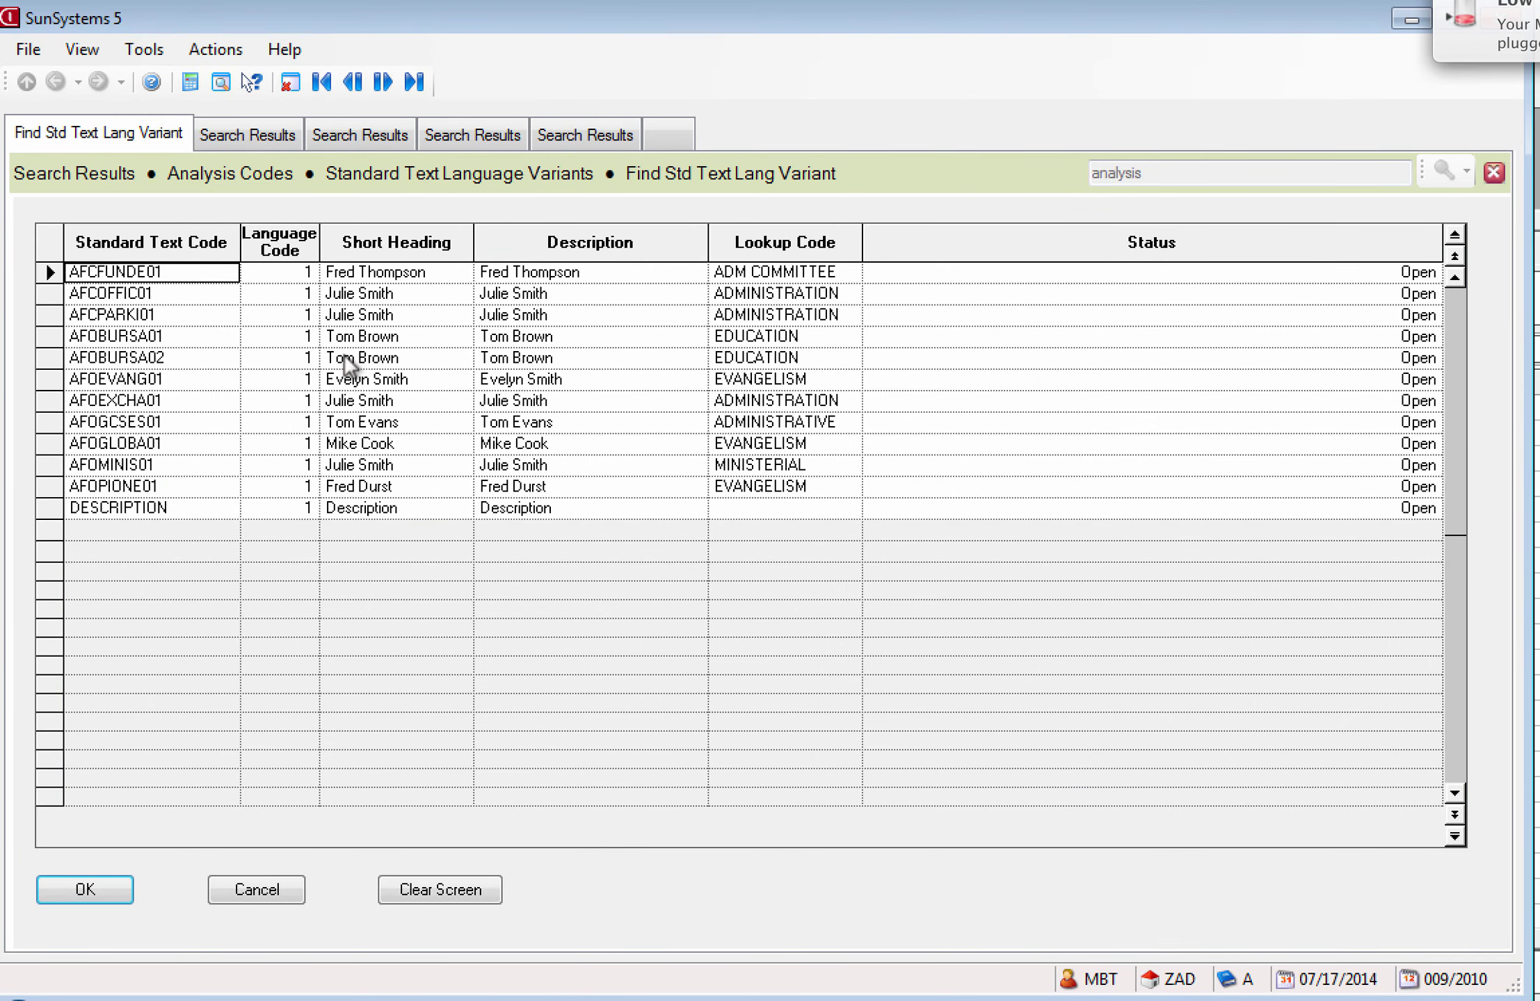
{"action": "left_click", "coordinate": [114, 462]}
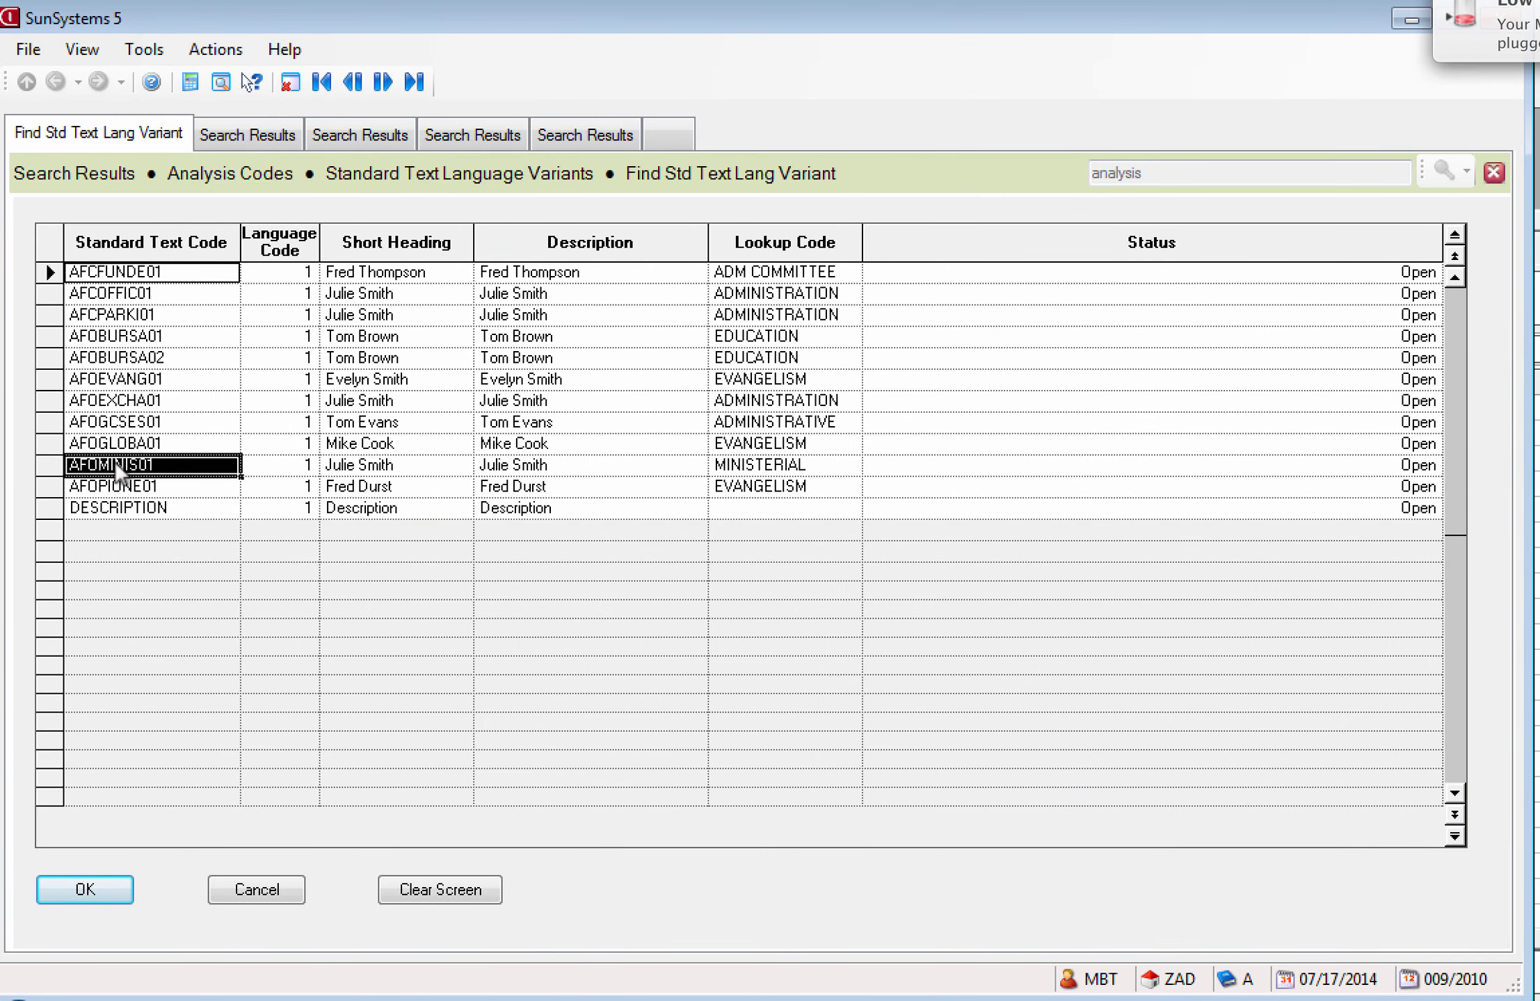
{"action": "left_click", "coordinate": [90, 888]}
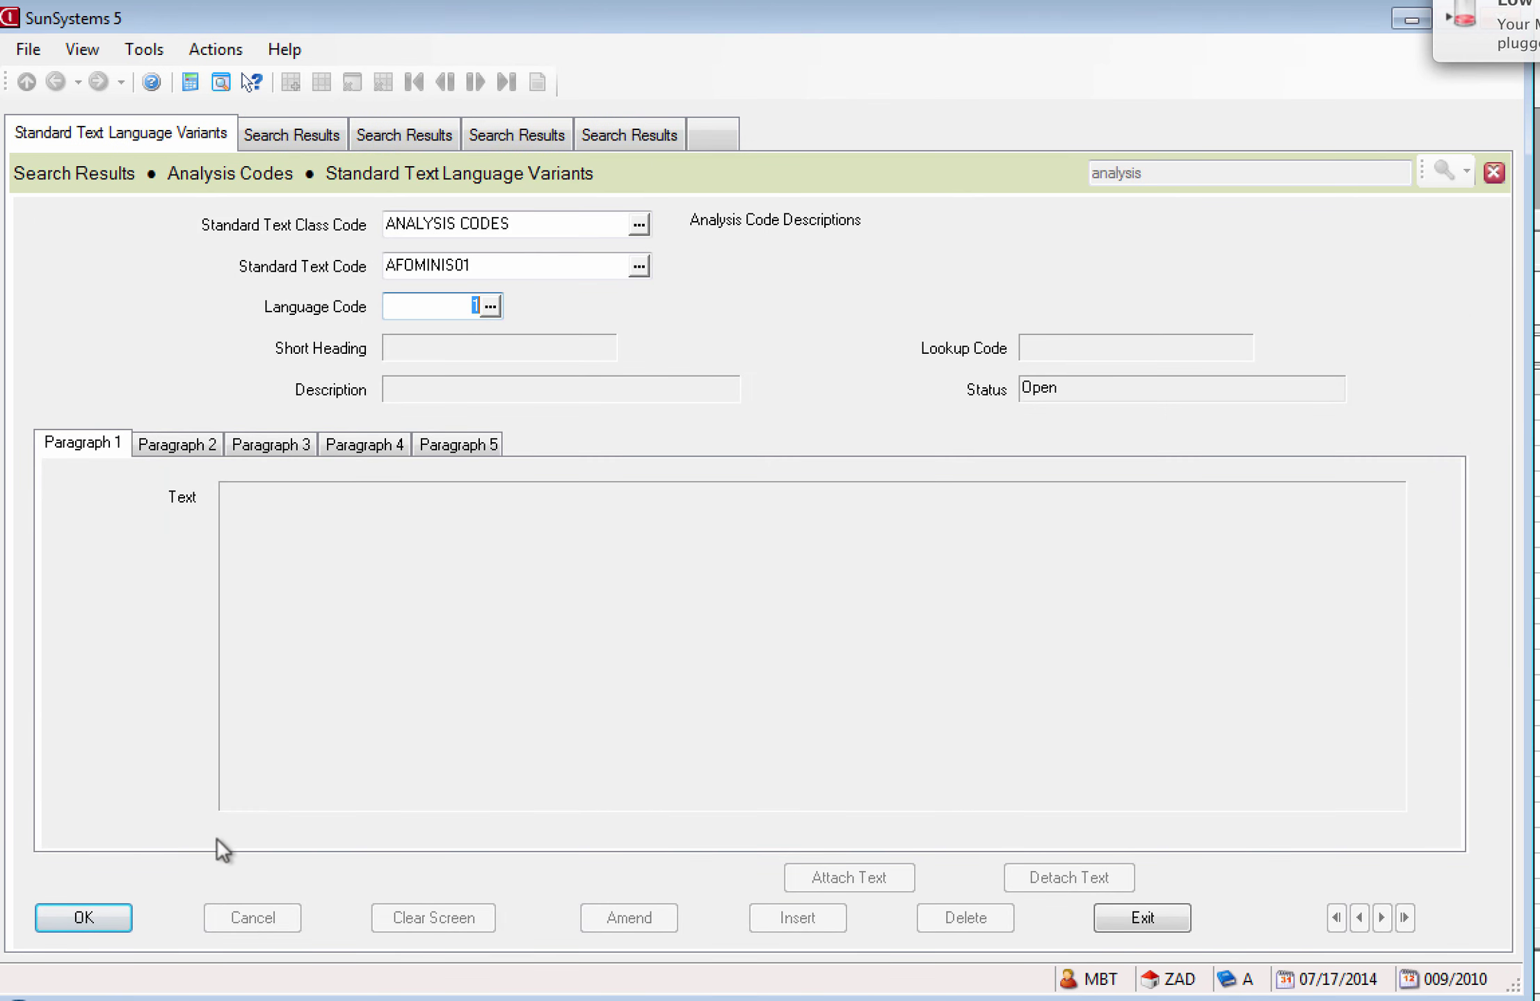
{"action": "left_click", "coordinate": [118, 916]}
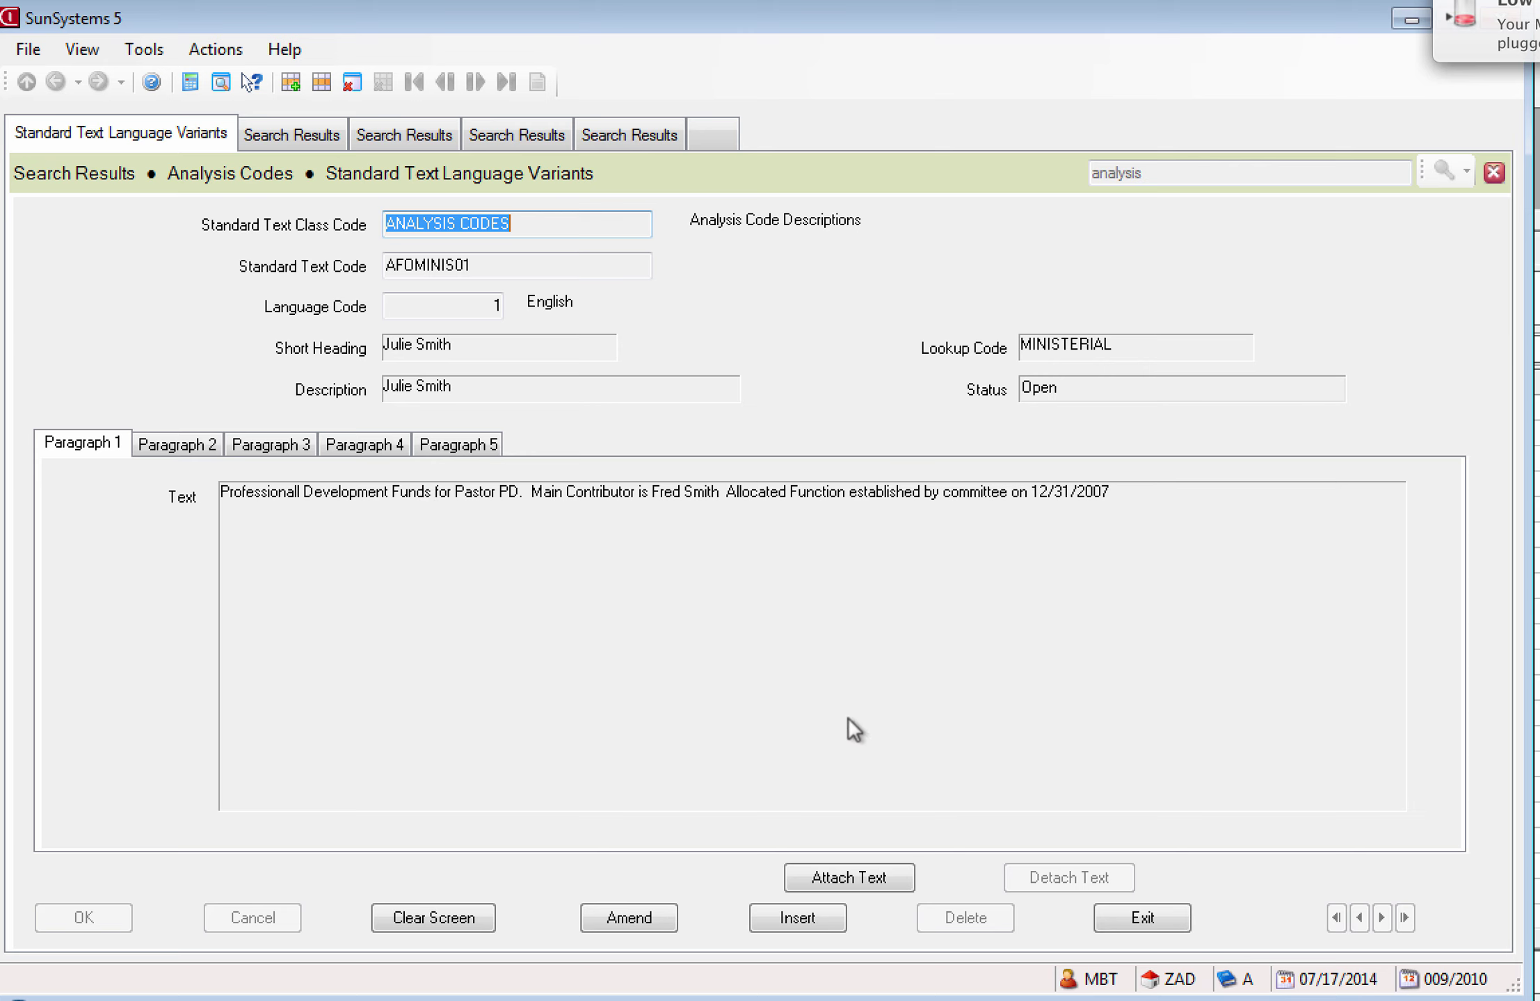
{"action": "left_click", "coordinate": [866, 877]}
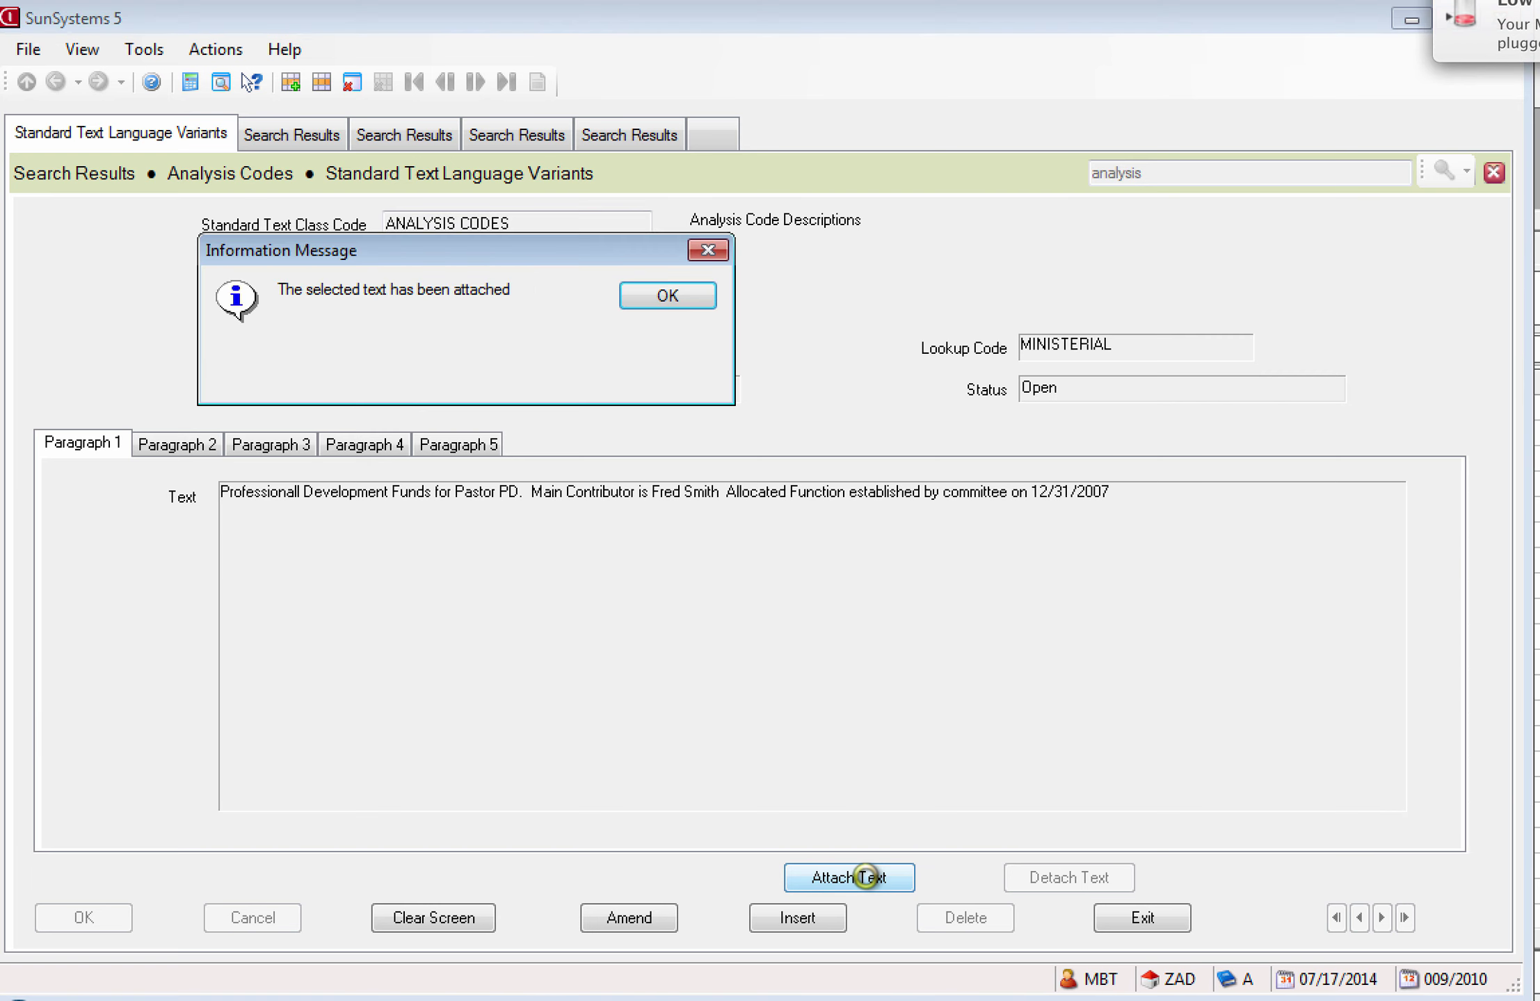
{"action": "left_click", "coordinate": [666, 293]}
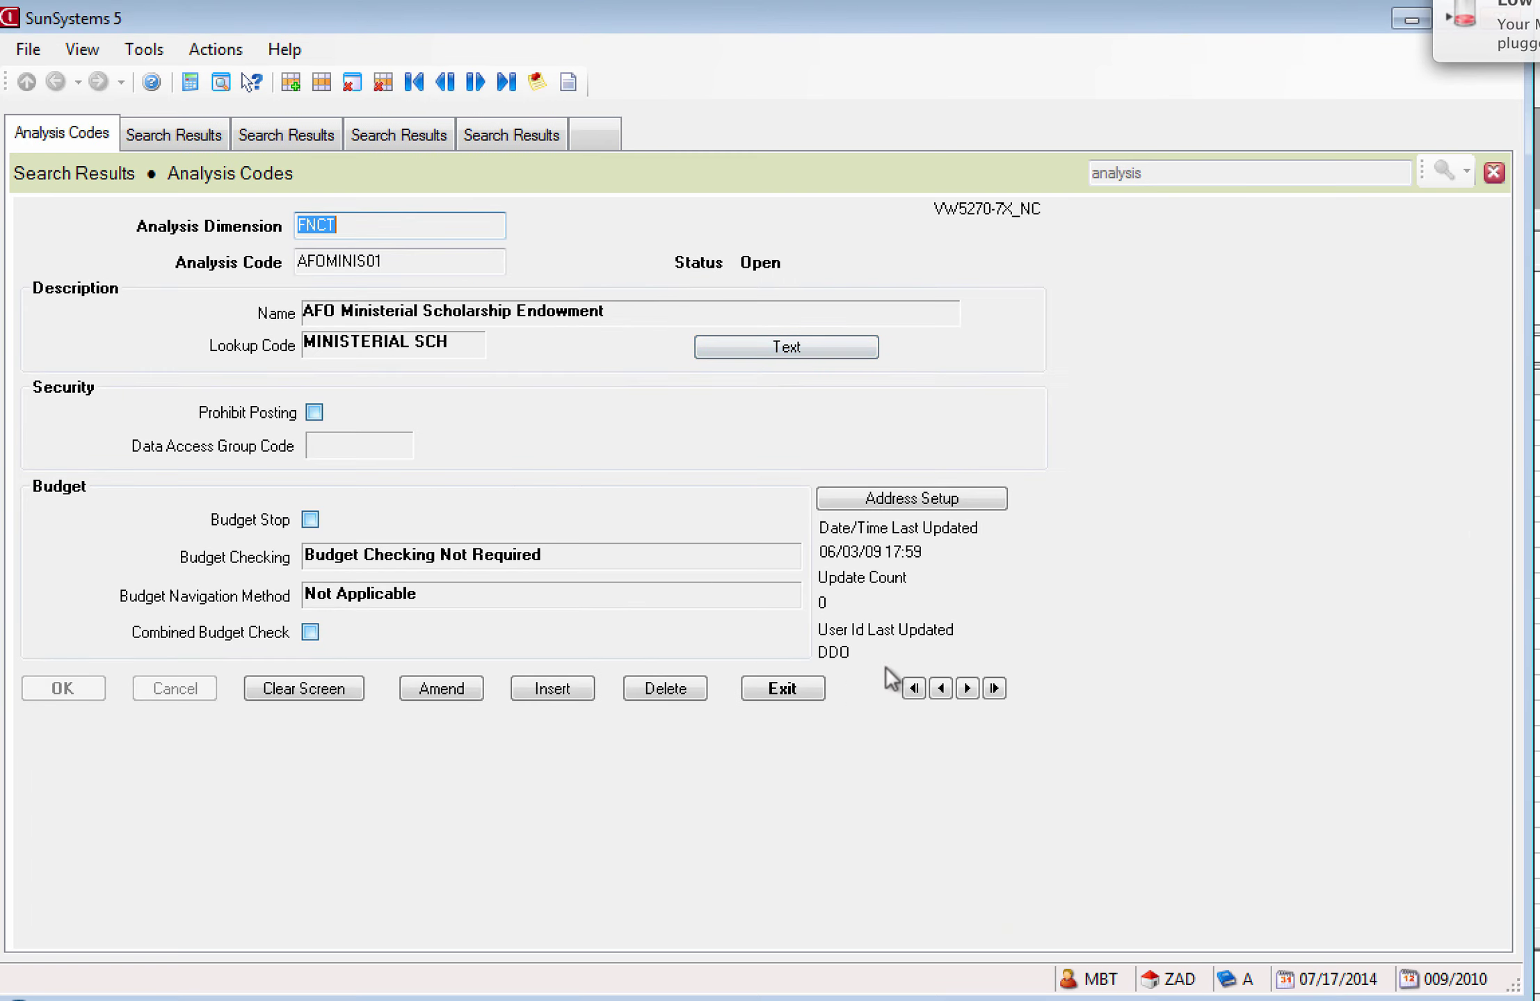
Move to the AFOPIONE01 analysis code record, open its text form, and select the ANALYSIS CODES standard text class
{"action": "left_click", "coordinate": [942, 689]}
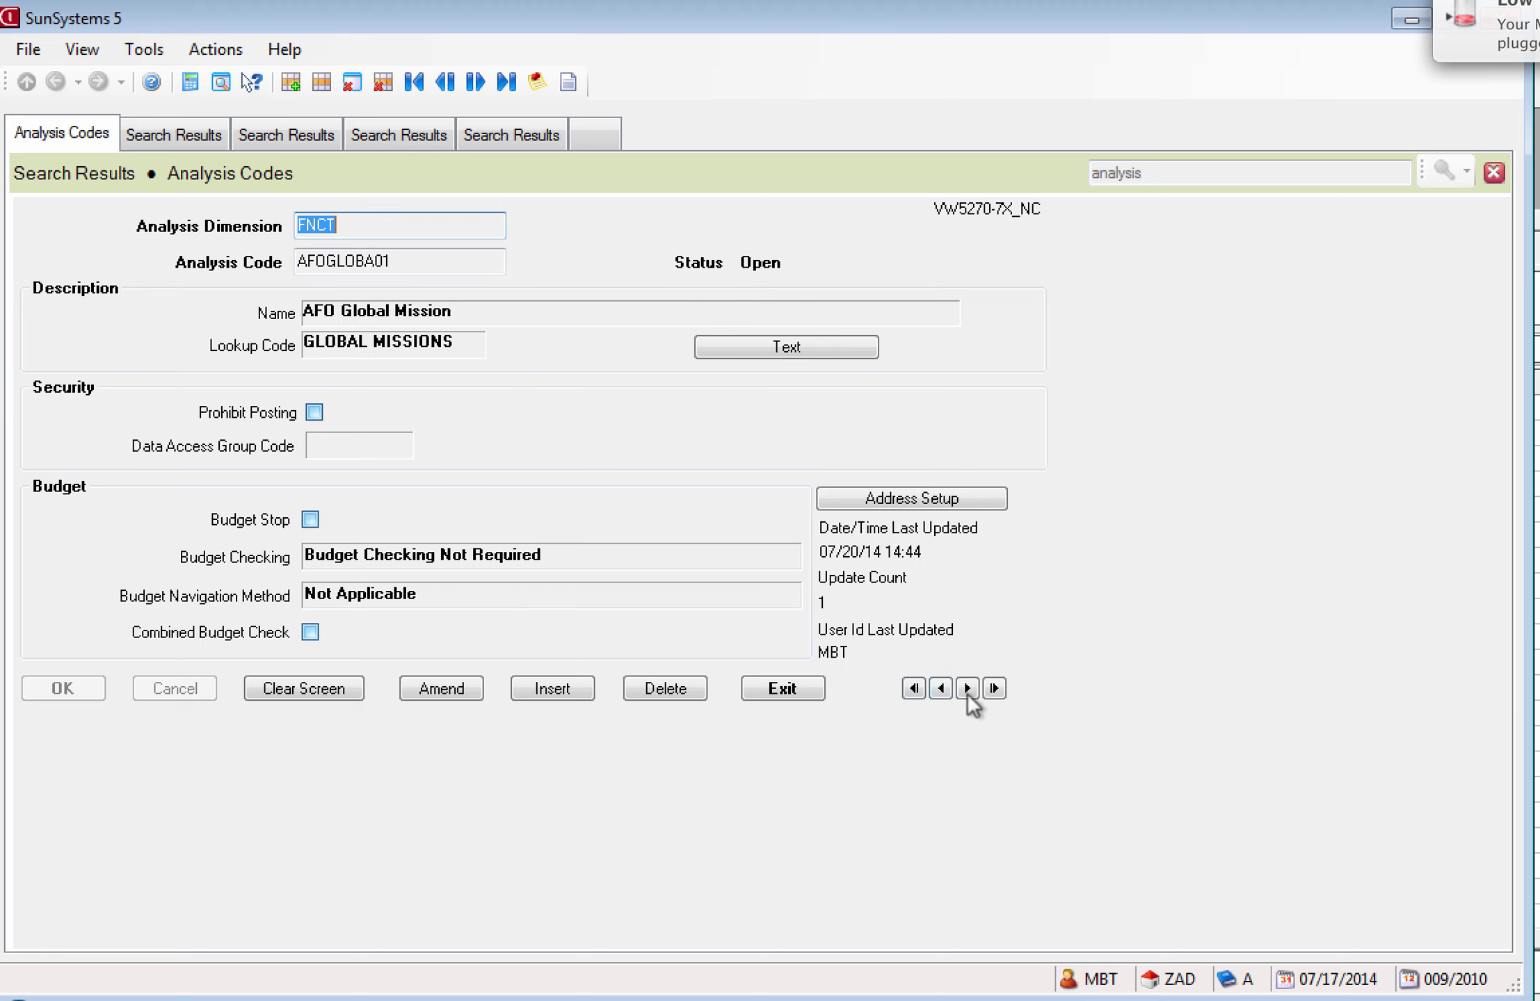
{"action": "left_click", "coordinate": [967, 690]}
{"action": "left_click", "coordinate": [967, 689]}
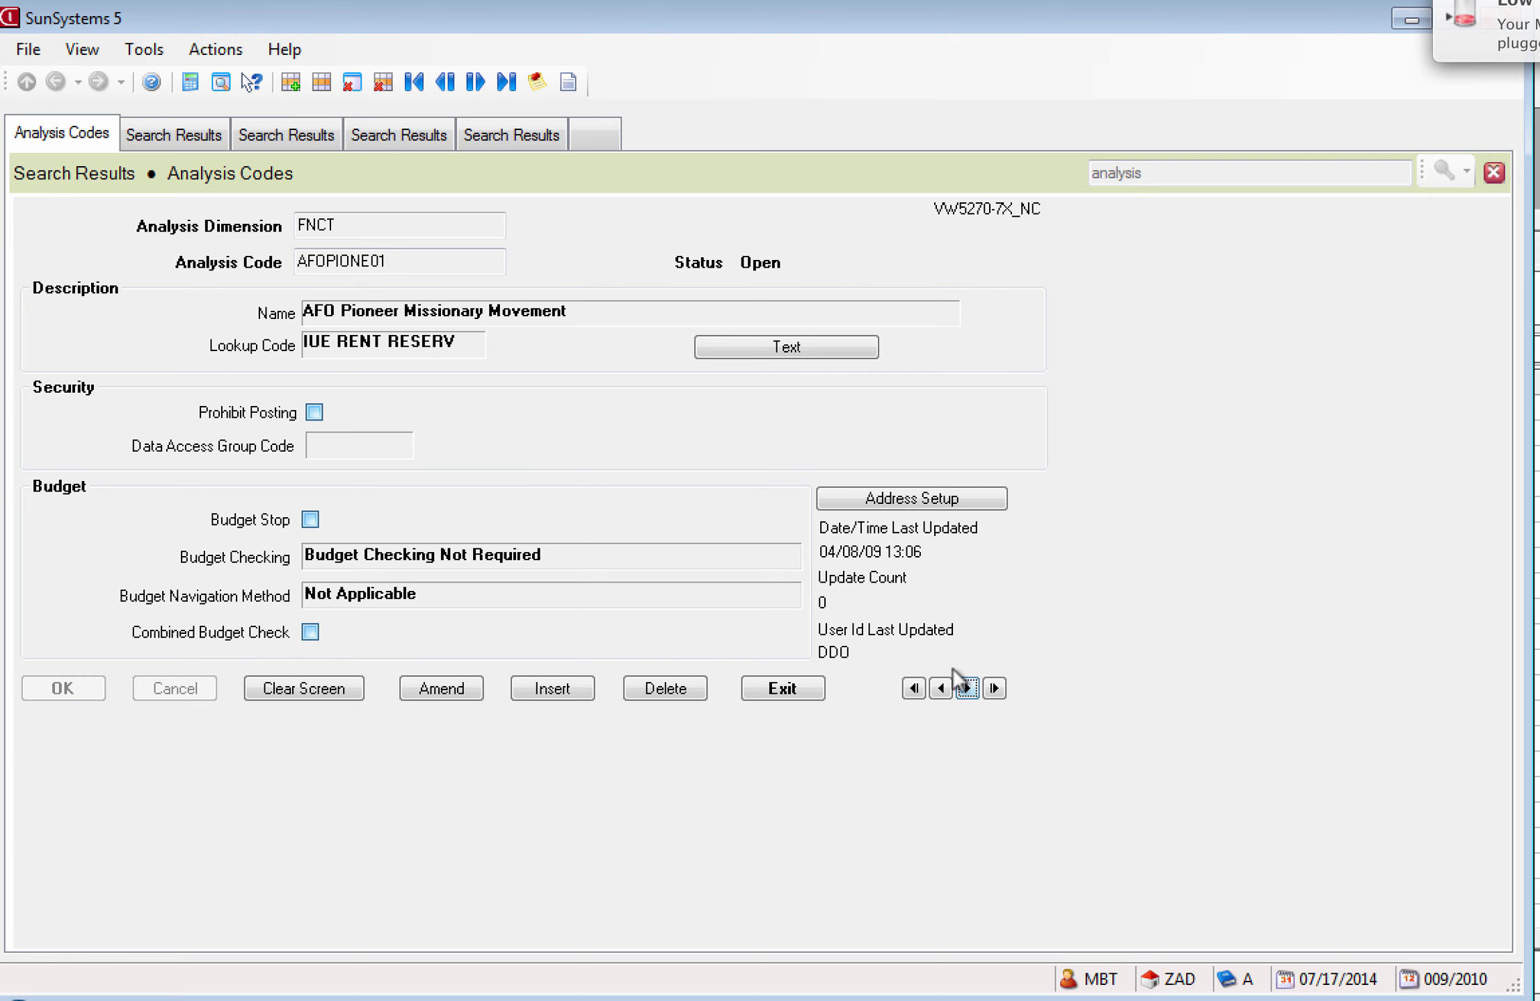
{"action": "left_click", "coordinate": [741, 342]}
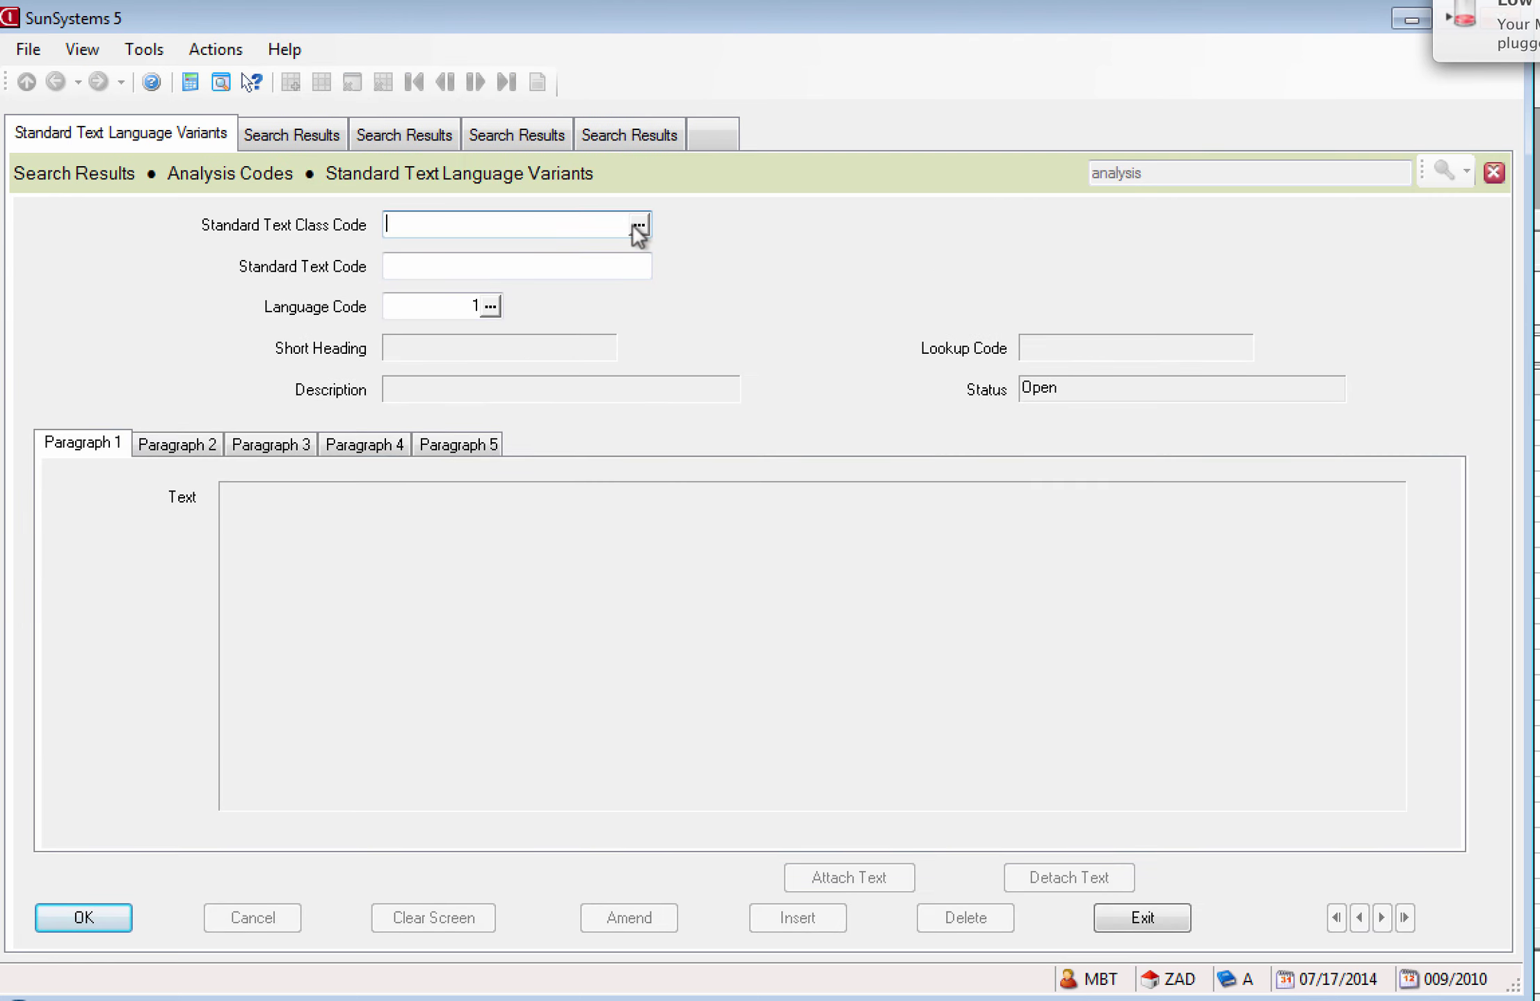
{"action": "left_click", "coordinate": [638, 225]}
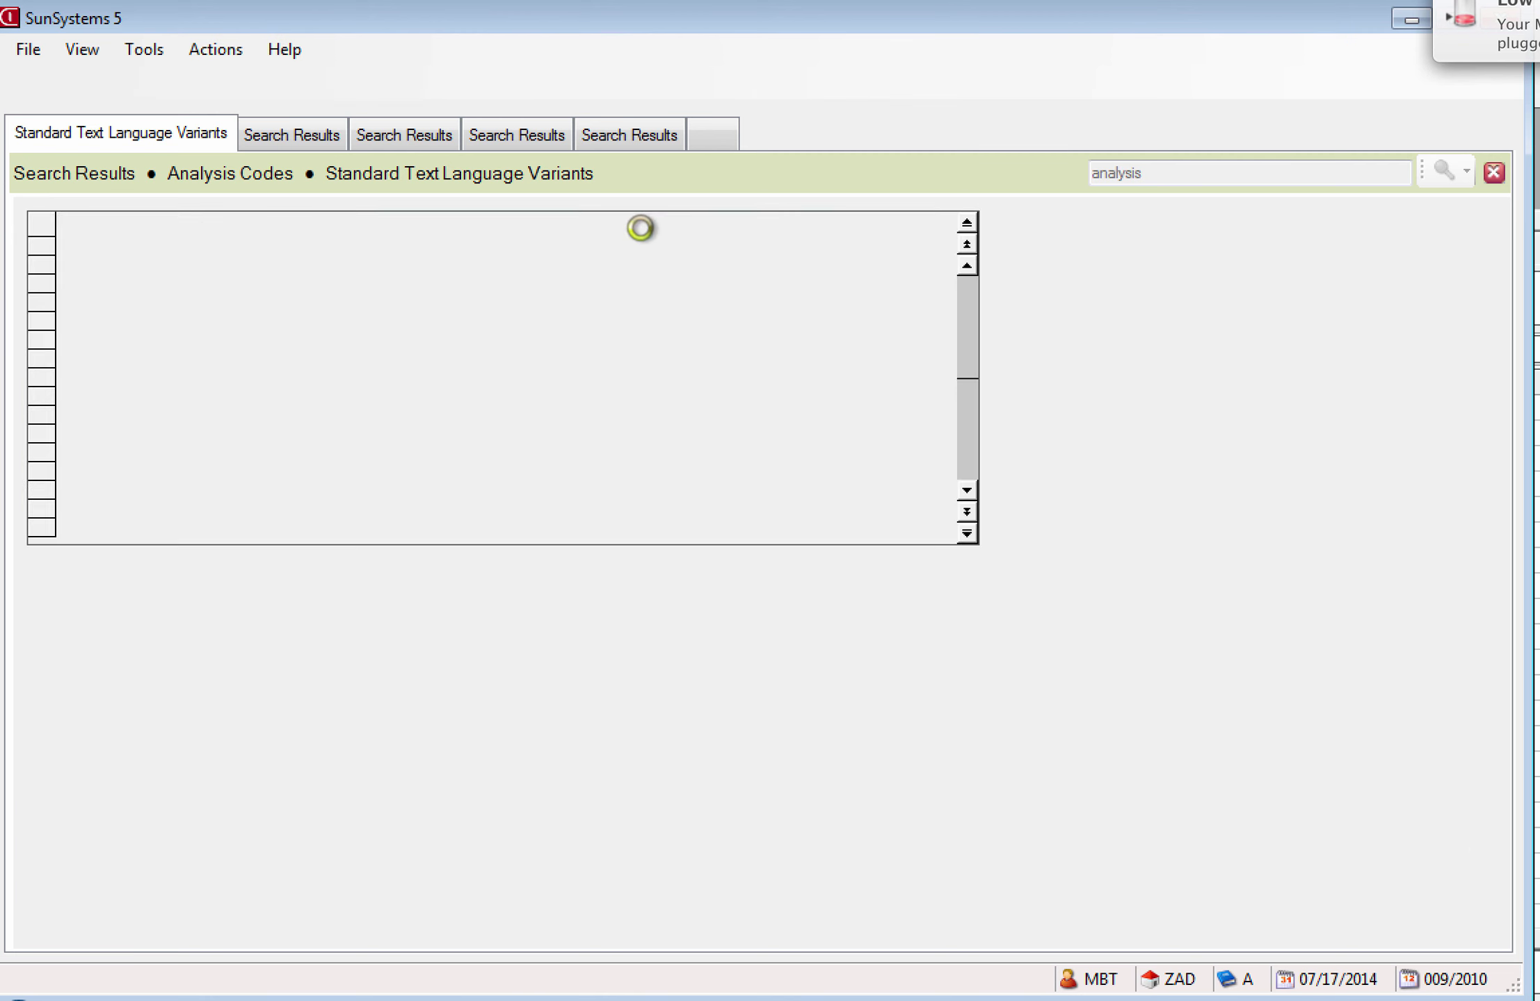
{"action": "left_click", "coordinate": [66, 888]}
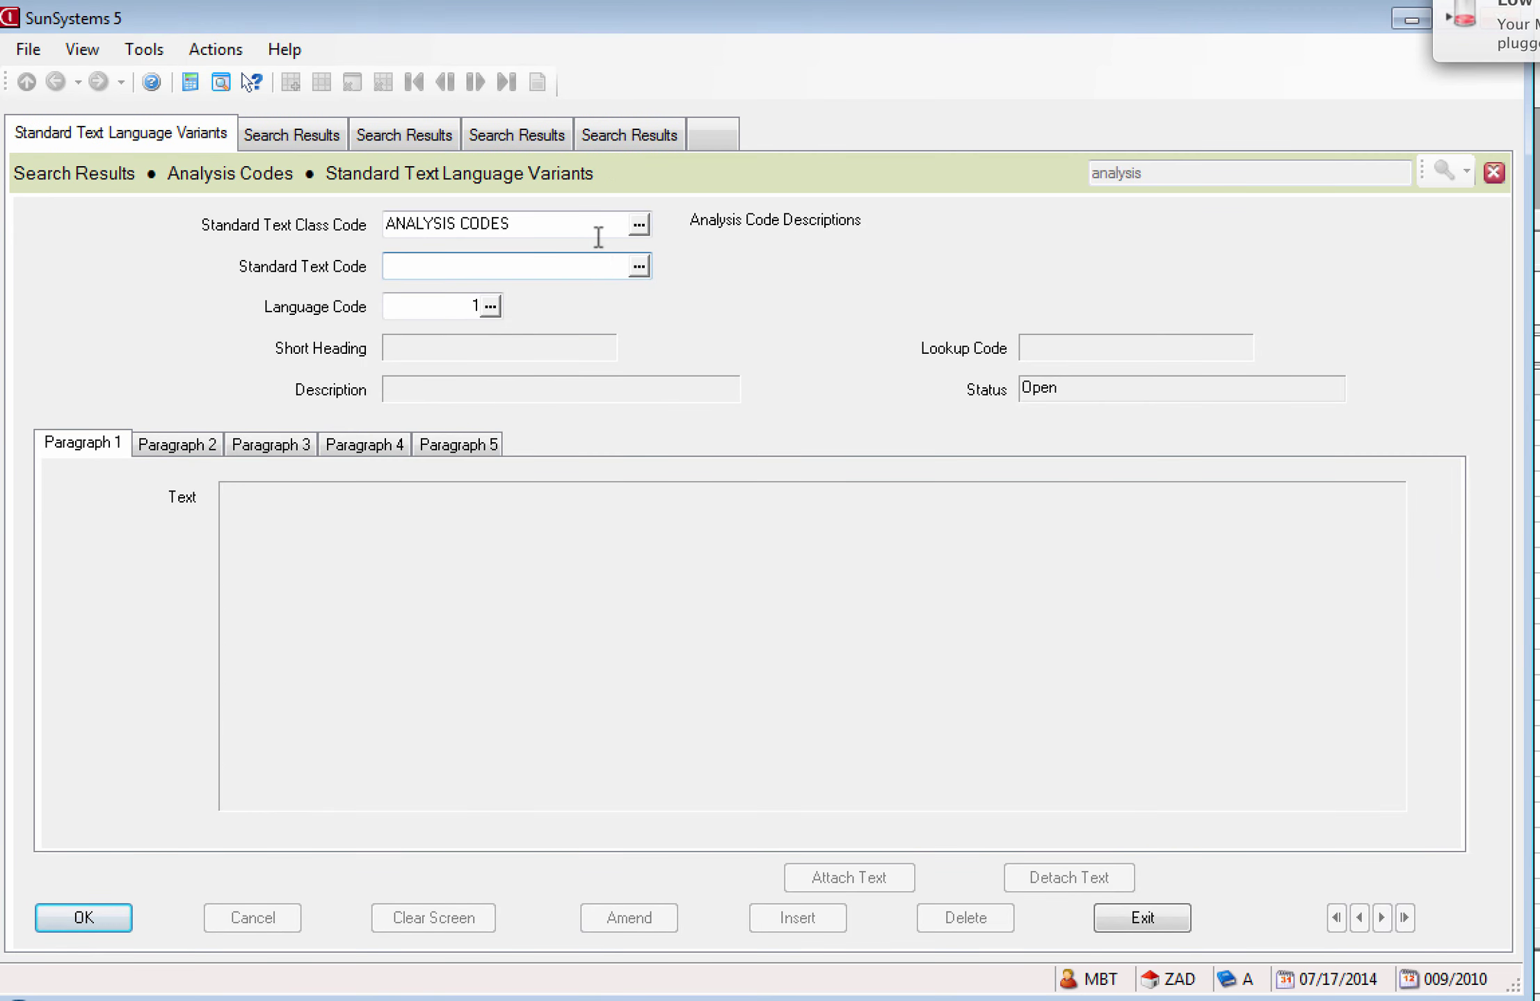
Look up and retrieve the standard text AFOPIONE01, and attach it to its analysis code
{"action": "left_click", "coordinate": [638, 267]}
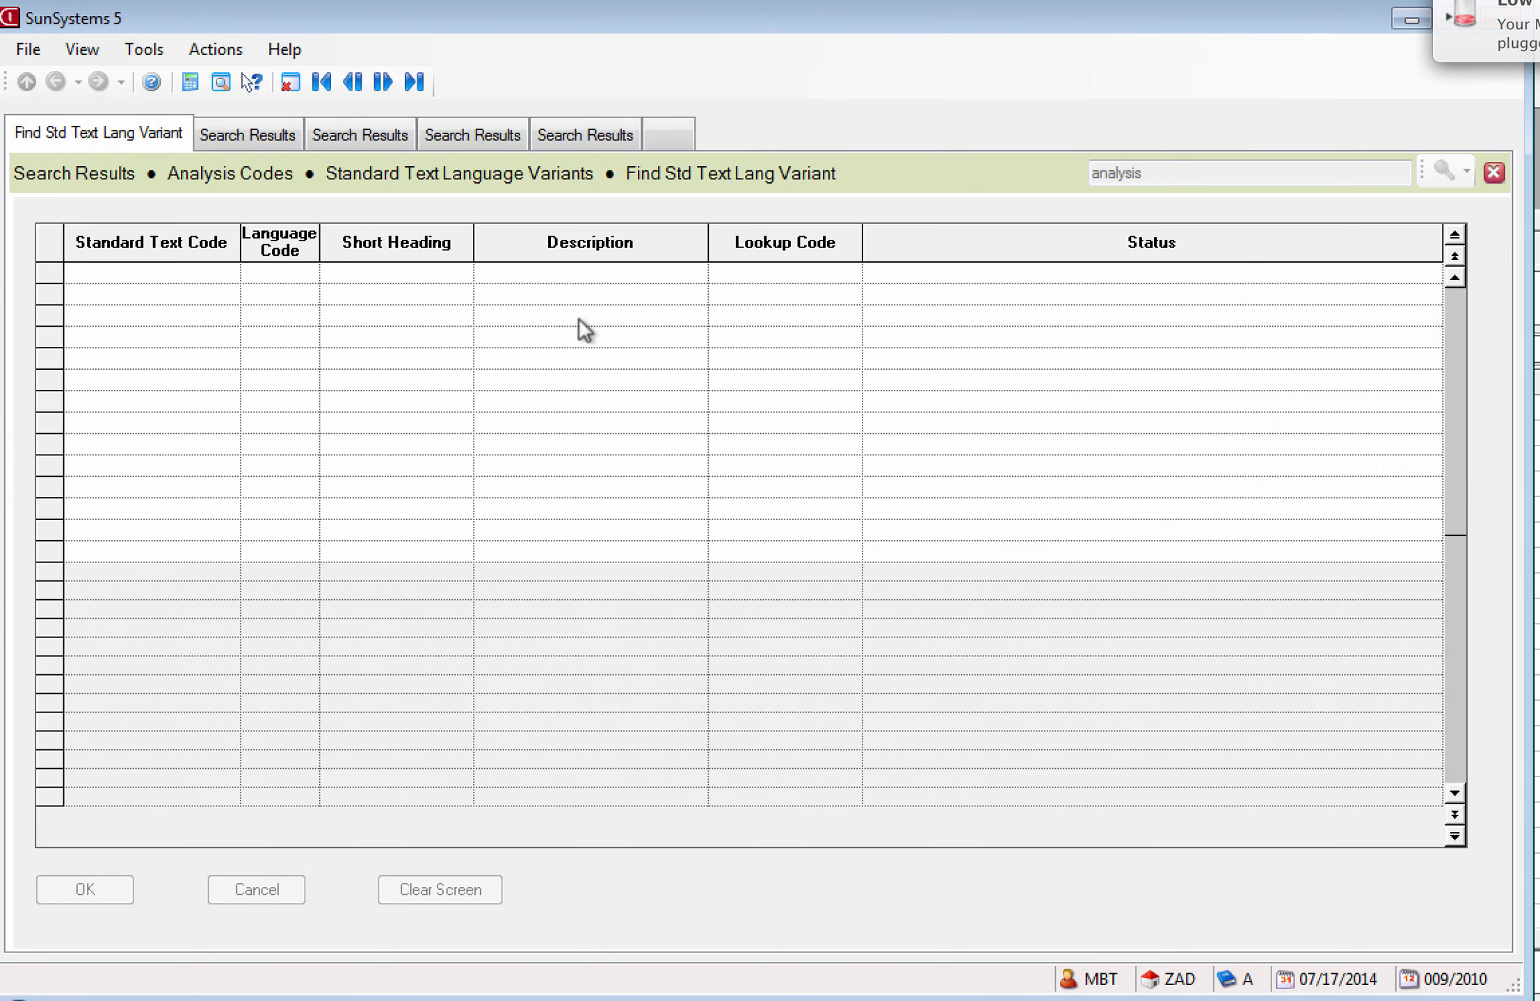
{"action": "left_click", "coordinate": [51, 488]}
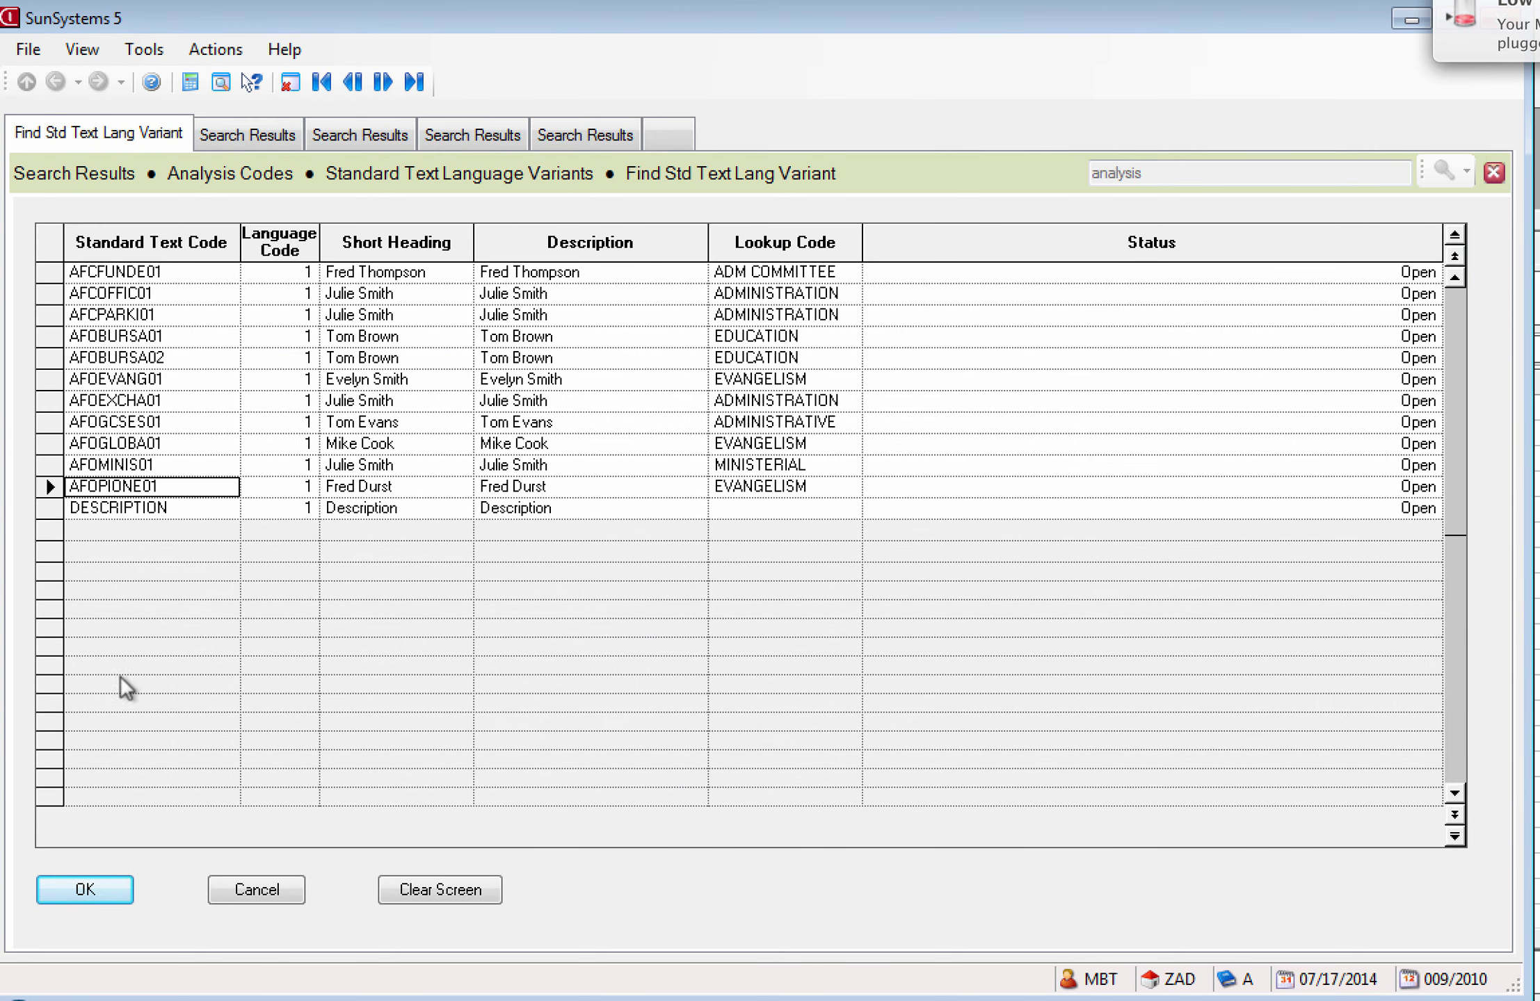
{"action": "left_click", "coordinate": [106, 883]}
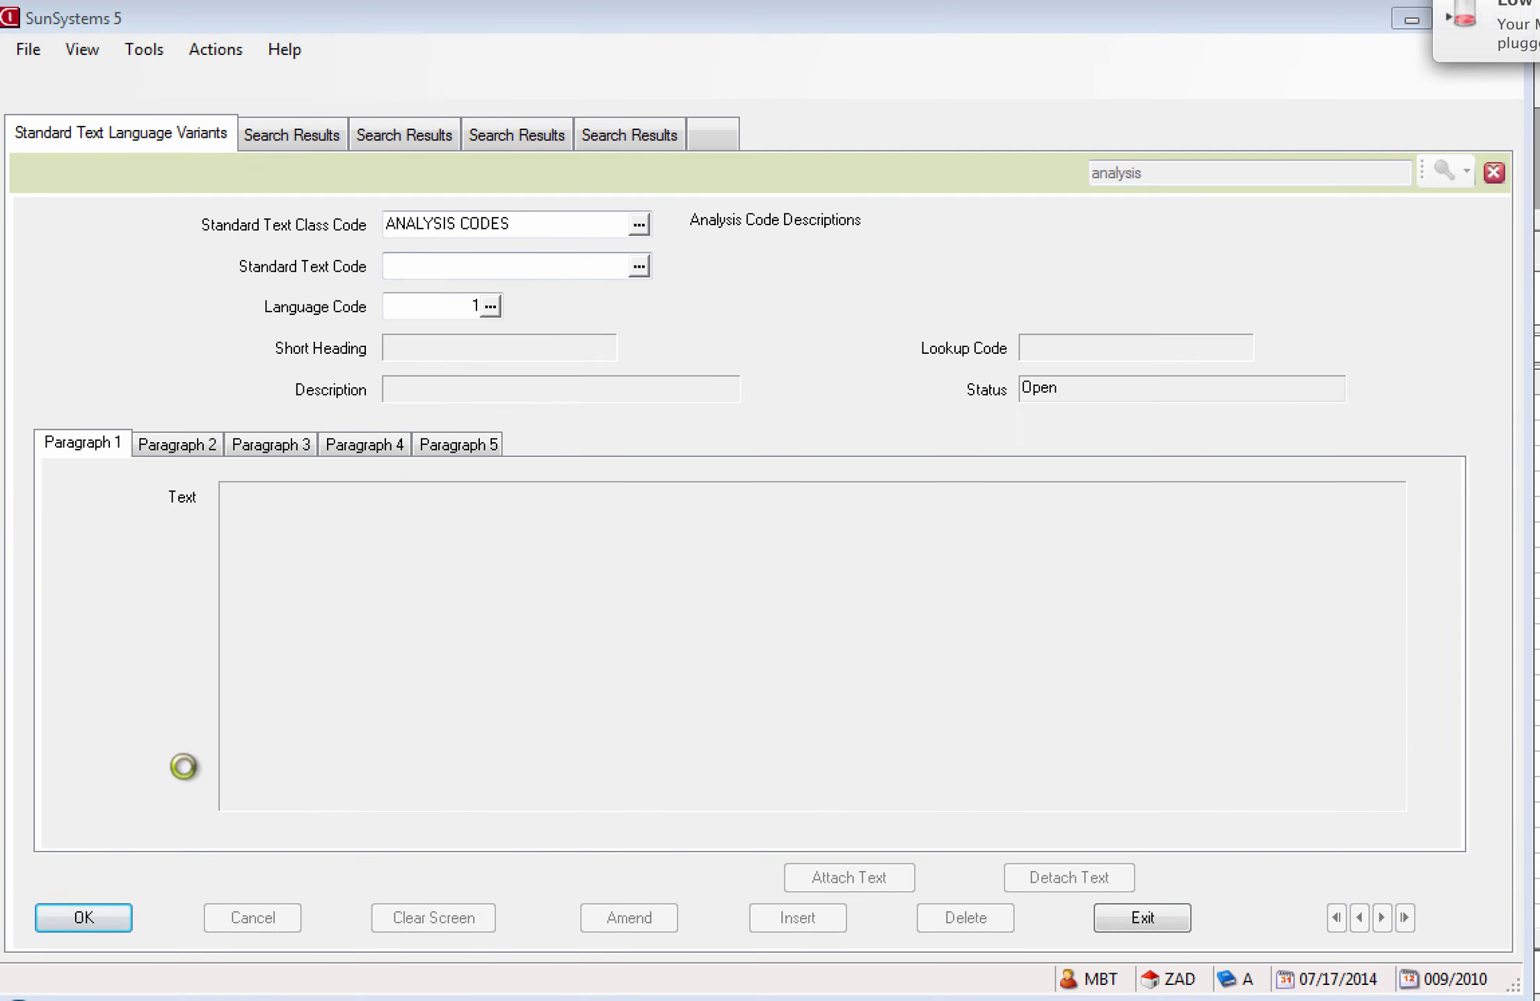
{"action": "left_click", "coordinate": [104, 915]}
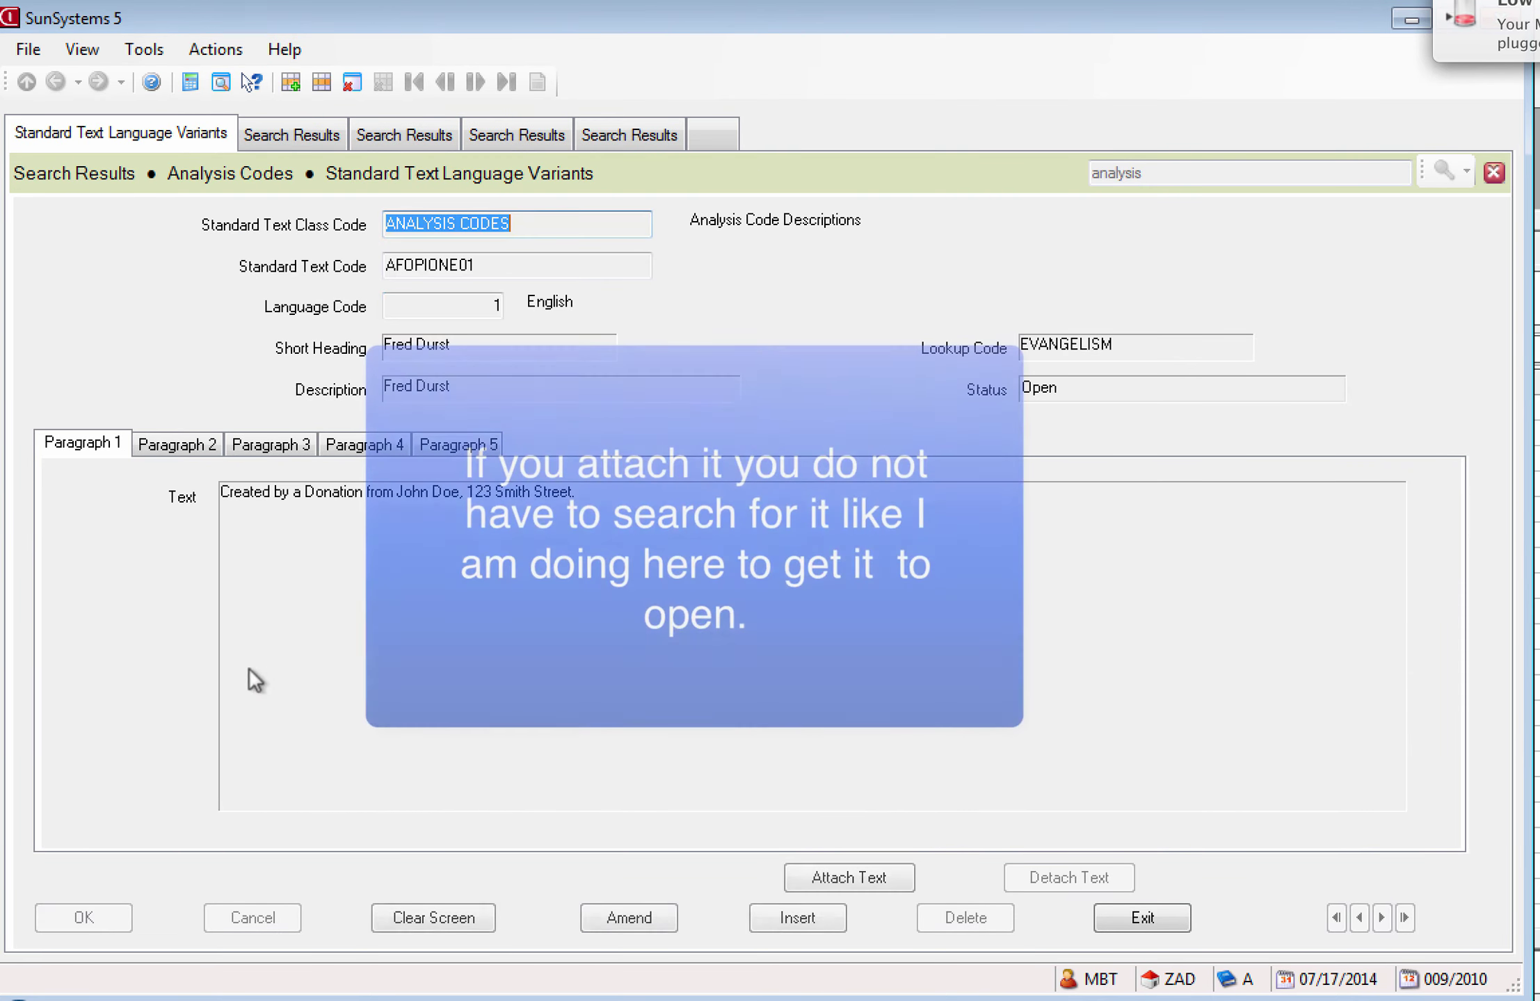
{"action": "left_click", "coordinate": [867, 880]}
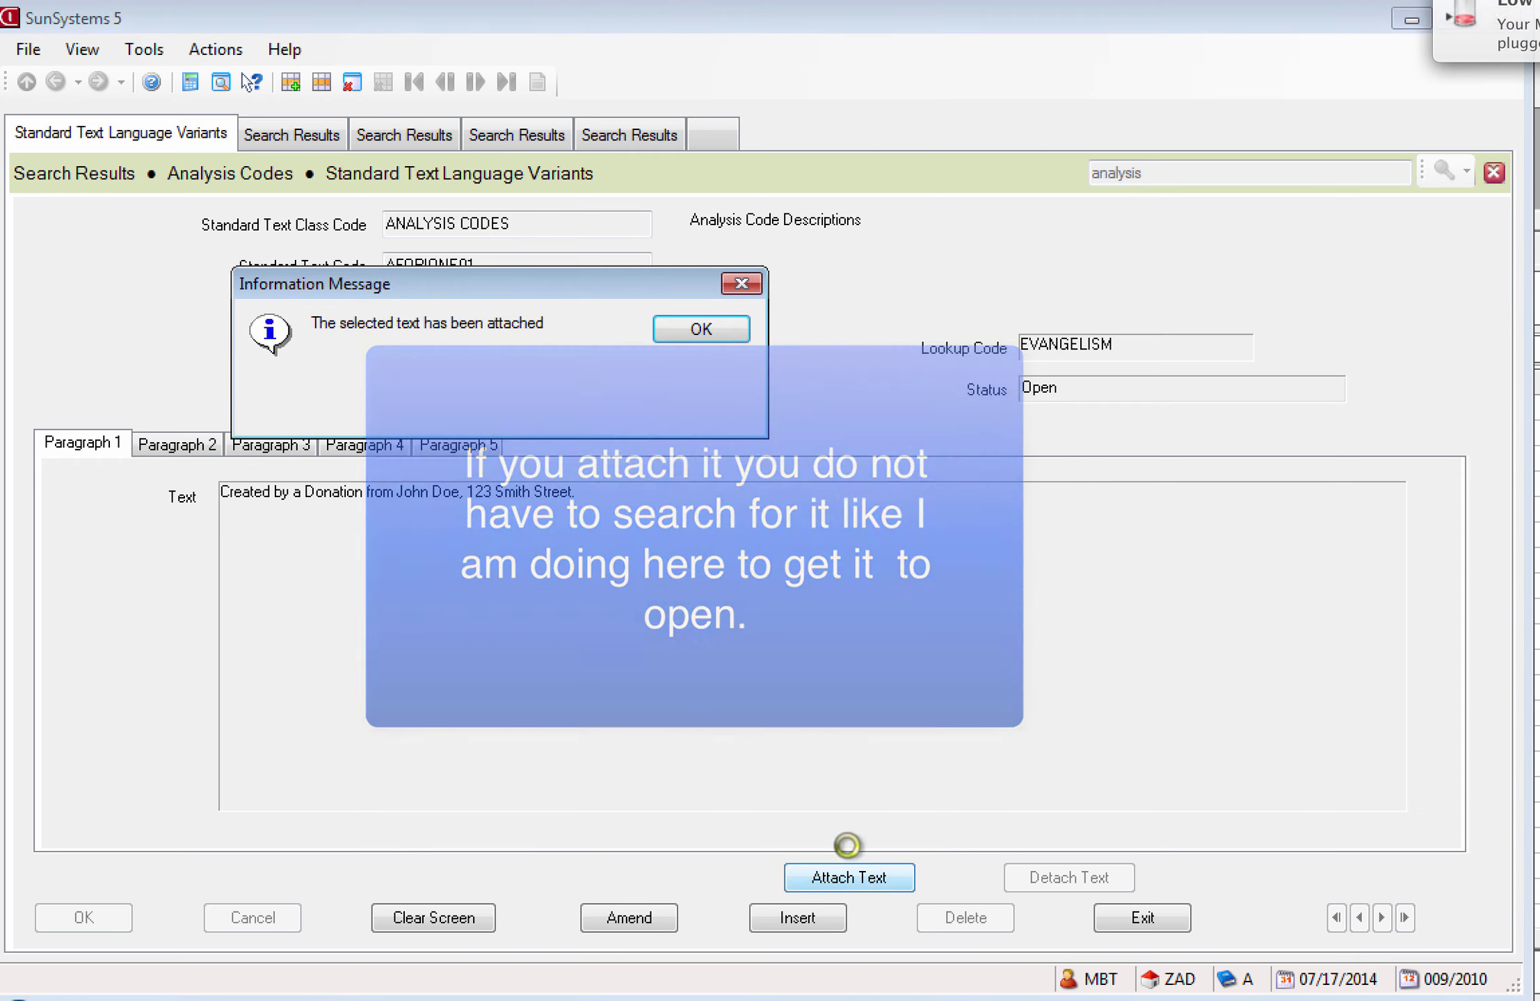
{"action": "left_click", "coordinate": [713, 330]}
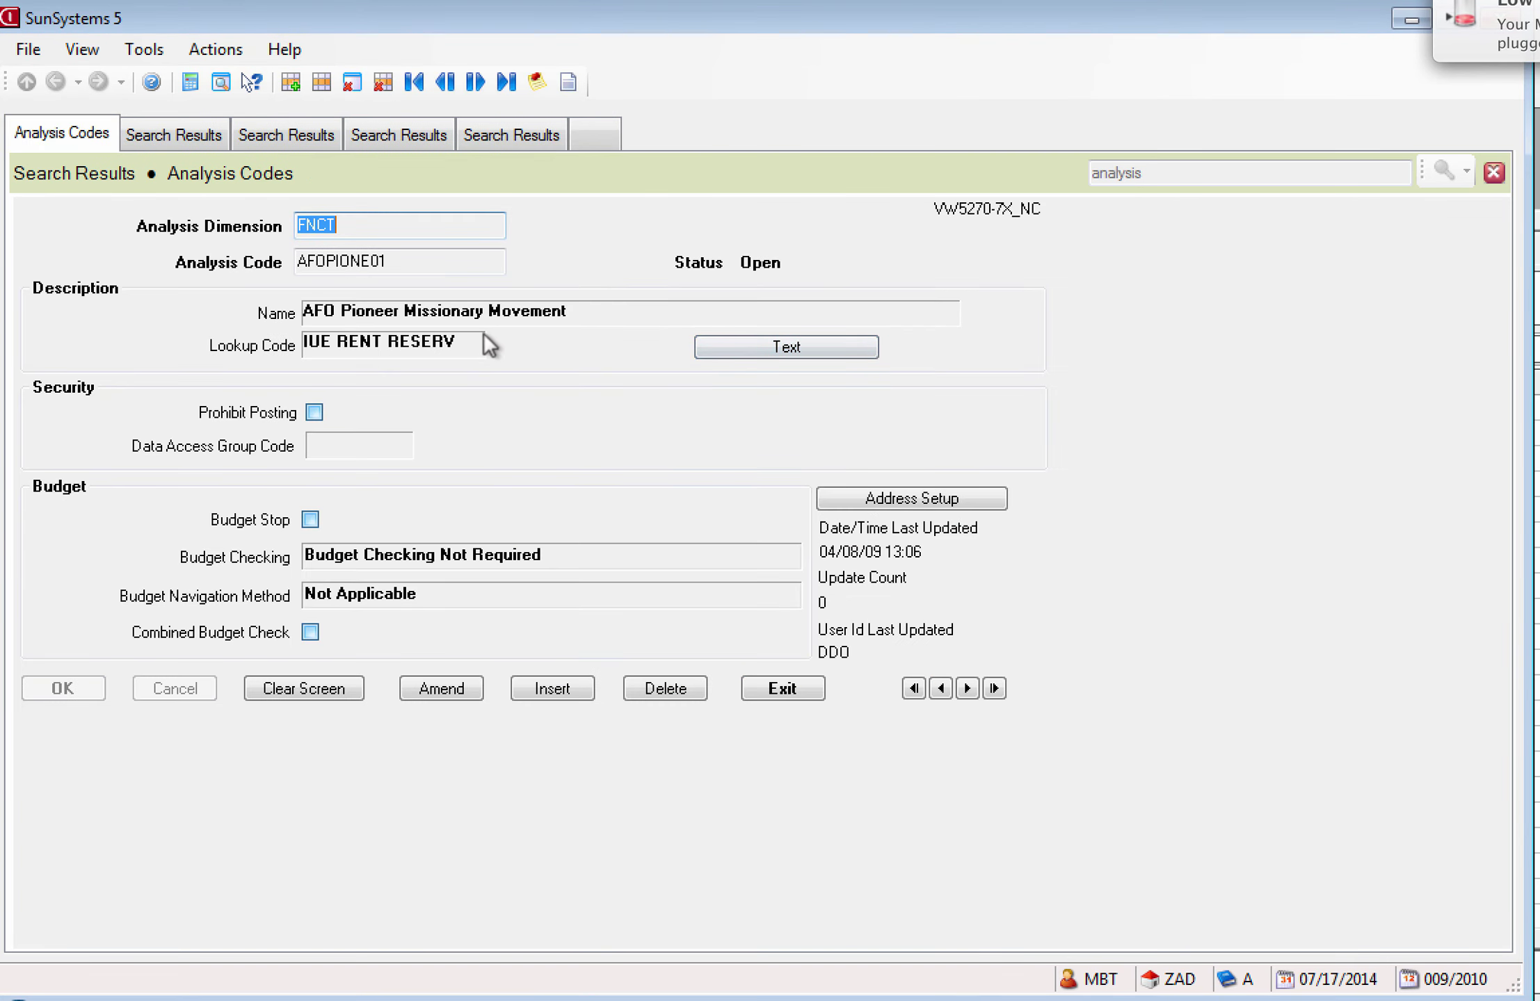
Review the attached texts of analysis codes AFOPIONE01 and AFOMINIS01 from their records, closing each text form after viewing
{"action": "left_click", "coordinate": [750, 346]}
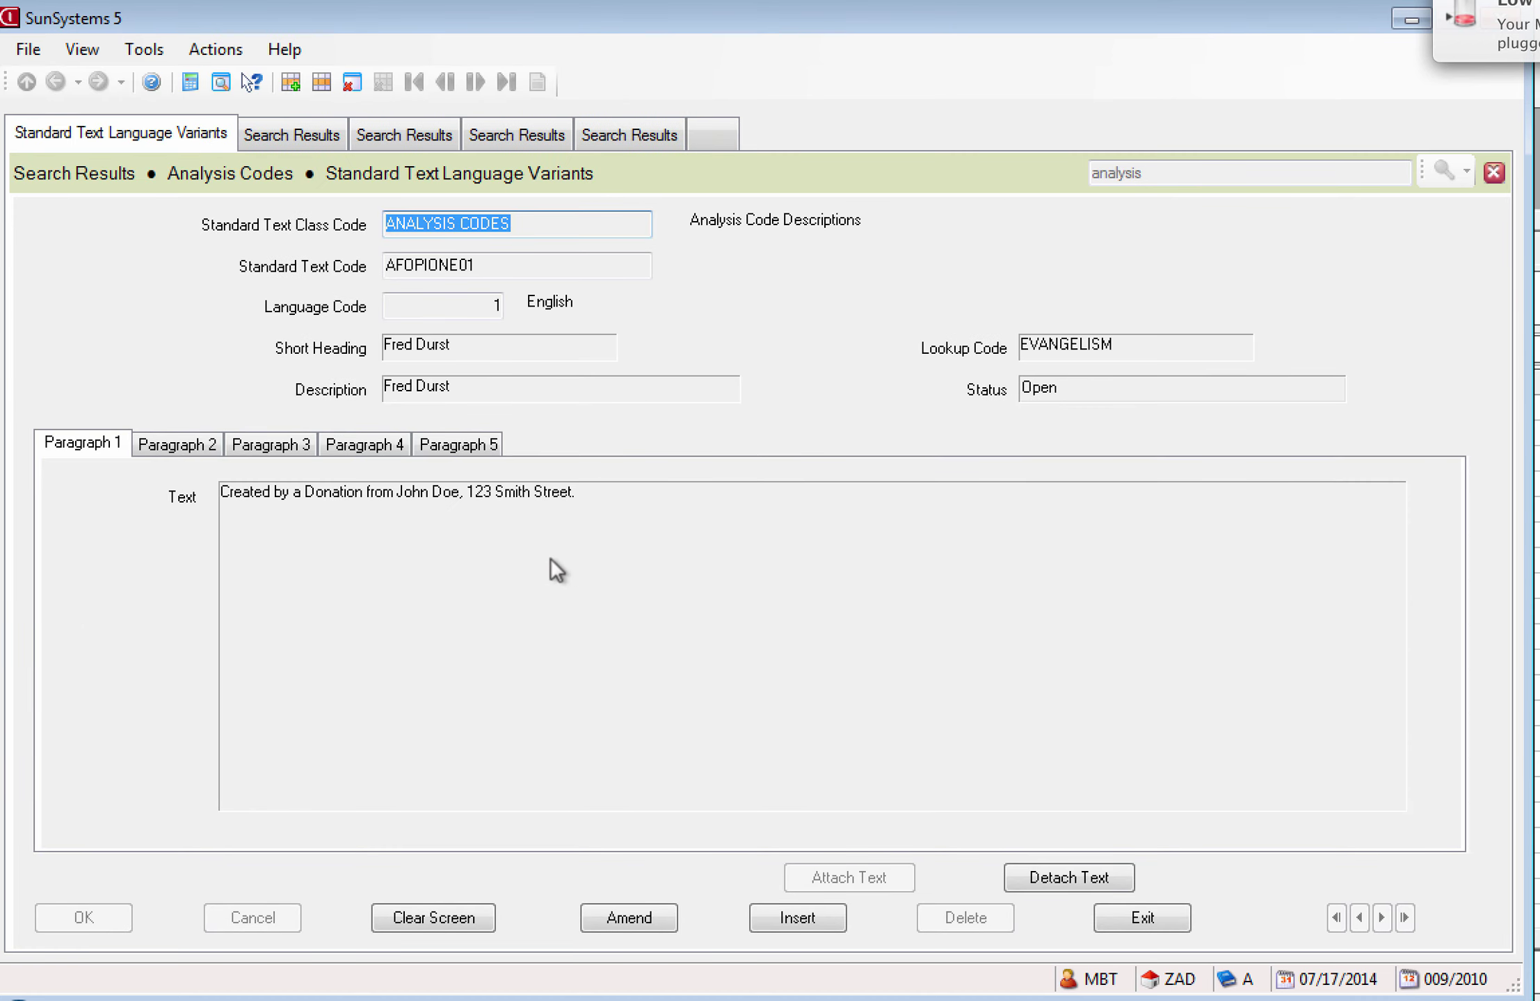
{"action": "left_click", "coordinate": [1142, 918]}
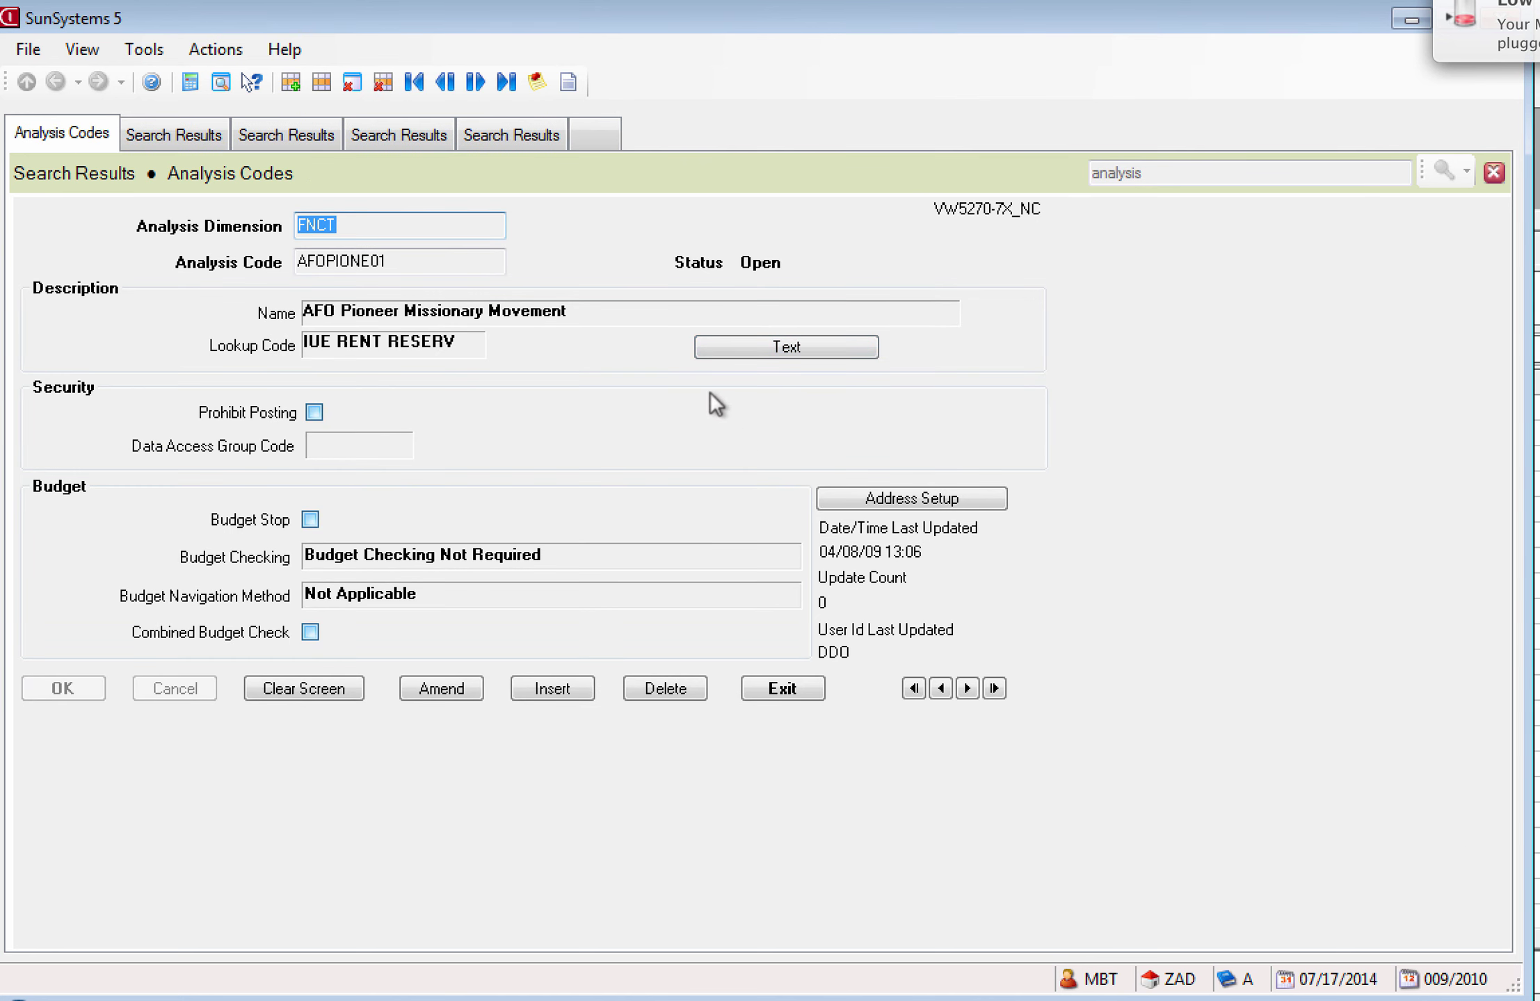
{"action": "left_click", "coordinate": [941, 688]}
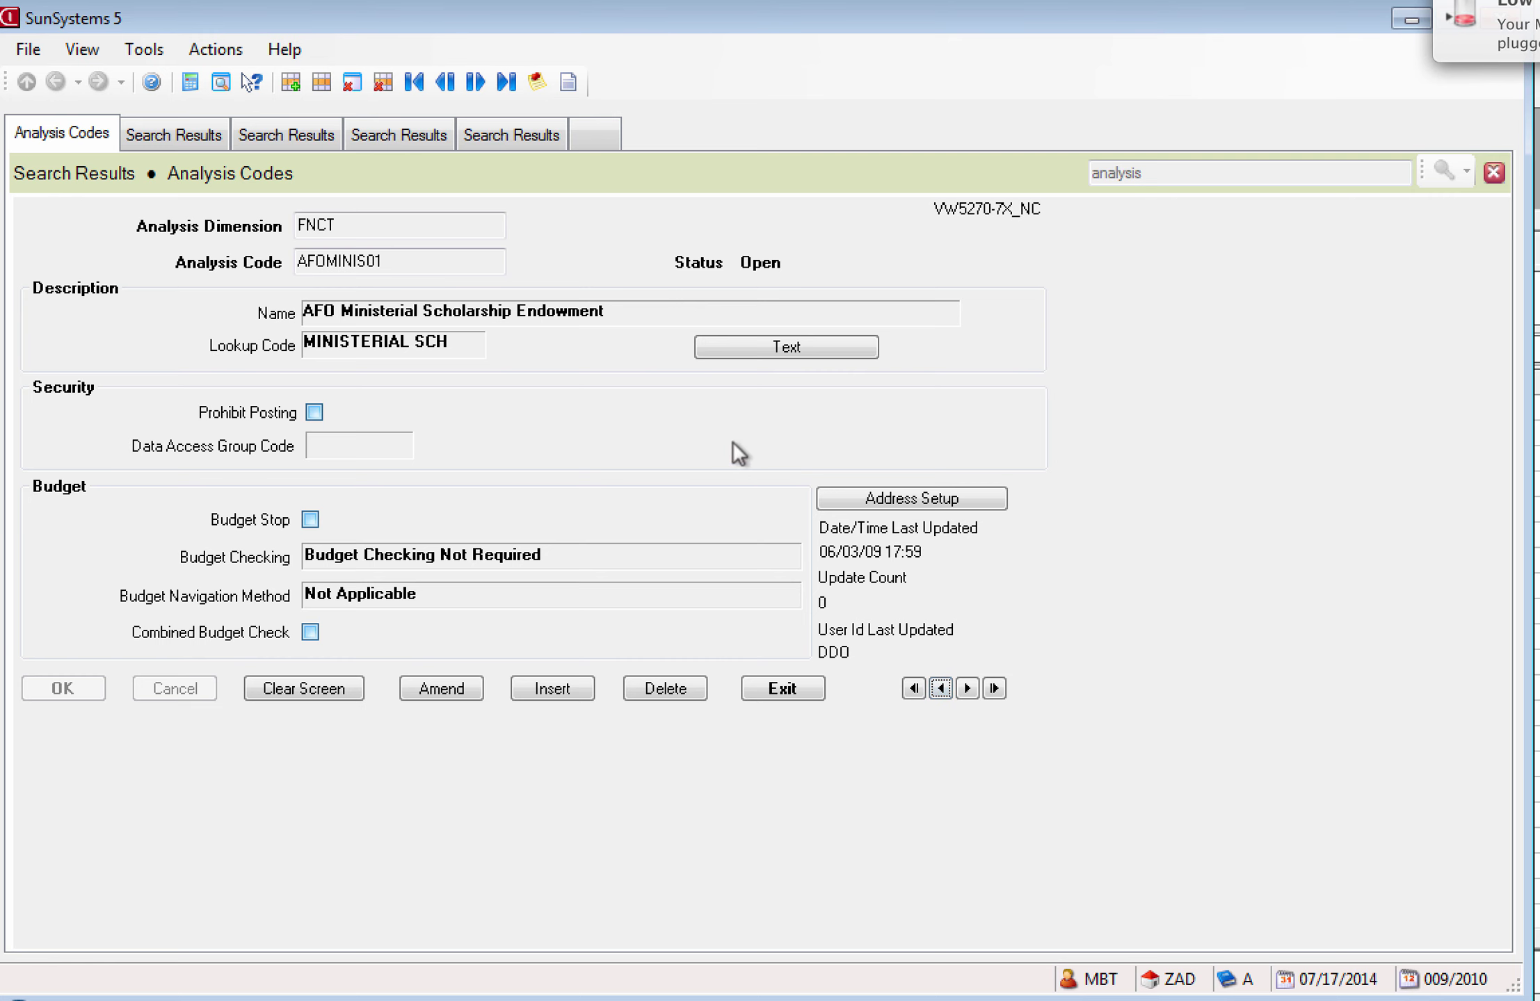
{"action": "left_click", "coordinate": [772, 350]}
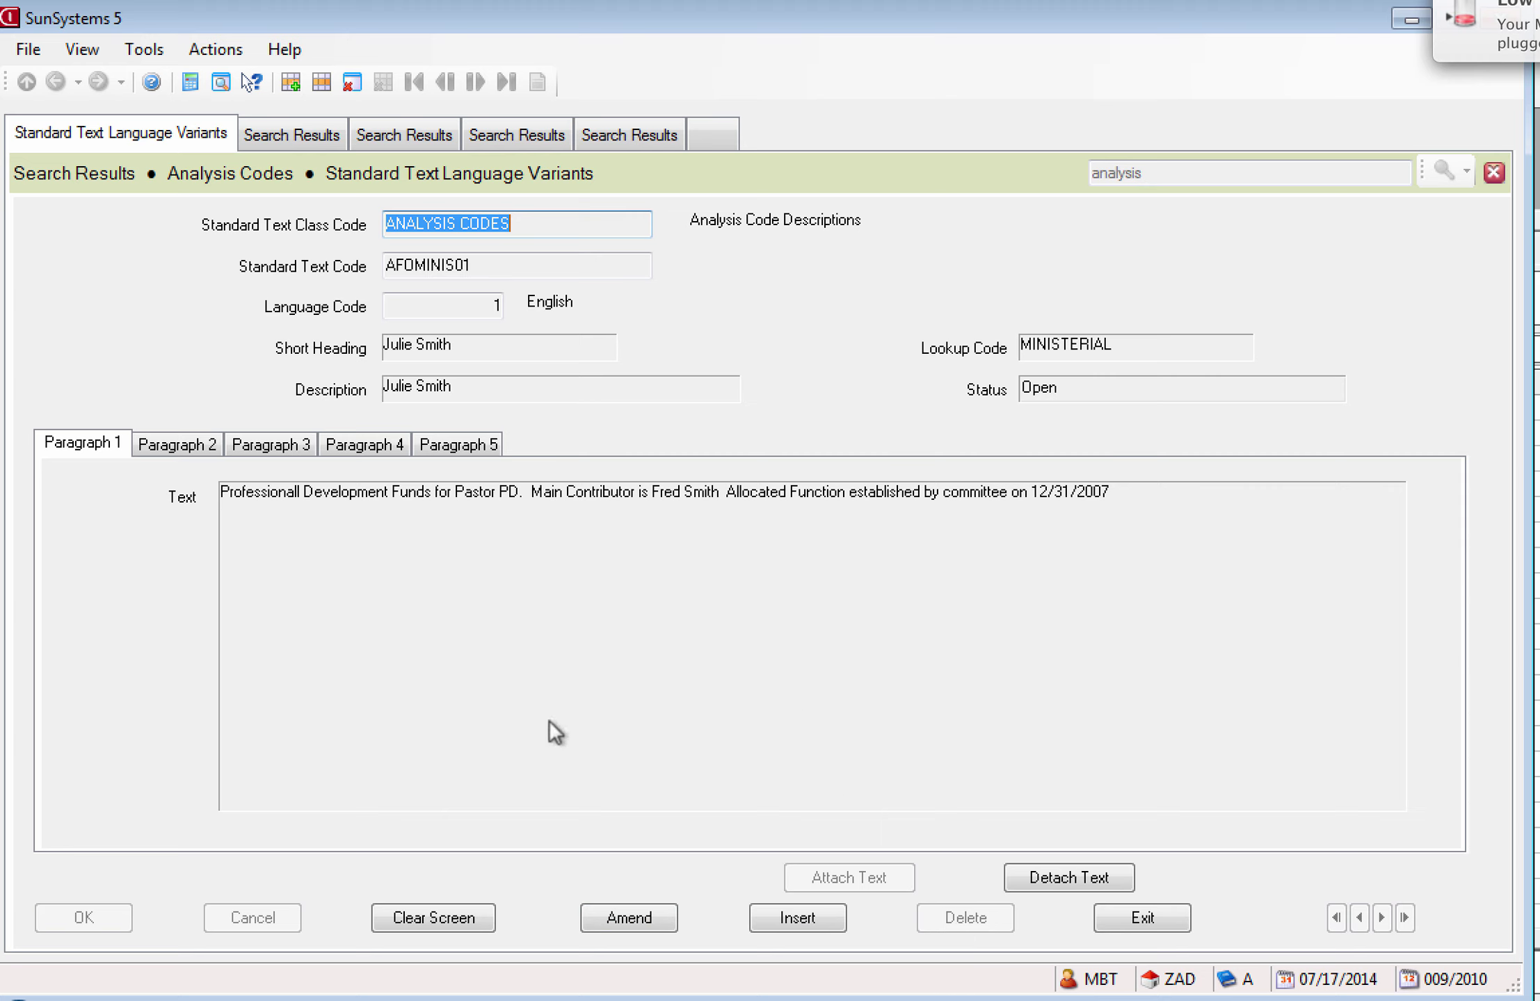
{"action": "left_click", "coordinate": [1121, 909]}
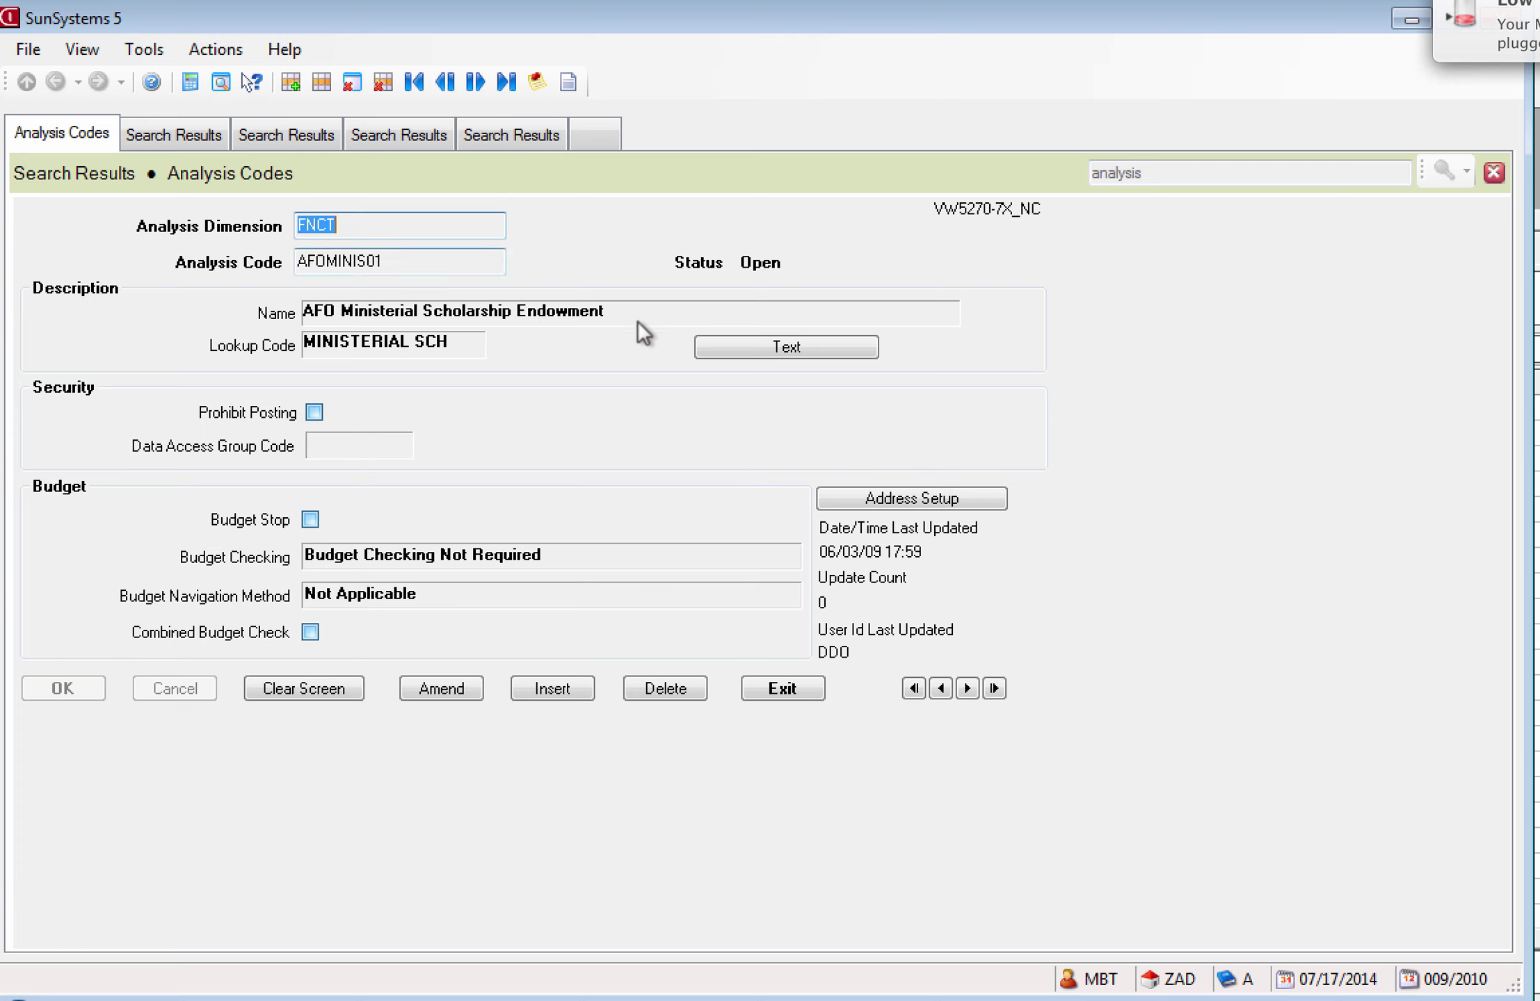
Close Analysis Codes, search the available functions for "stan", and open Standard Text Language Variants
{"action": "left_click", "coordinate": [1493, 171]}
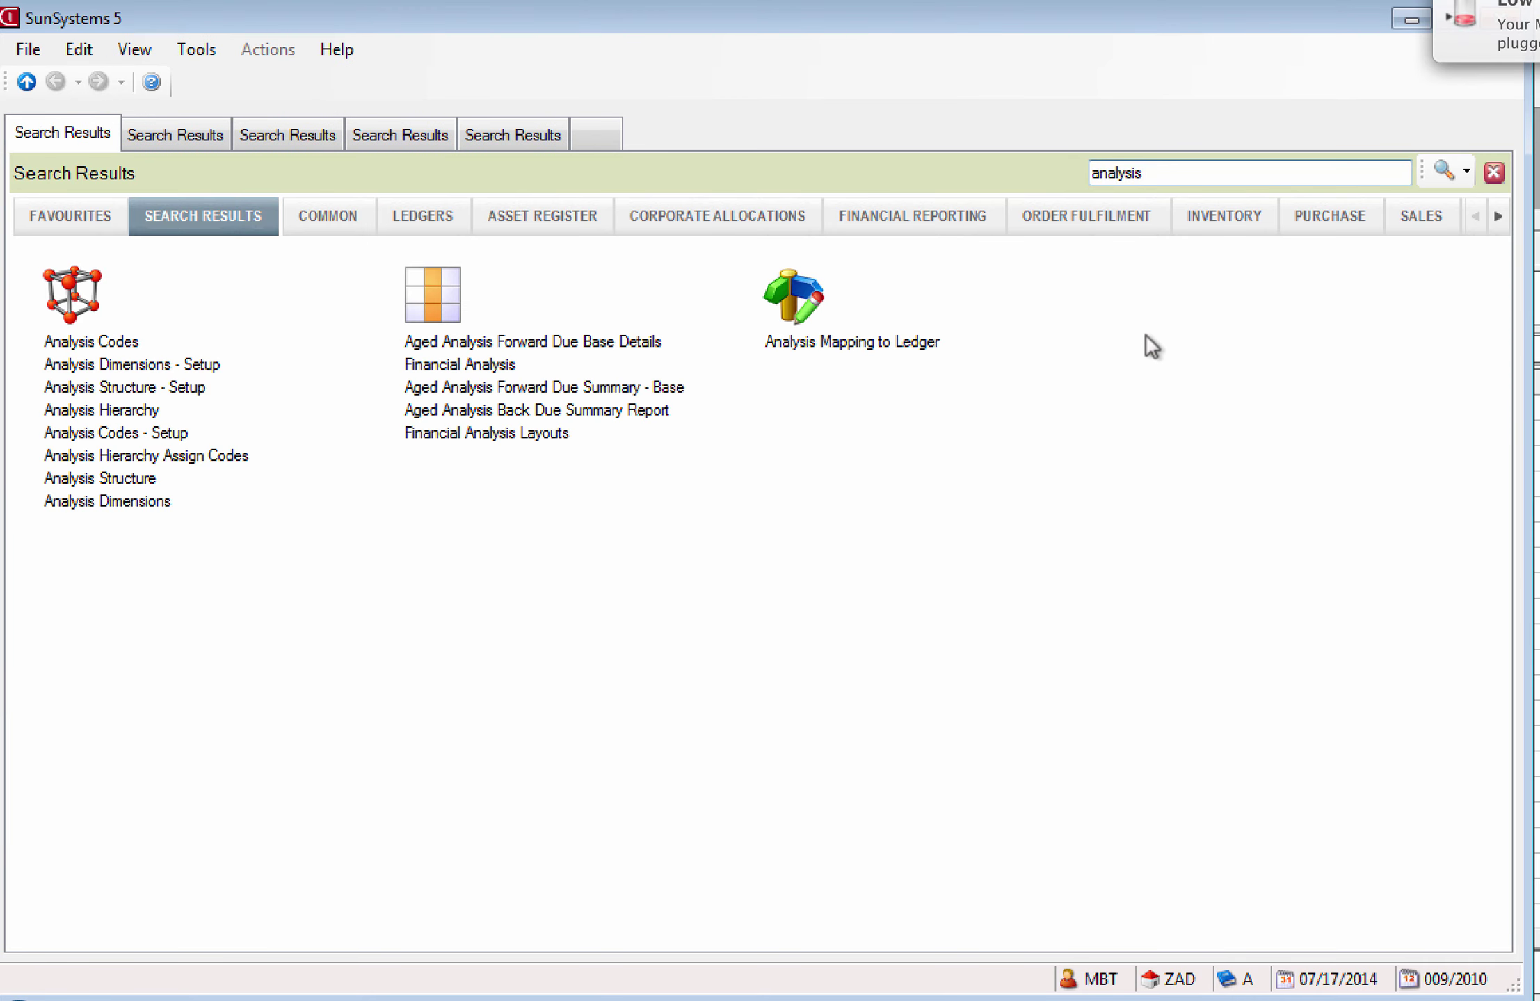
{"action": "key", "text": "BackSpace"}
{"action": "key", "text": "BackSpace"}
{"action": "key", "text": "BackSpace"}
{"action": "key", "text": "BackSpace"}
{"action": "key", "text": "BackSpace"}
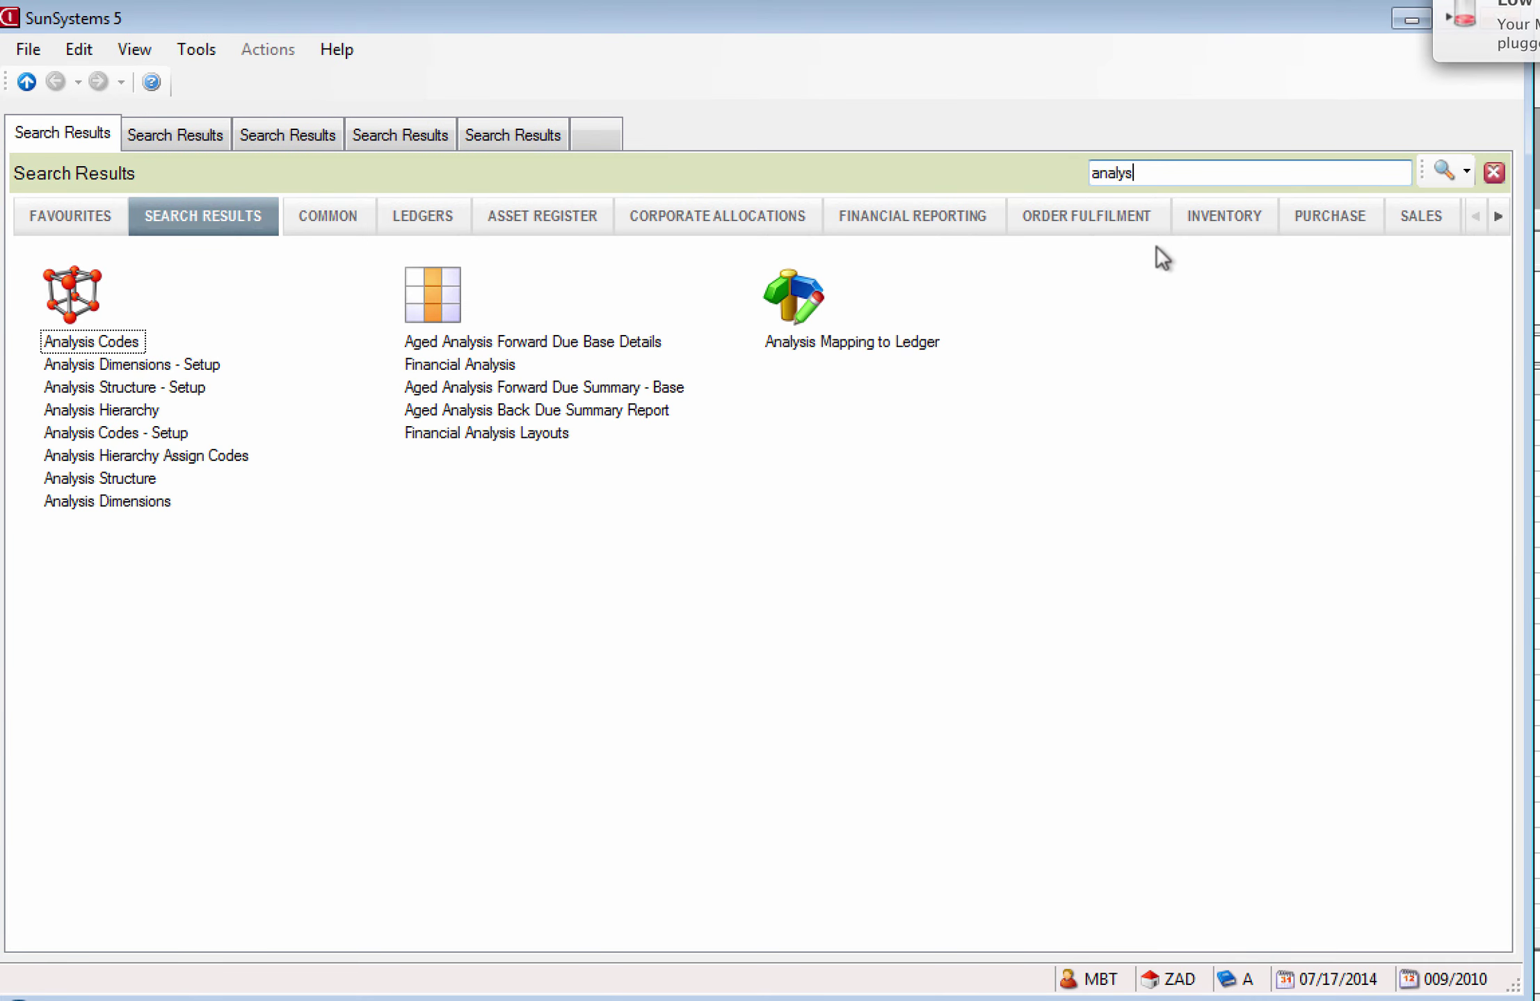
{"action": "key", "text": "BackSpace"}
{"action": "key", "text": "BackSpace"}
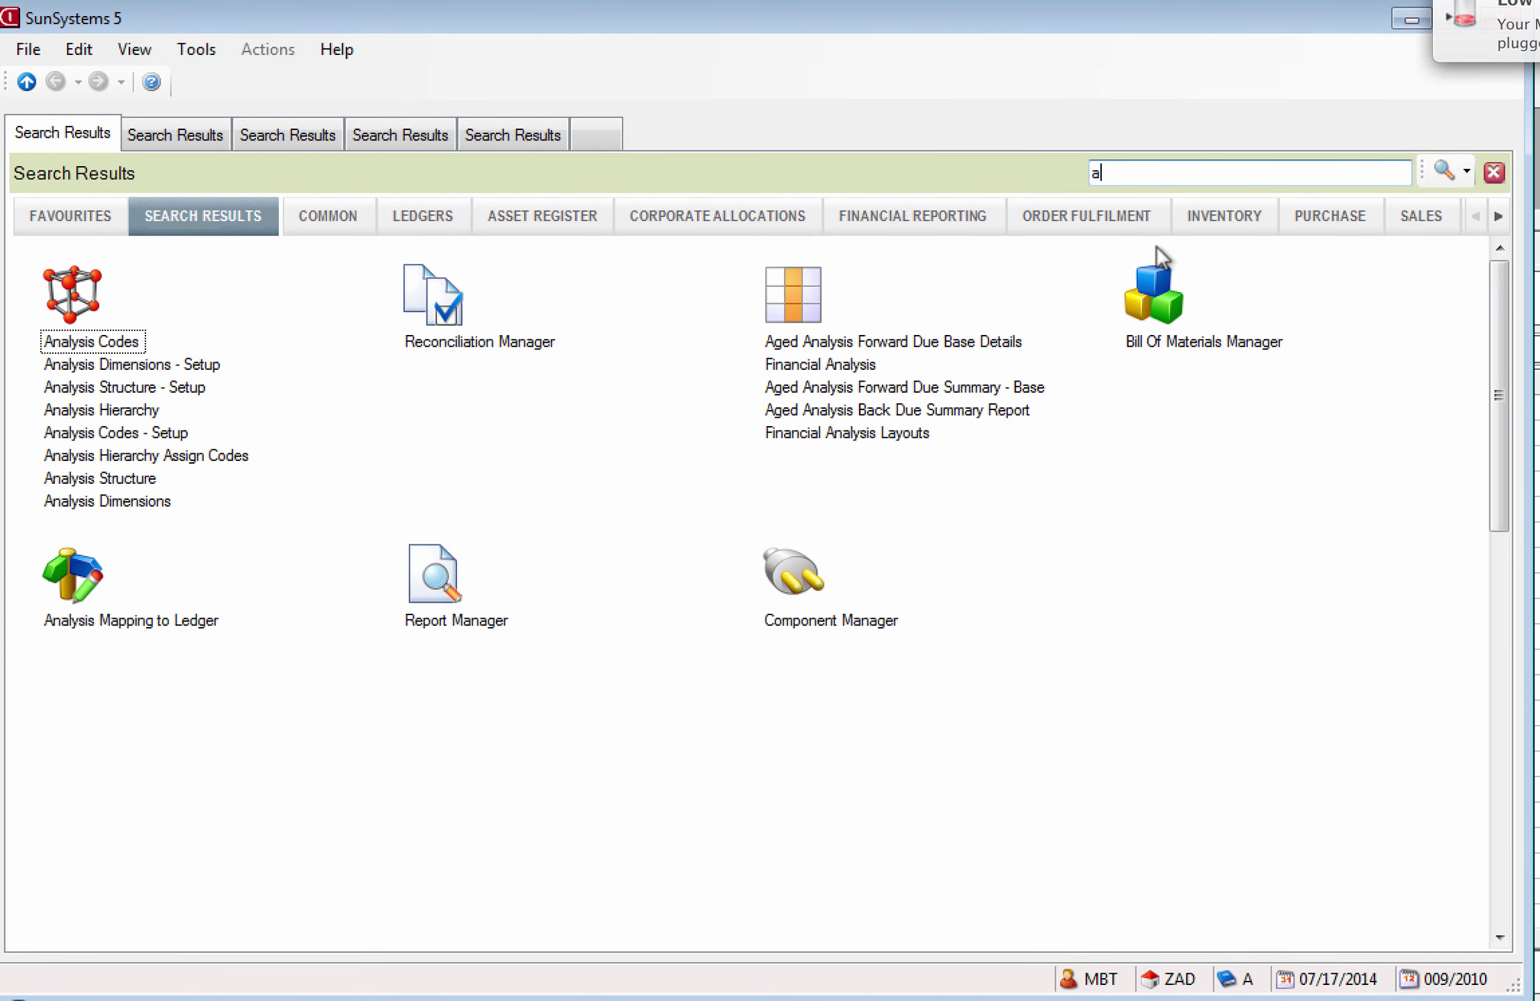
{"action": "key", "text": "BackSpace"}
{"action": "type", "text": "s"}
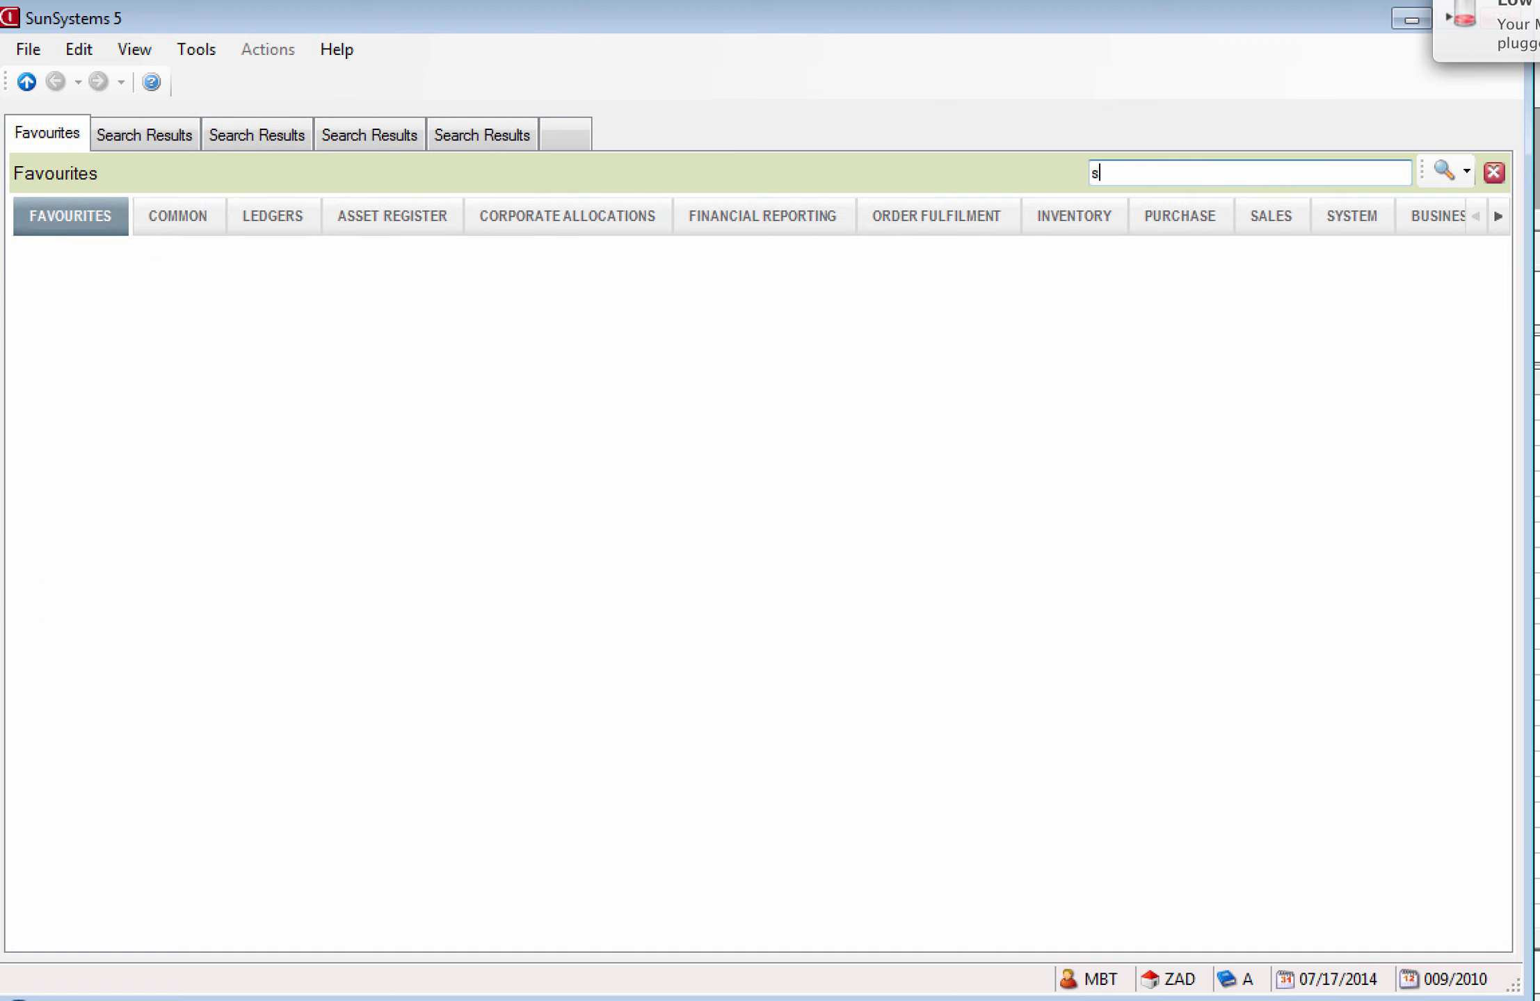
{"action": "type", "text": "t"}
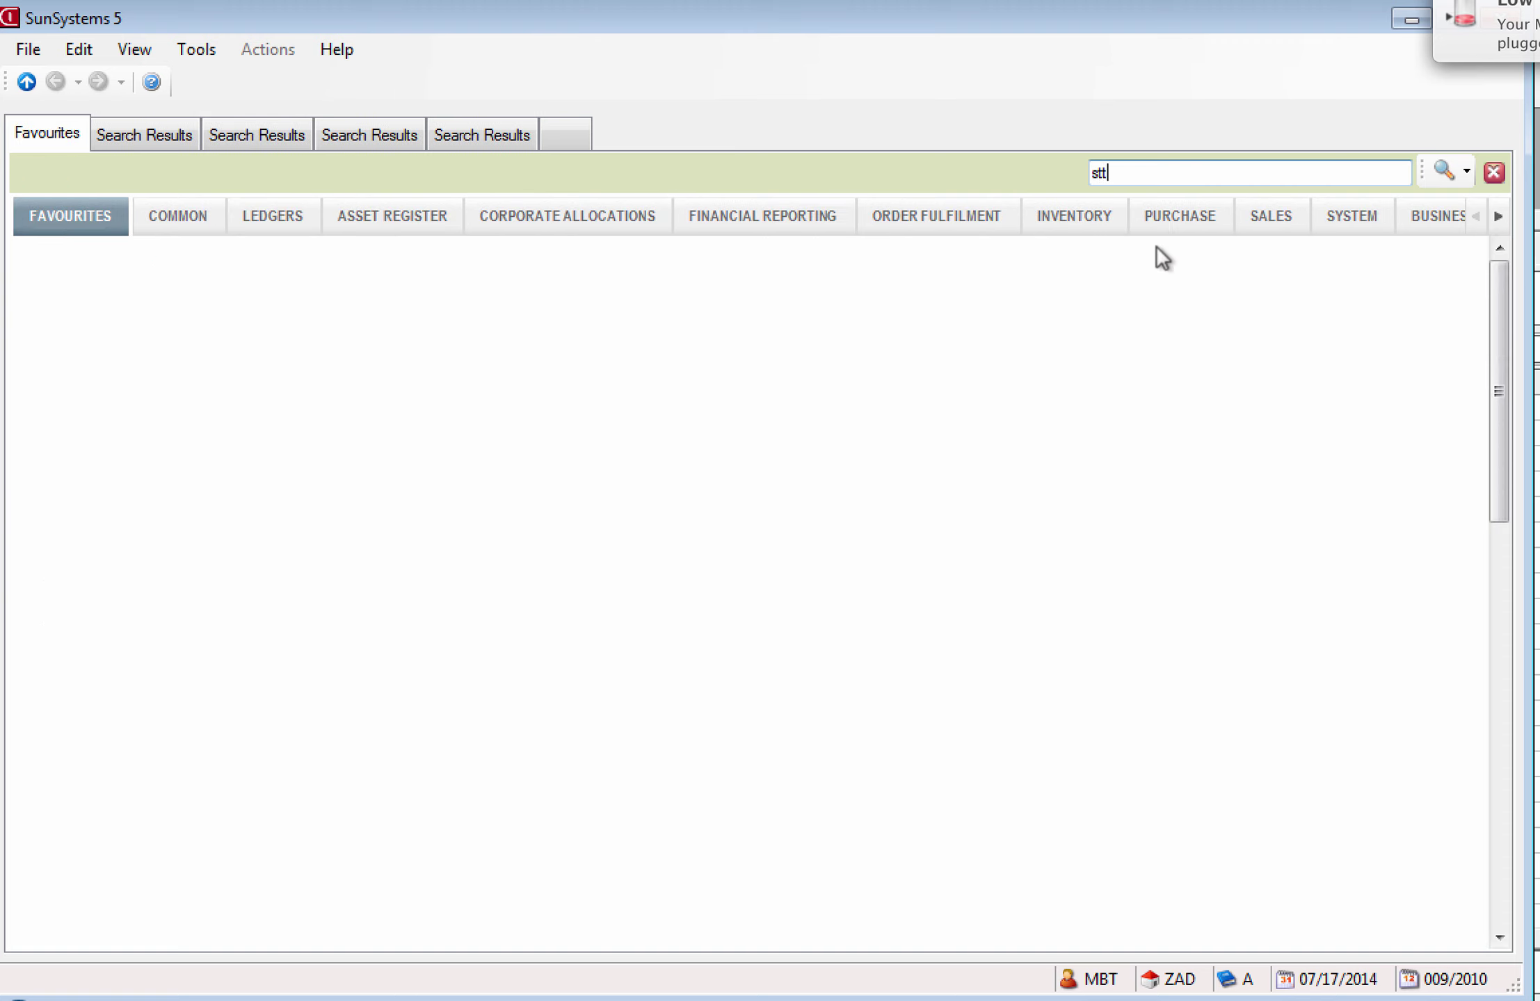
{"action": "type", "text": "an"}
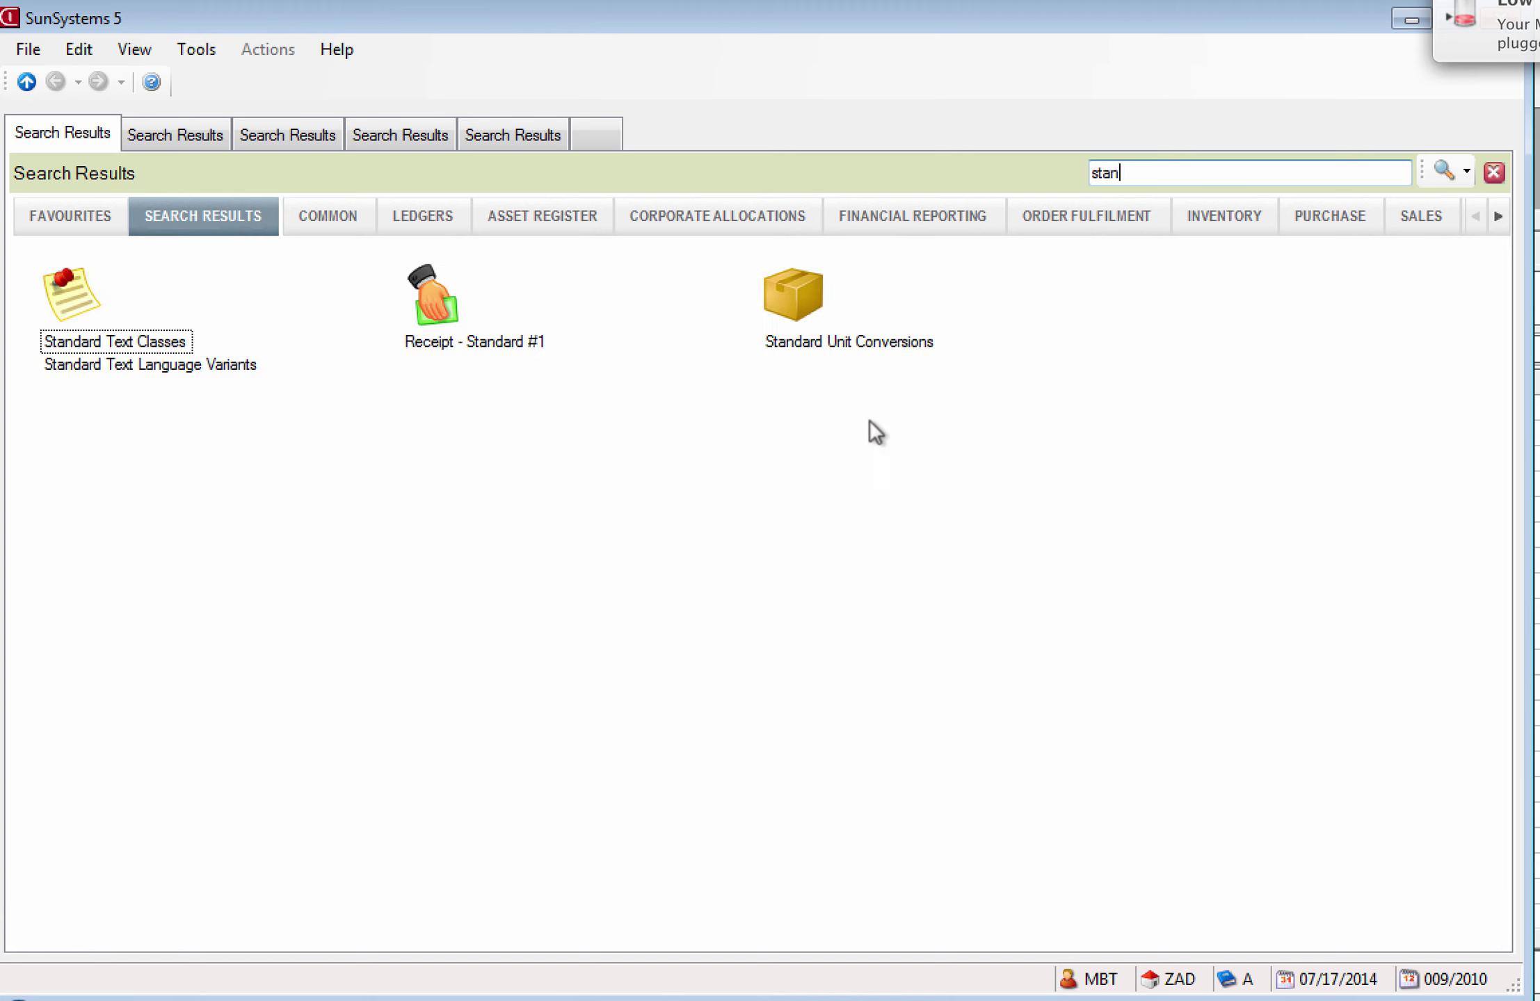
{"action": "mouse_move", "coordinate": [125, 381]}
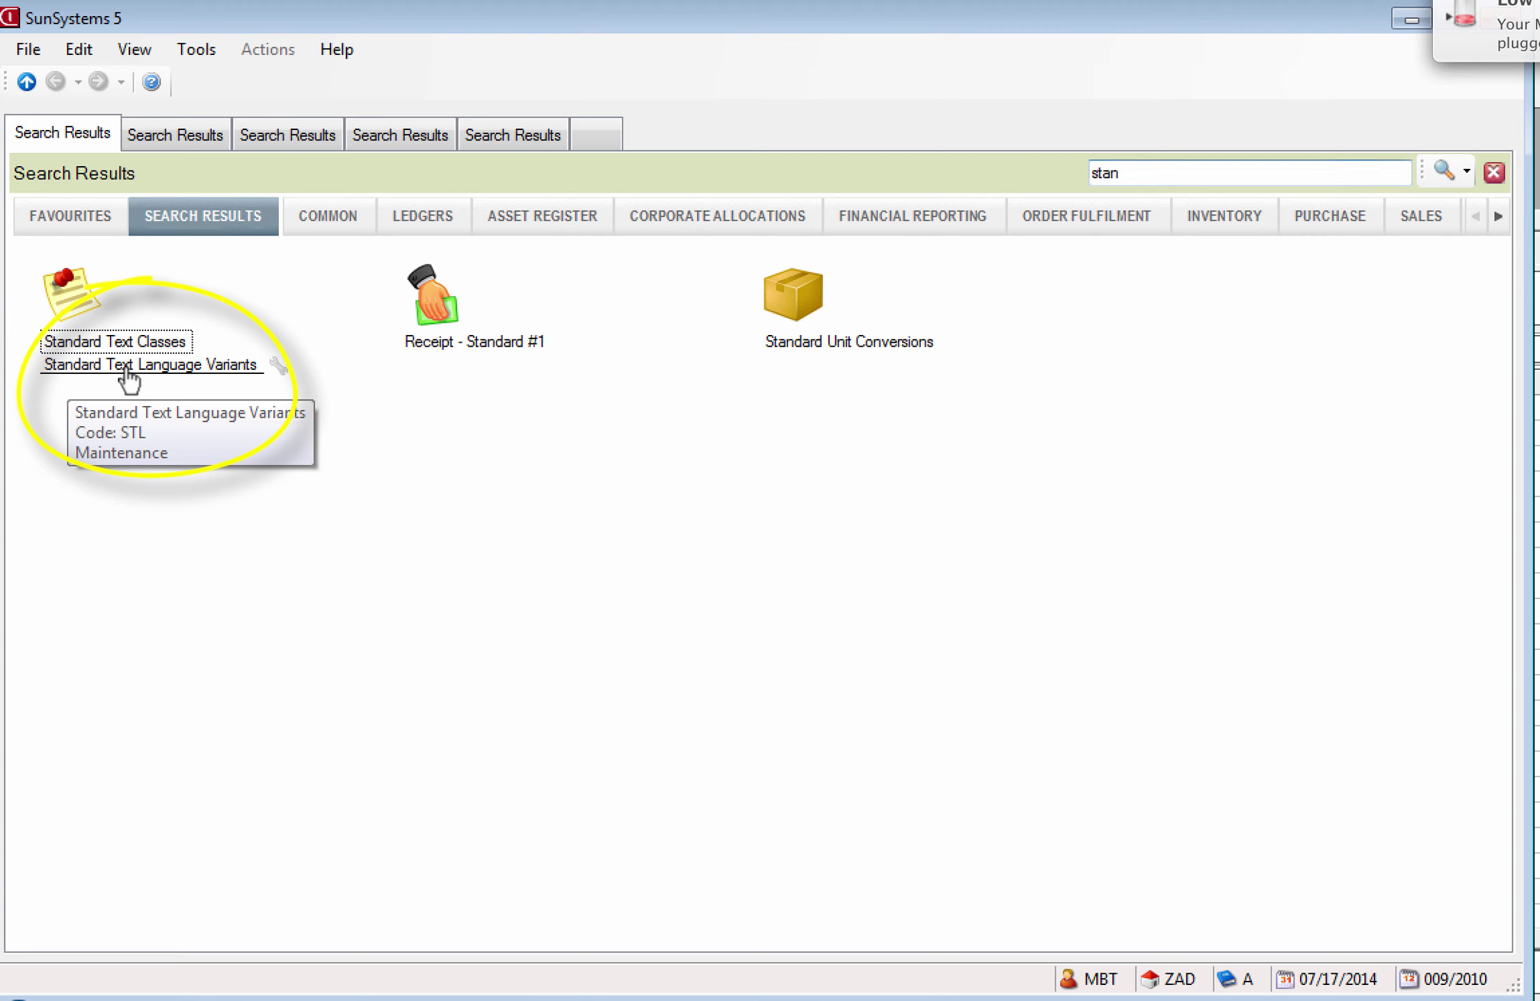
{"action": "left_click", "coordinate": [127, 367]}
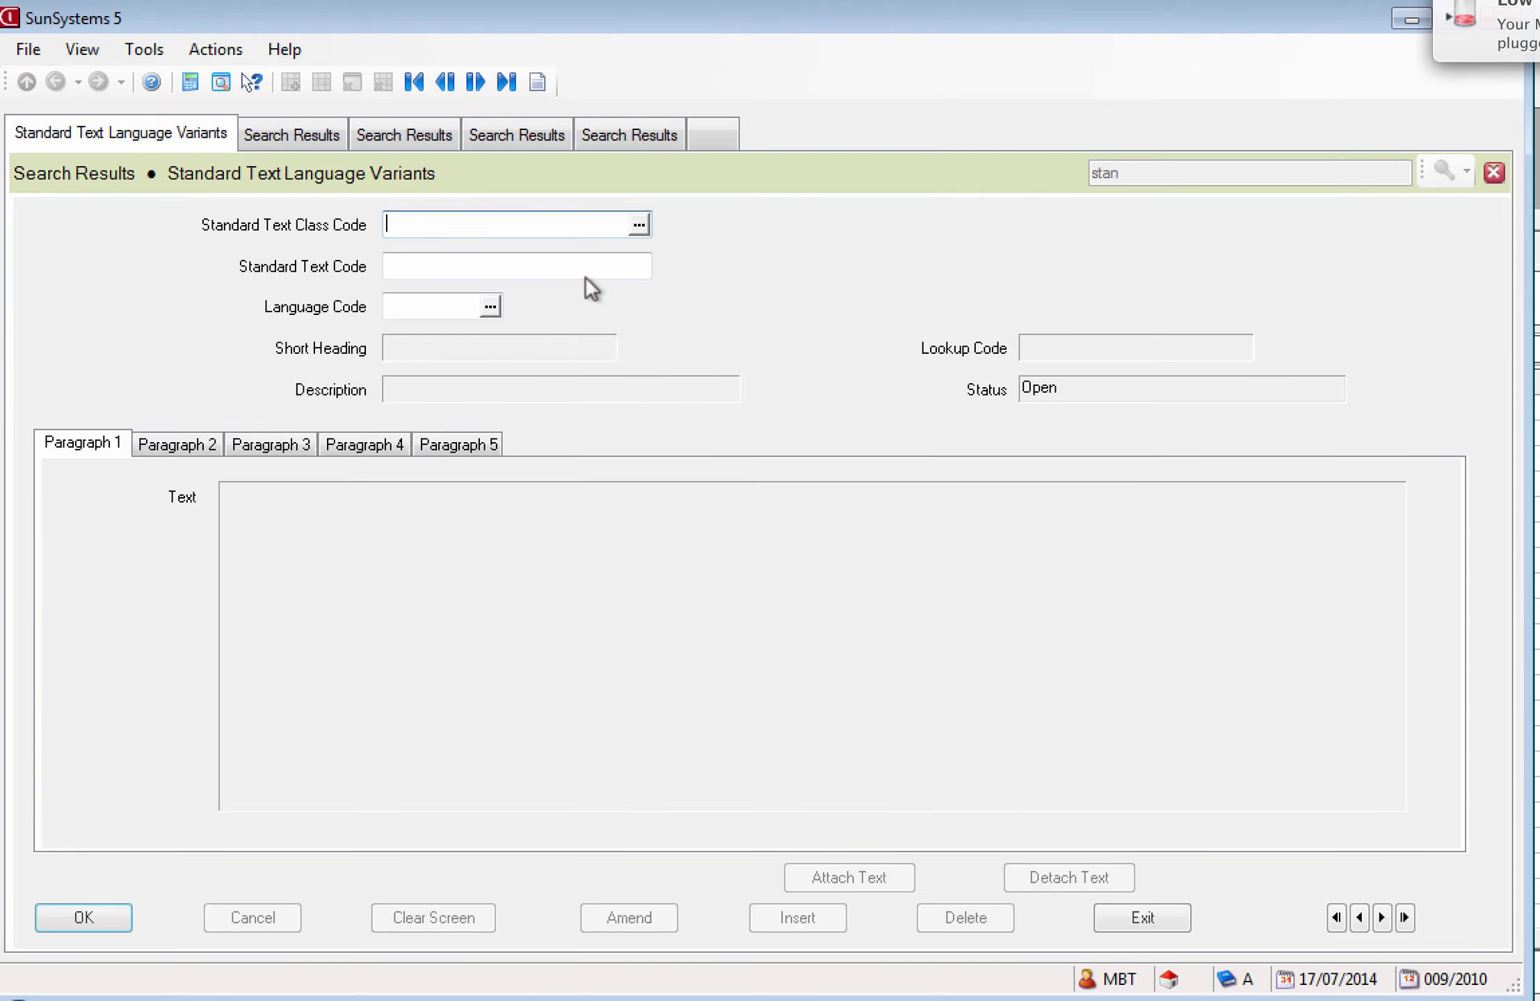
Look up the ANALYSIS CODES standard text class and pick standard text code AFOPIONE01 for the language variant
{"action": "left_click", "coordinate": [643, 222]}
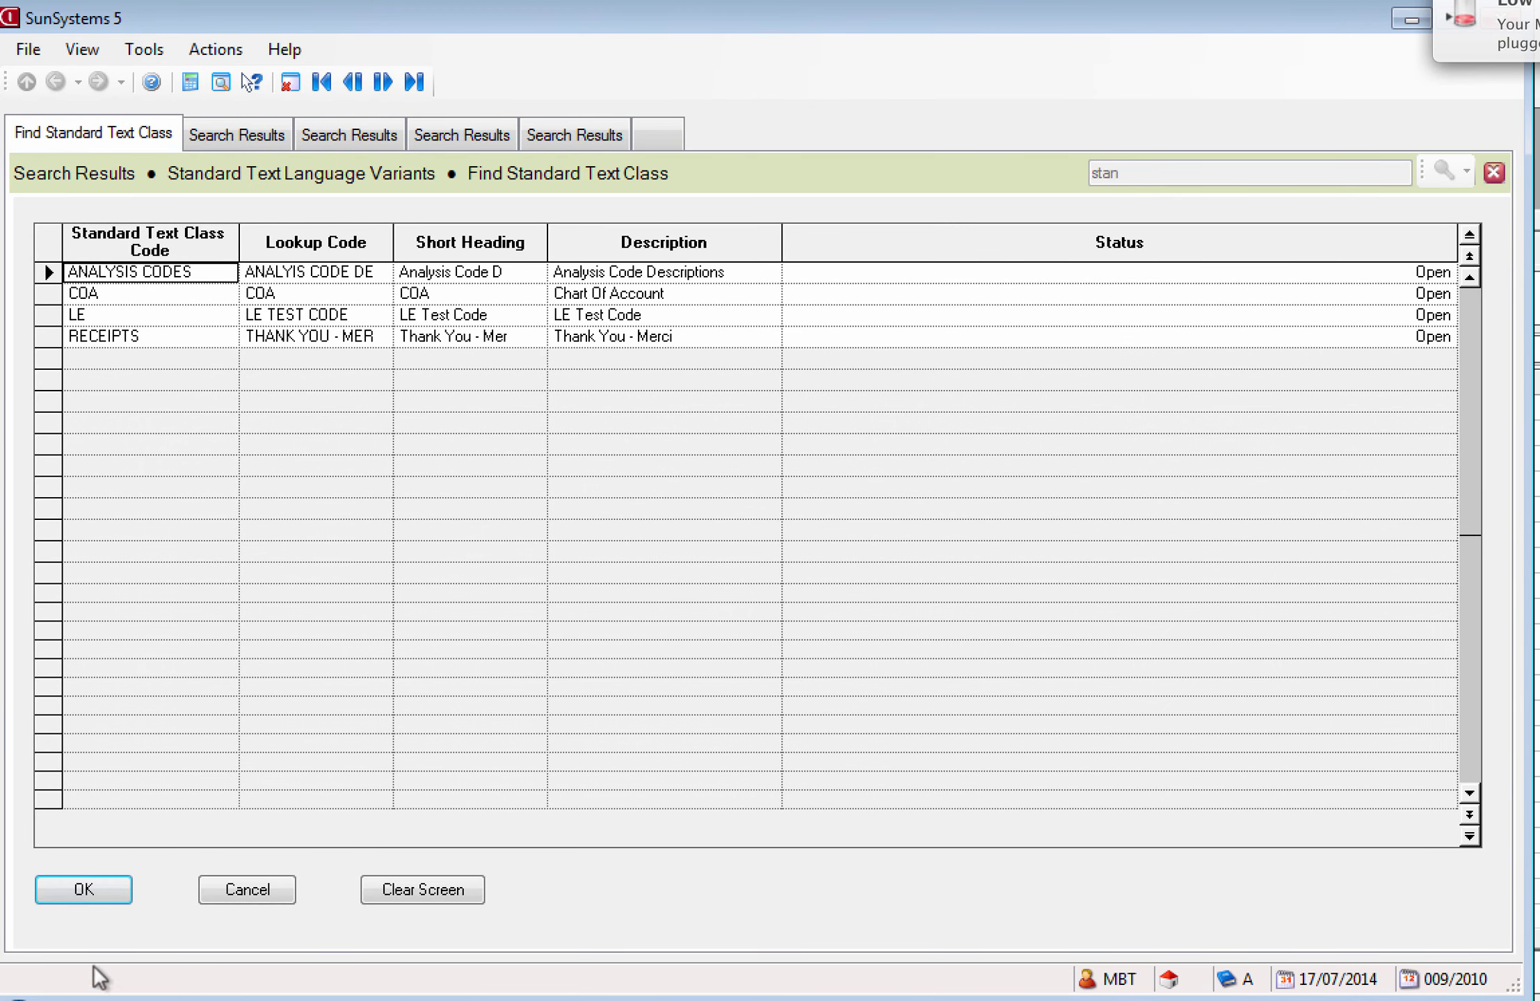
{"action": "left_click", "coordinate": [91, 884]}
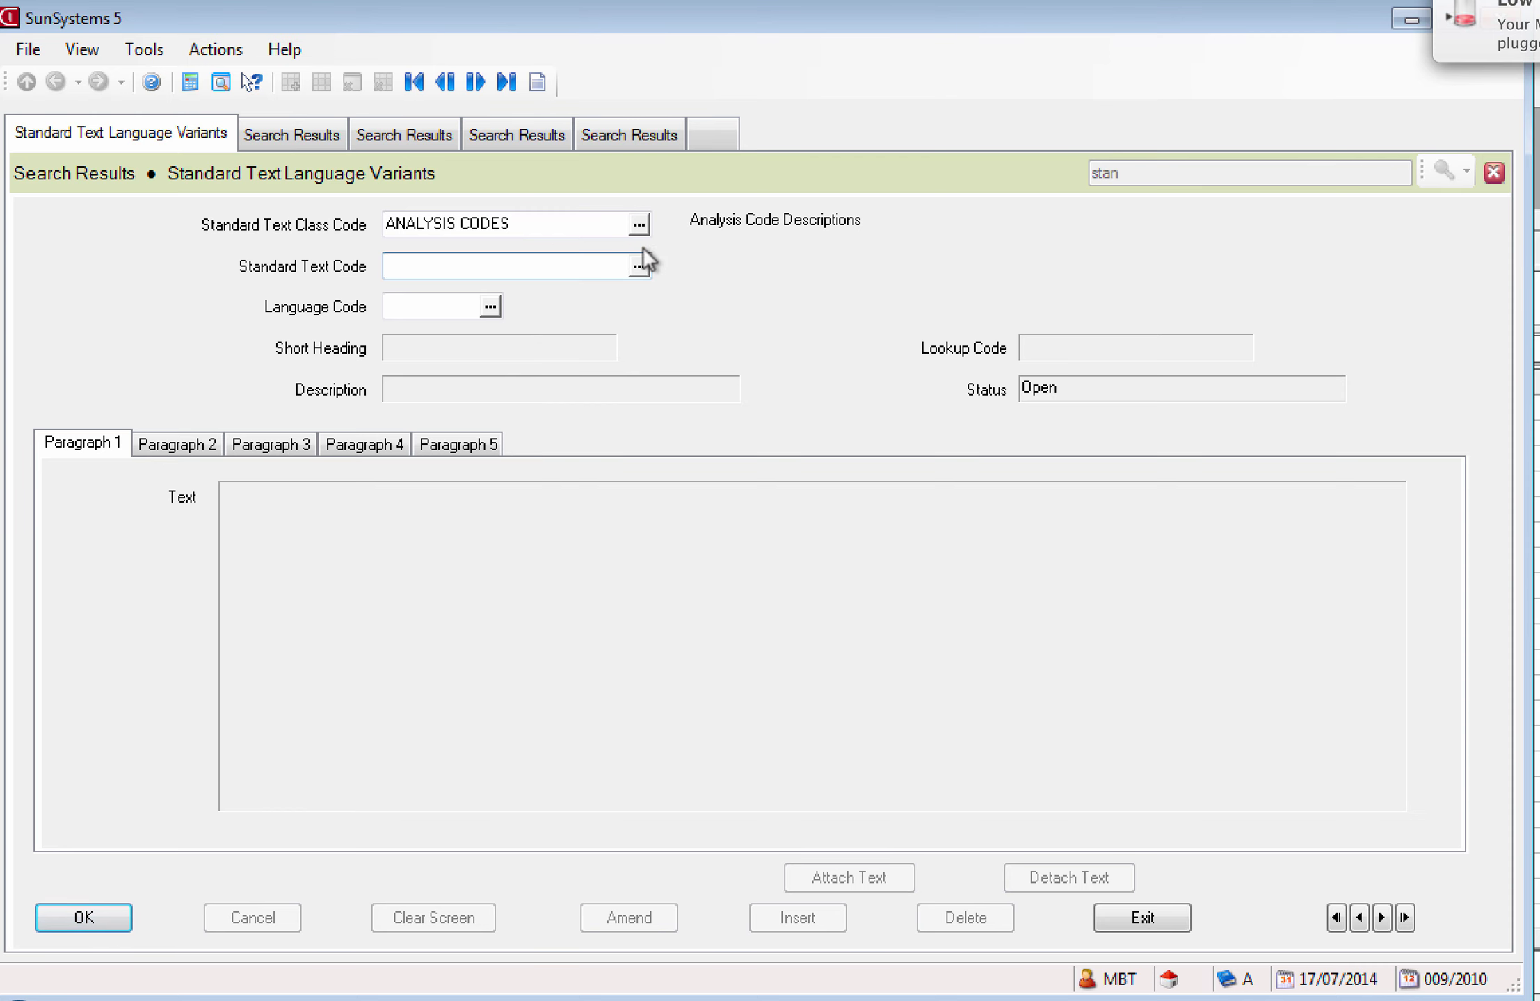
{"action": "left_click", "coordinate": [638, 266]}
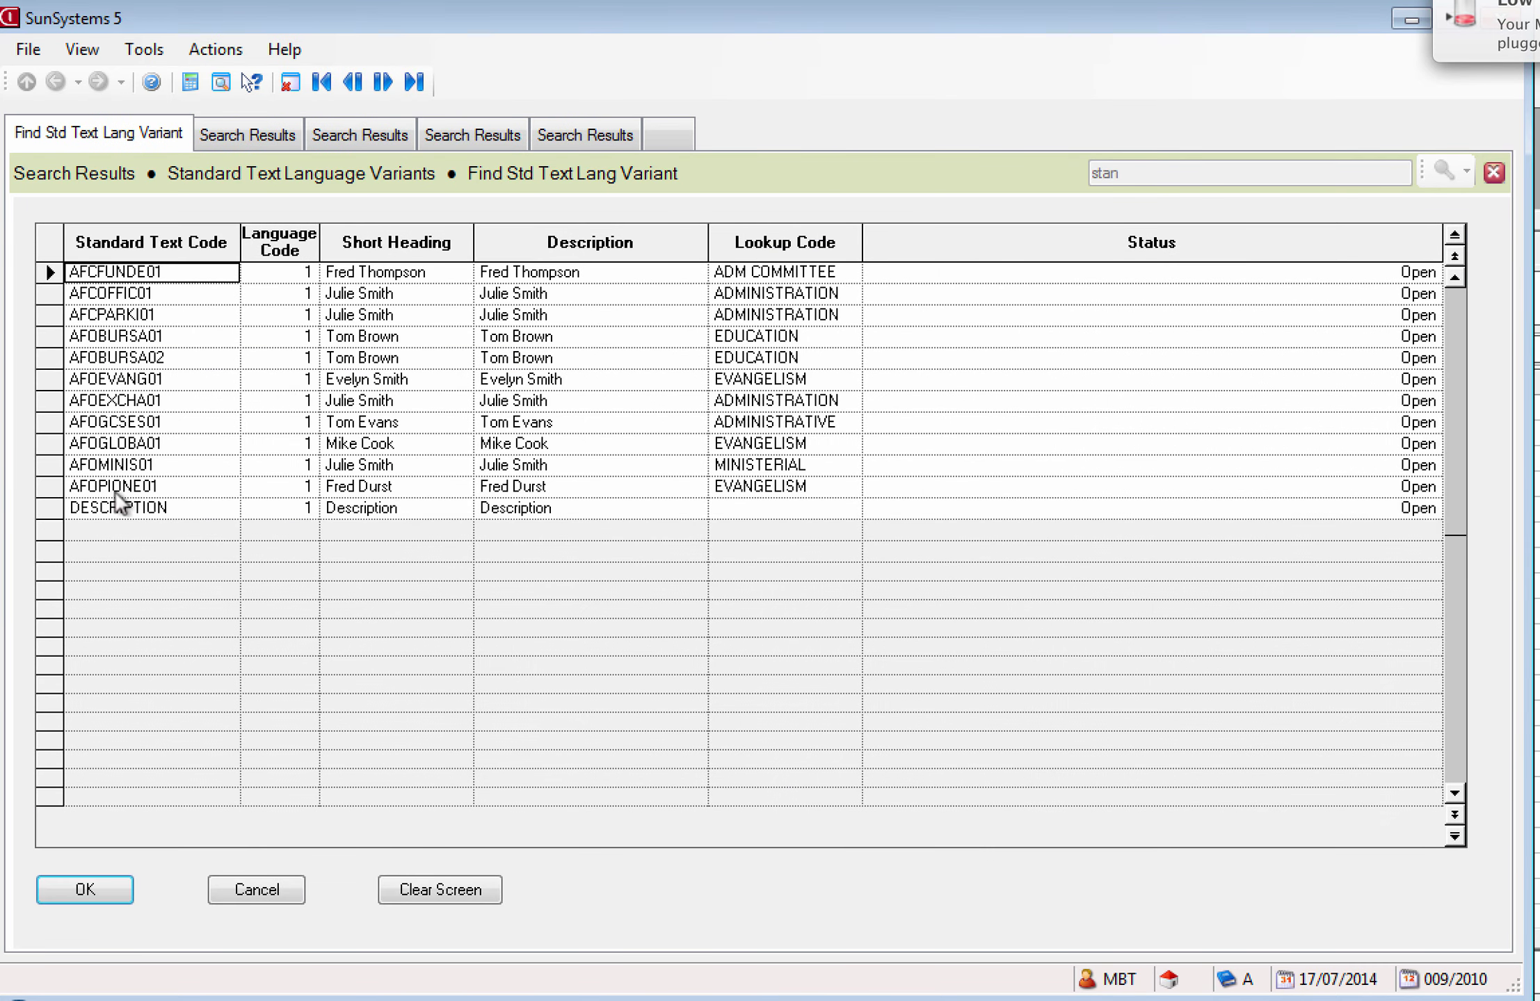
{"action": "left_click", "coordinate": [69, 488]}
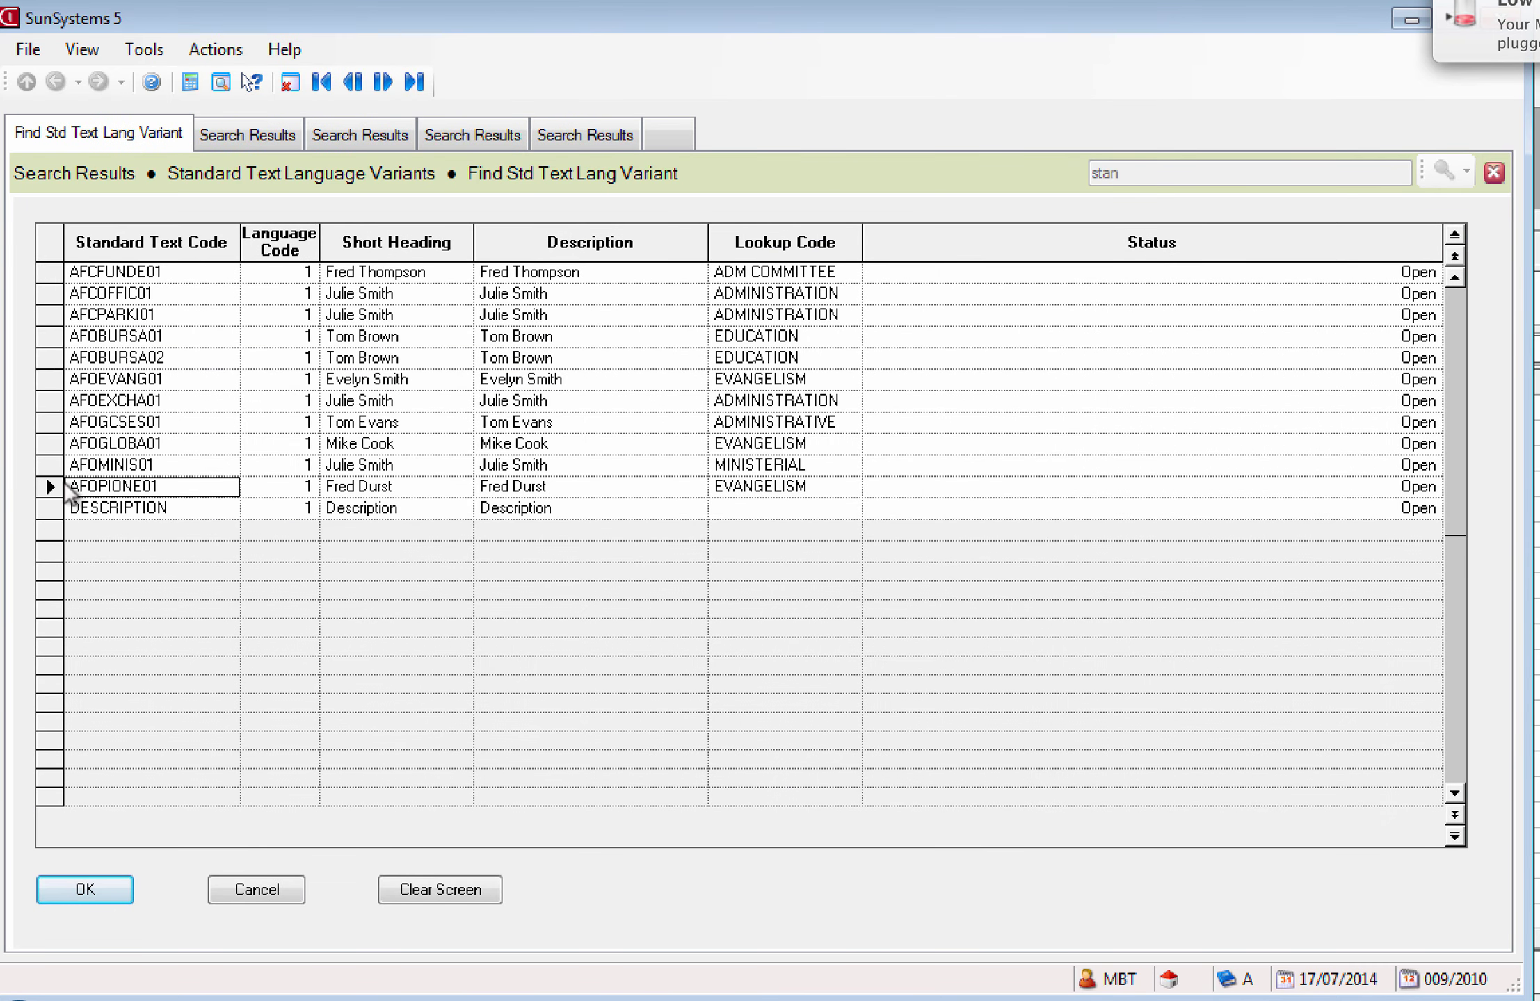
{"action": "left_click", "coordinate": [85, 891]}
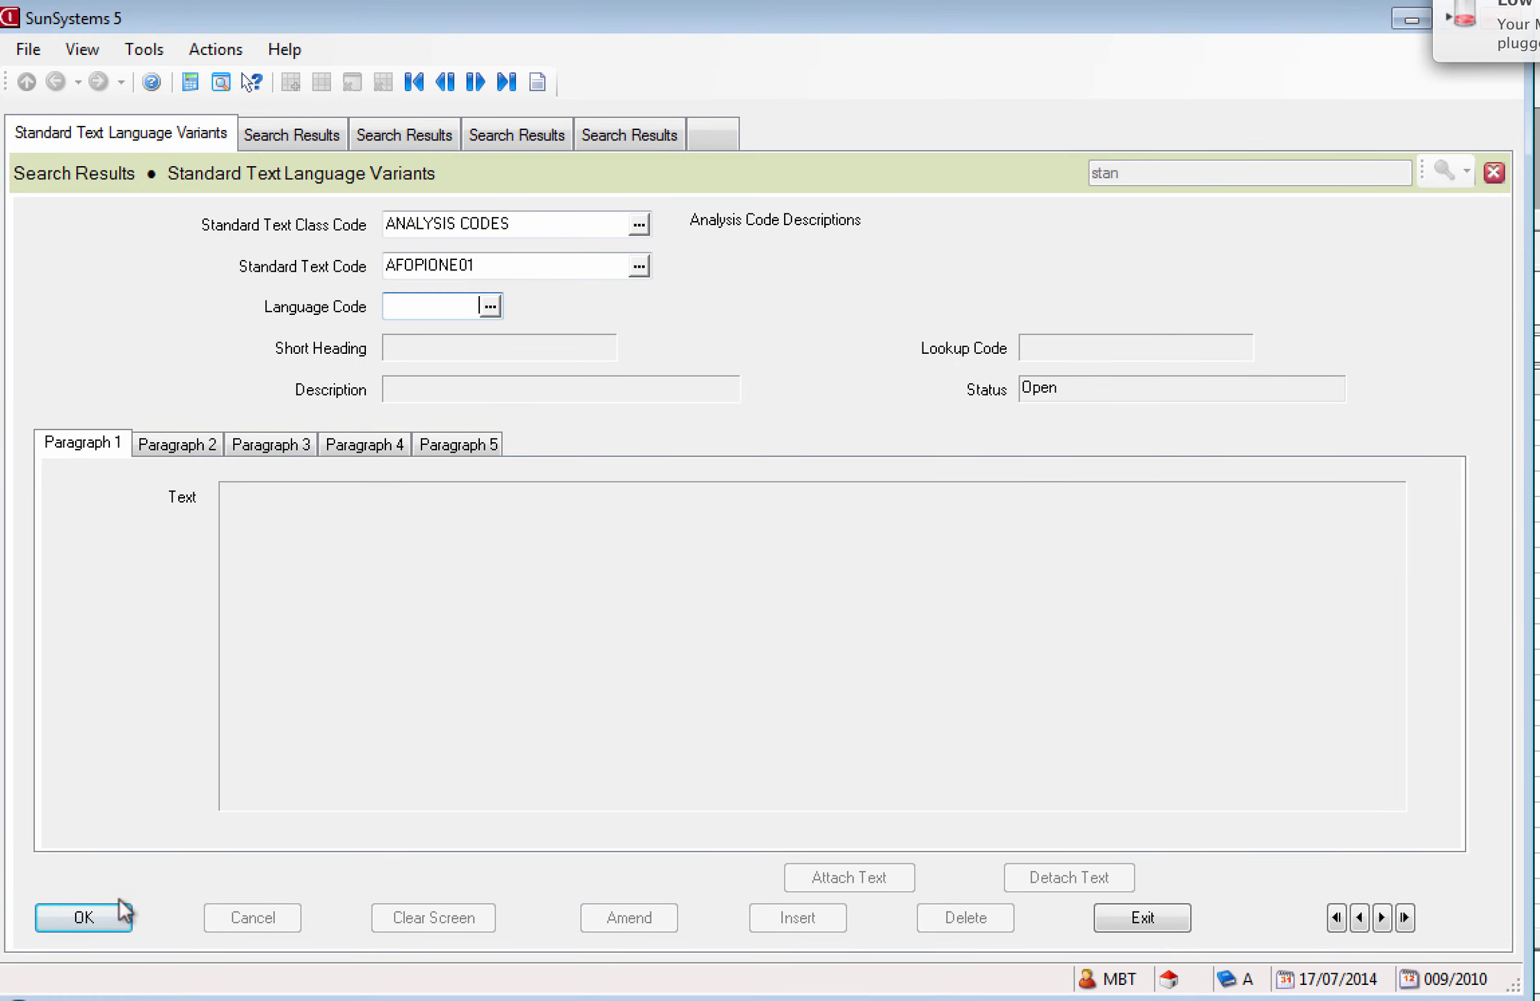
Set the language code to 1 (English) and retrieve the standard text language variant
{"action": "left_click", "coordinate": [100, 917]}
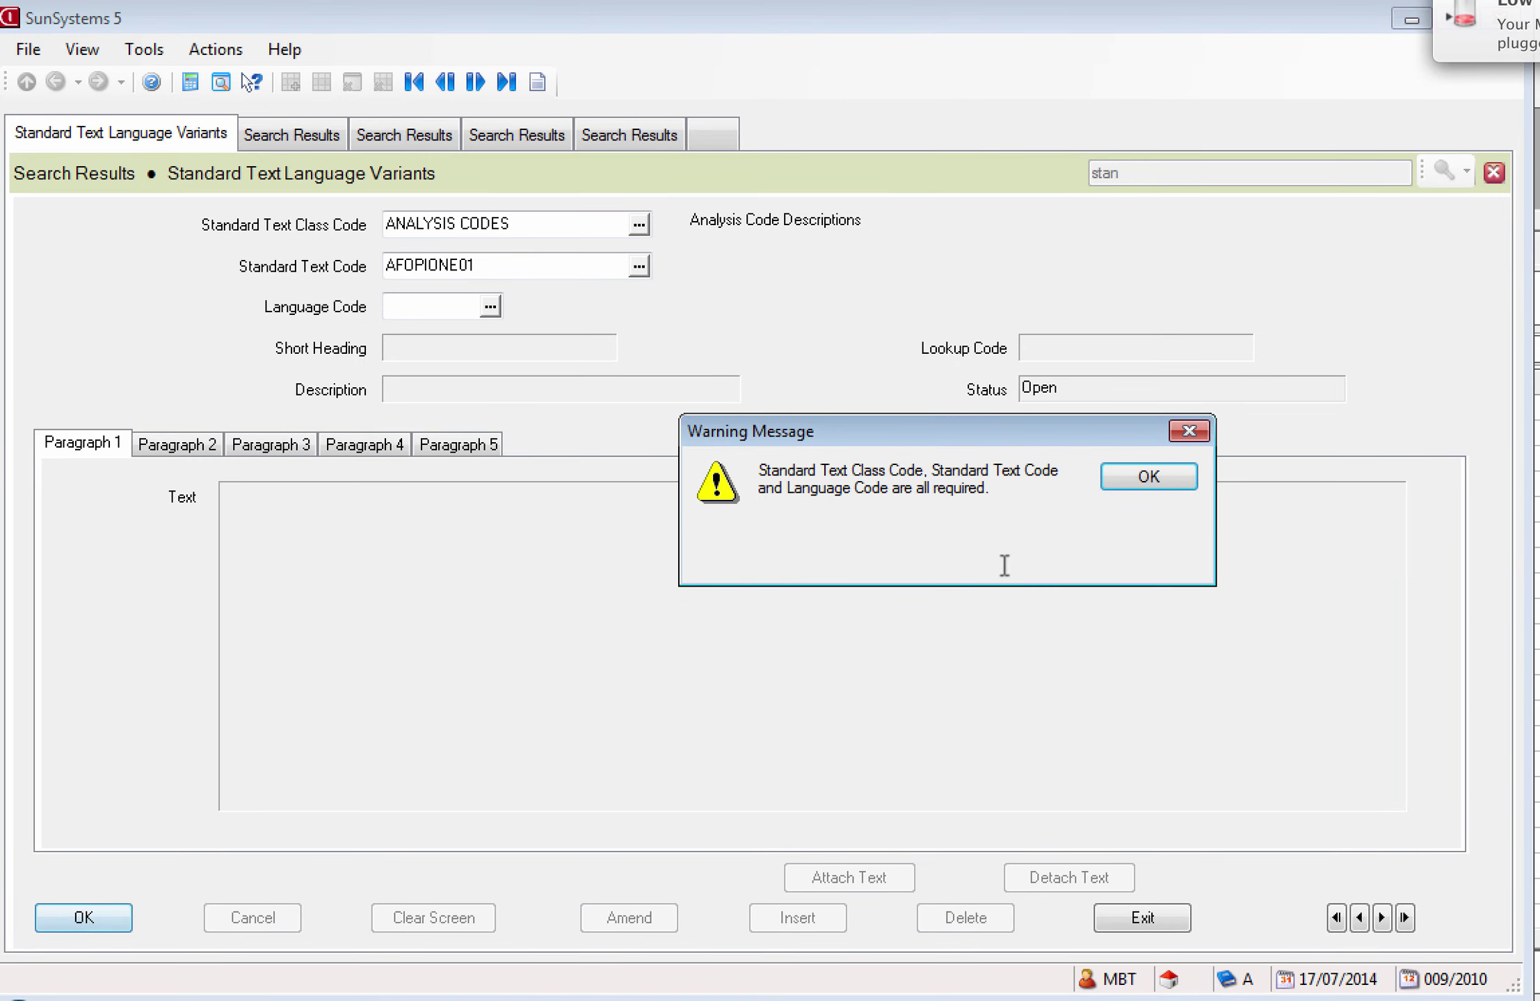
{"action": "left_click", "coordinate": [1167, 478]}
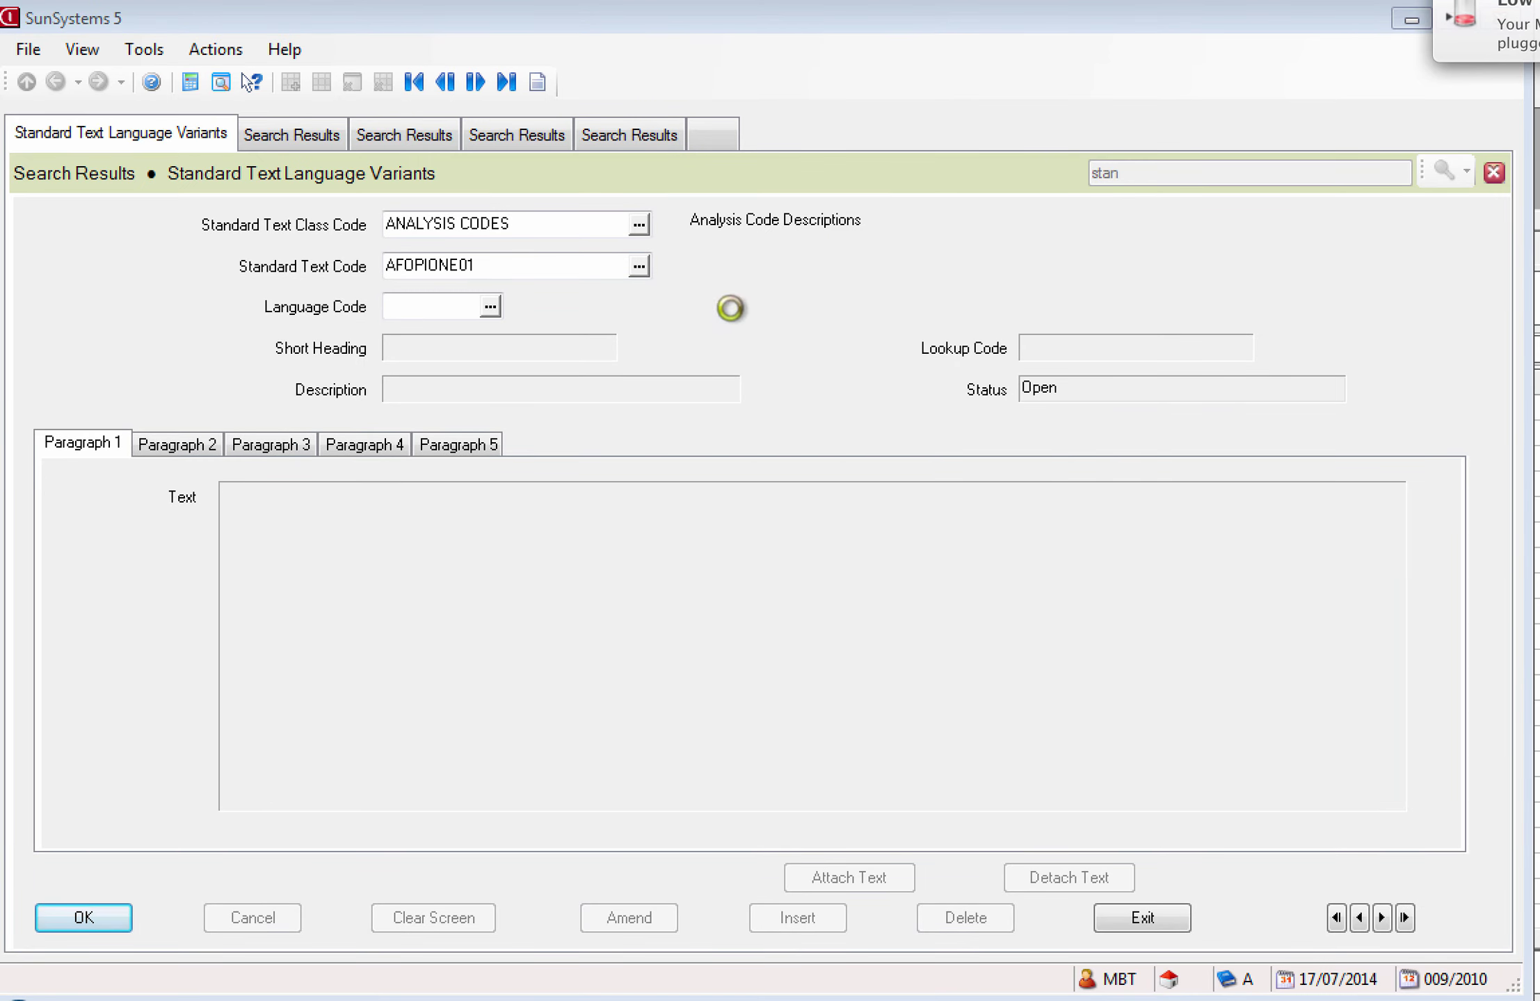
{"action": "left_click", "coordinate": [490, 307]}
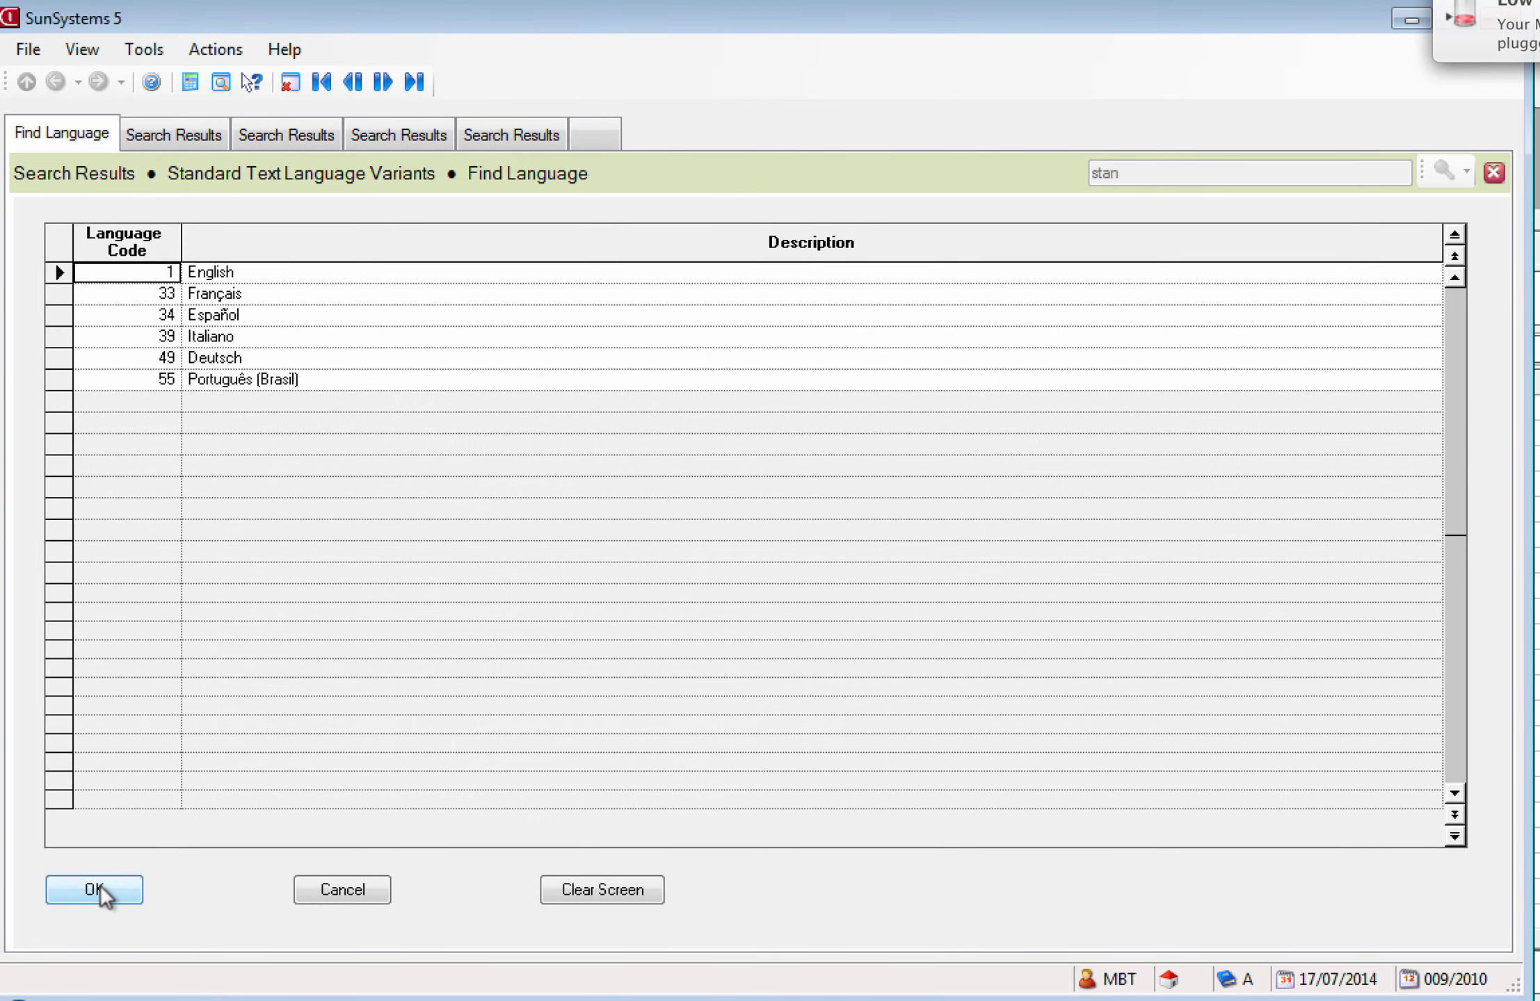
{"action": "left_click", "coordinate": [101, 890]}
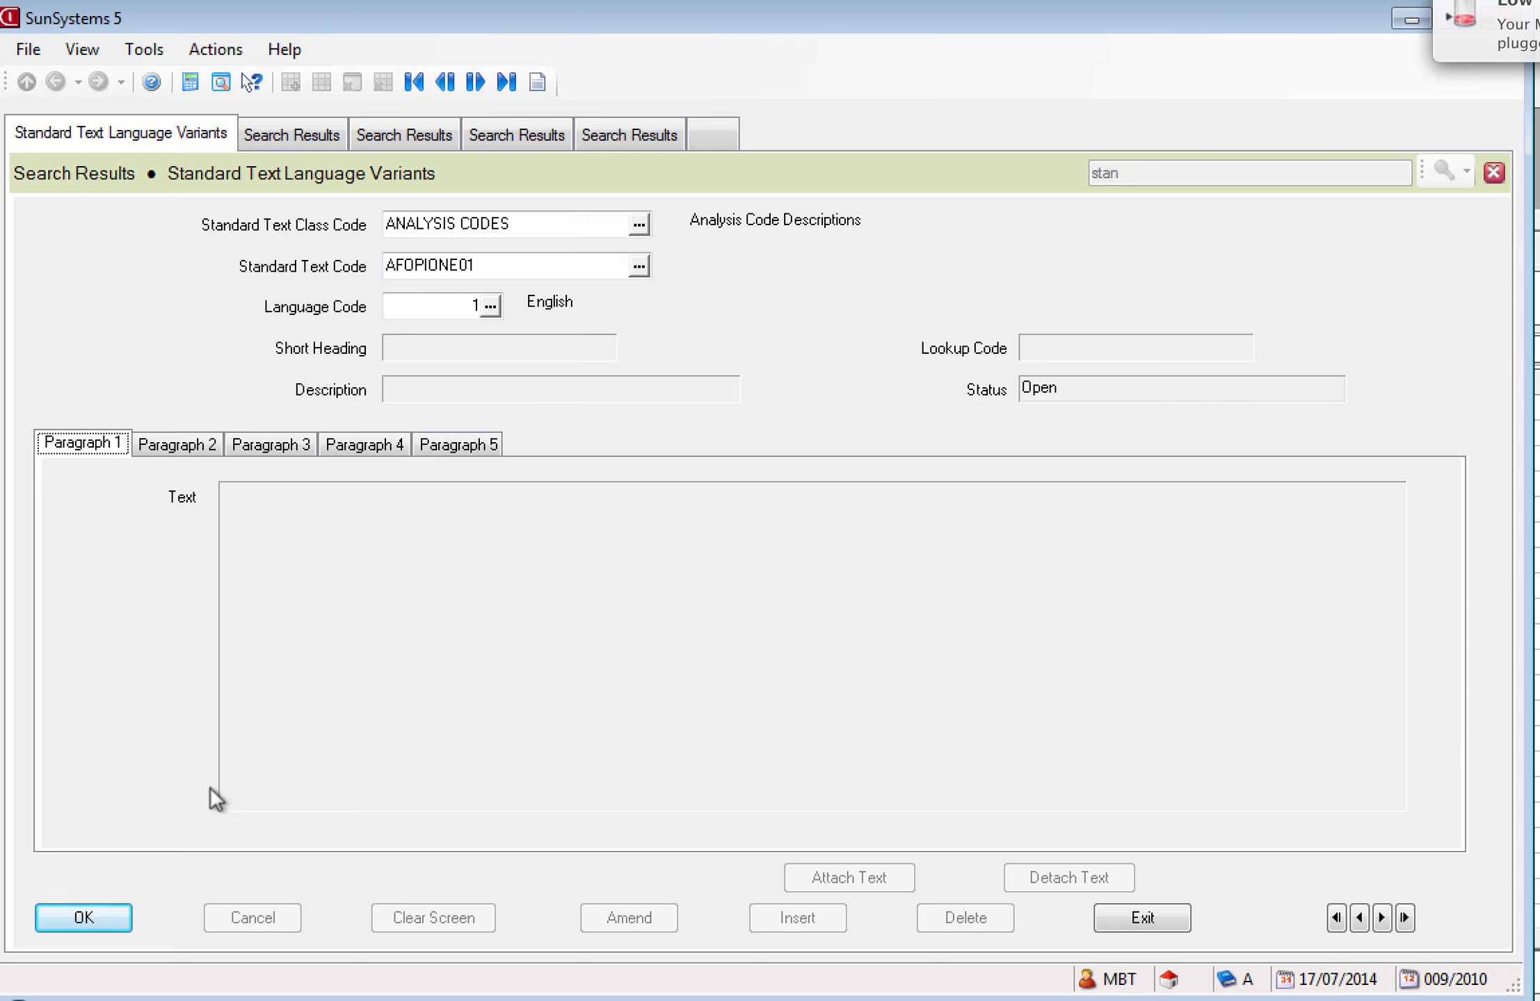
{"action": "left_click", "coordinate": [102, 902]}
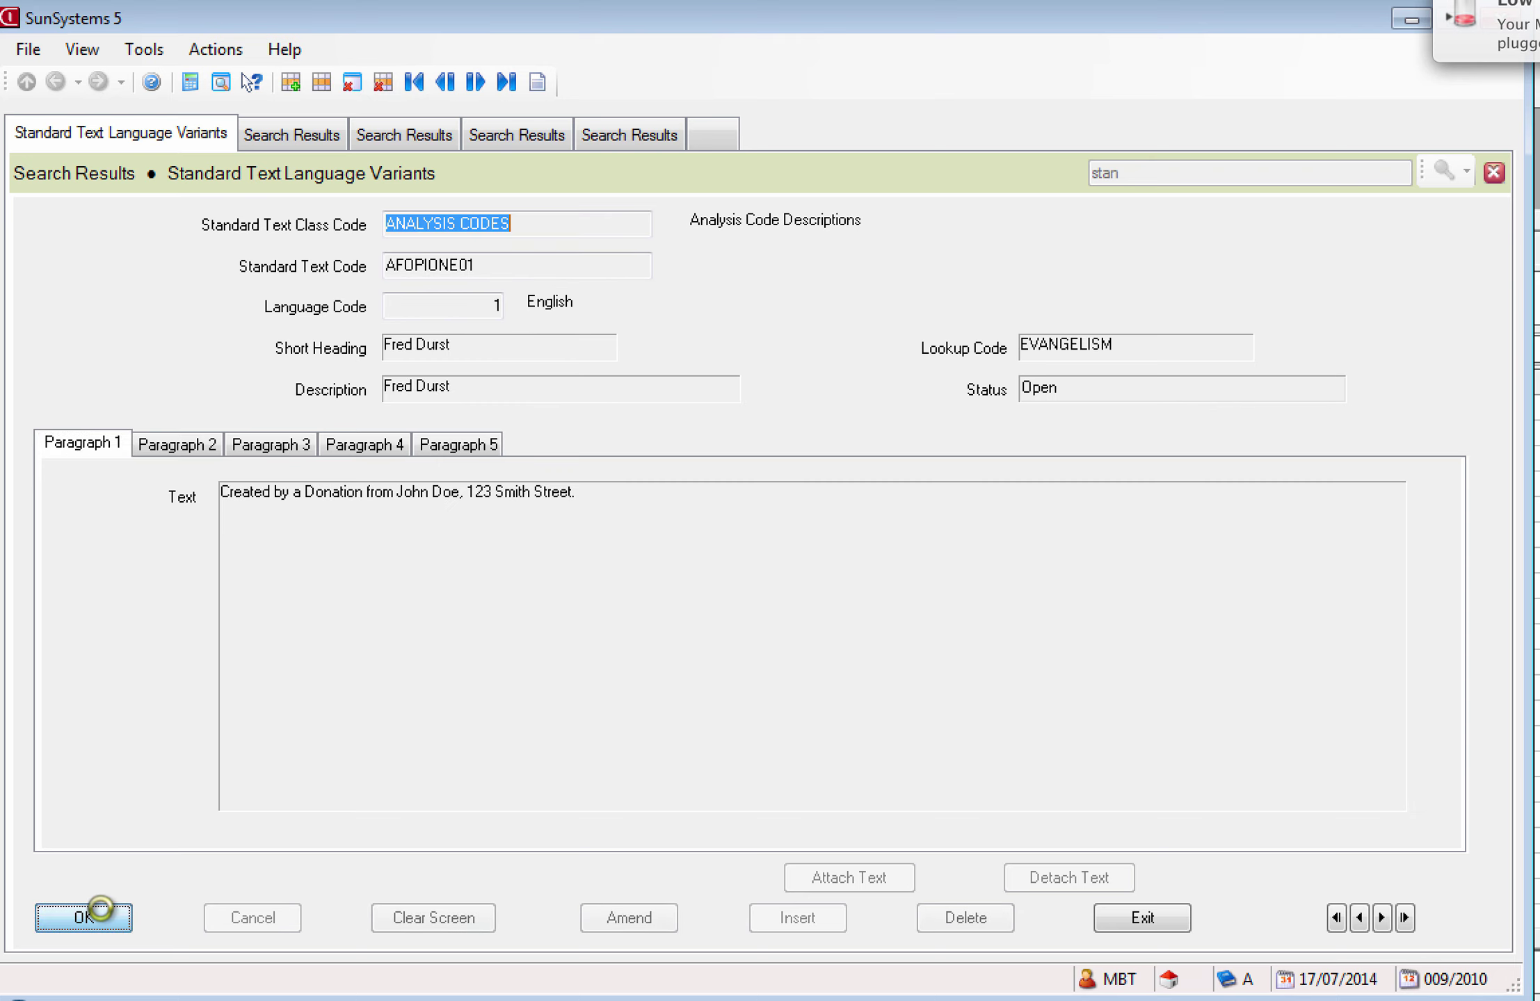
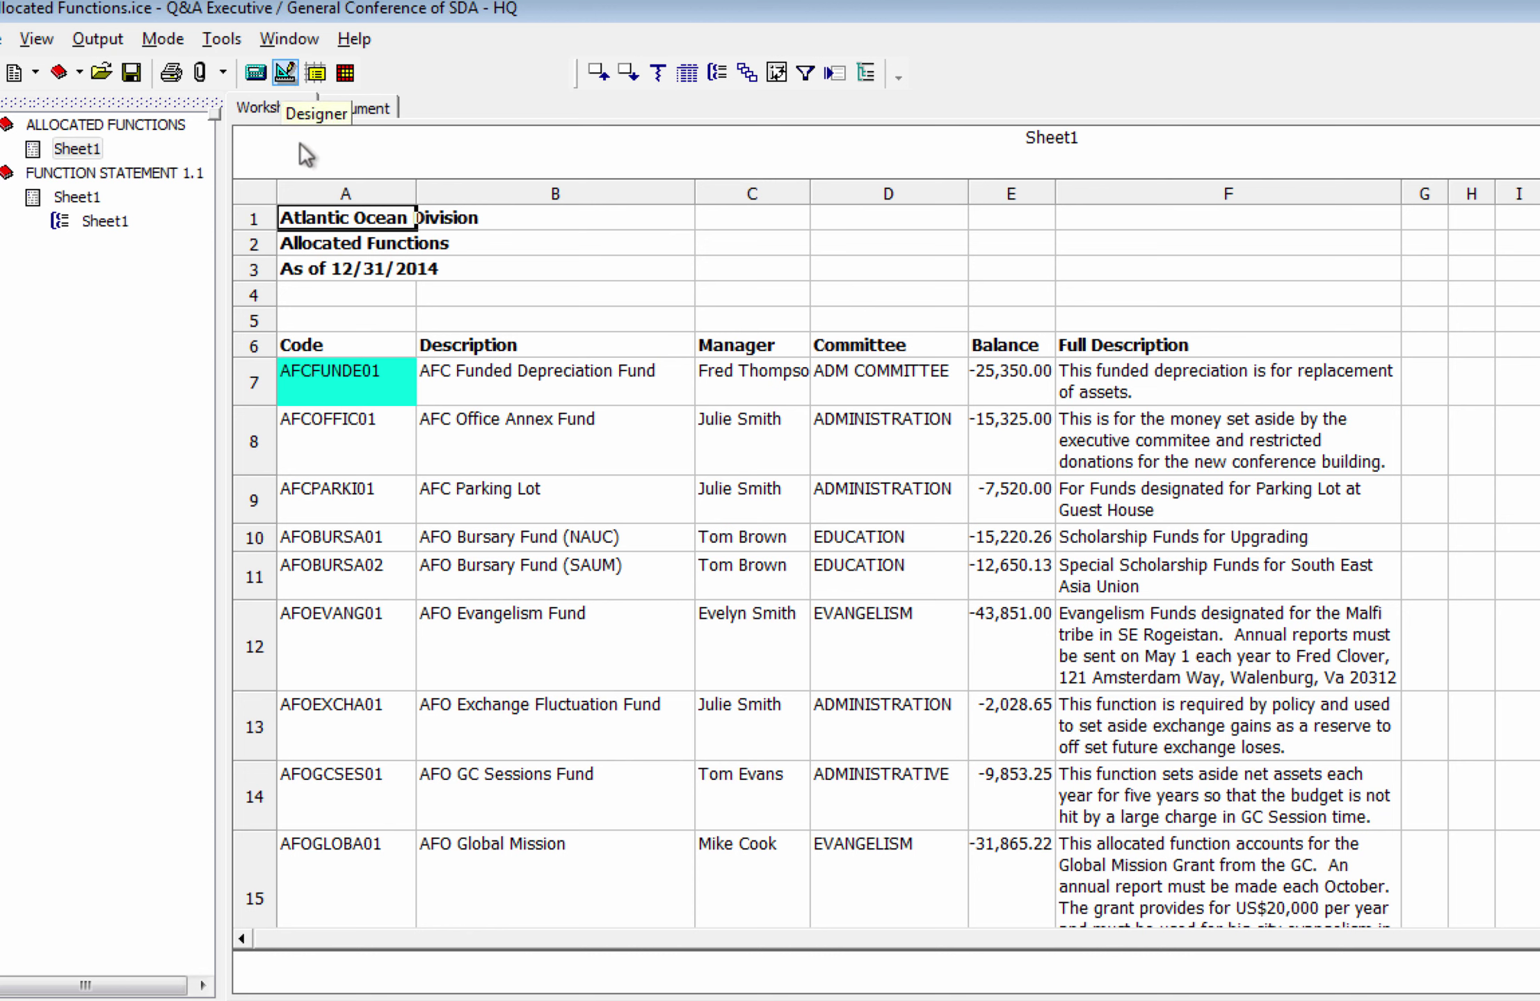
Switch to the Allocated Functions report in Q&A Executive, enter design mode, and open the summary report definition in cell A7
{"action": "left_click", "coordinate": [283, 71]}
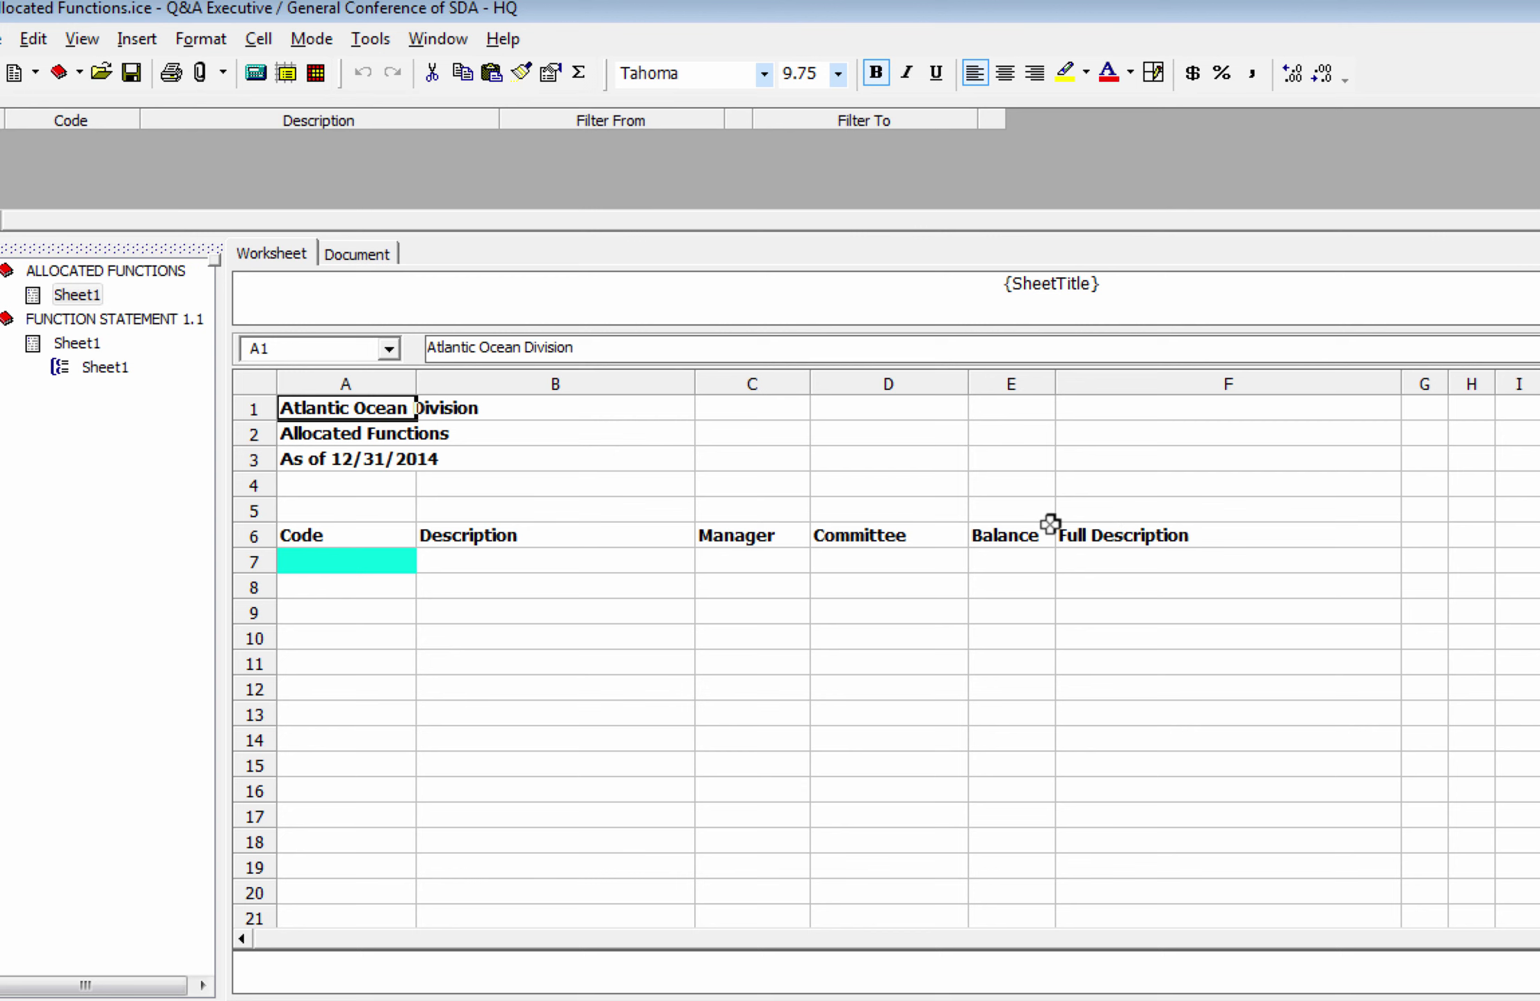
{"action": "left_click", "coordinate": [325, 562]}
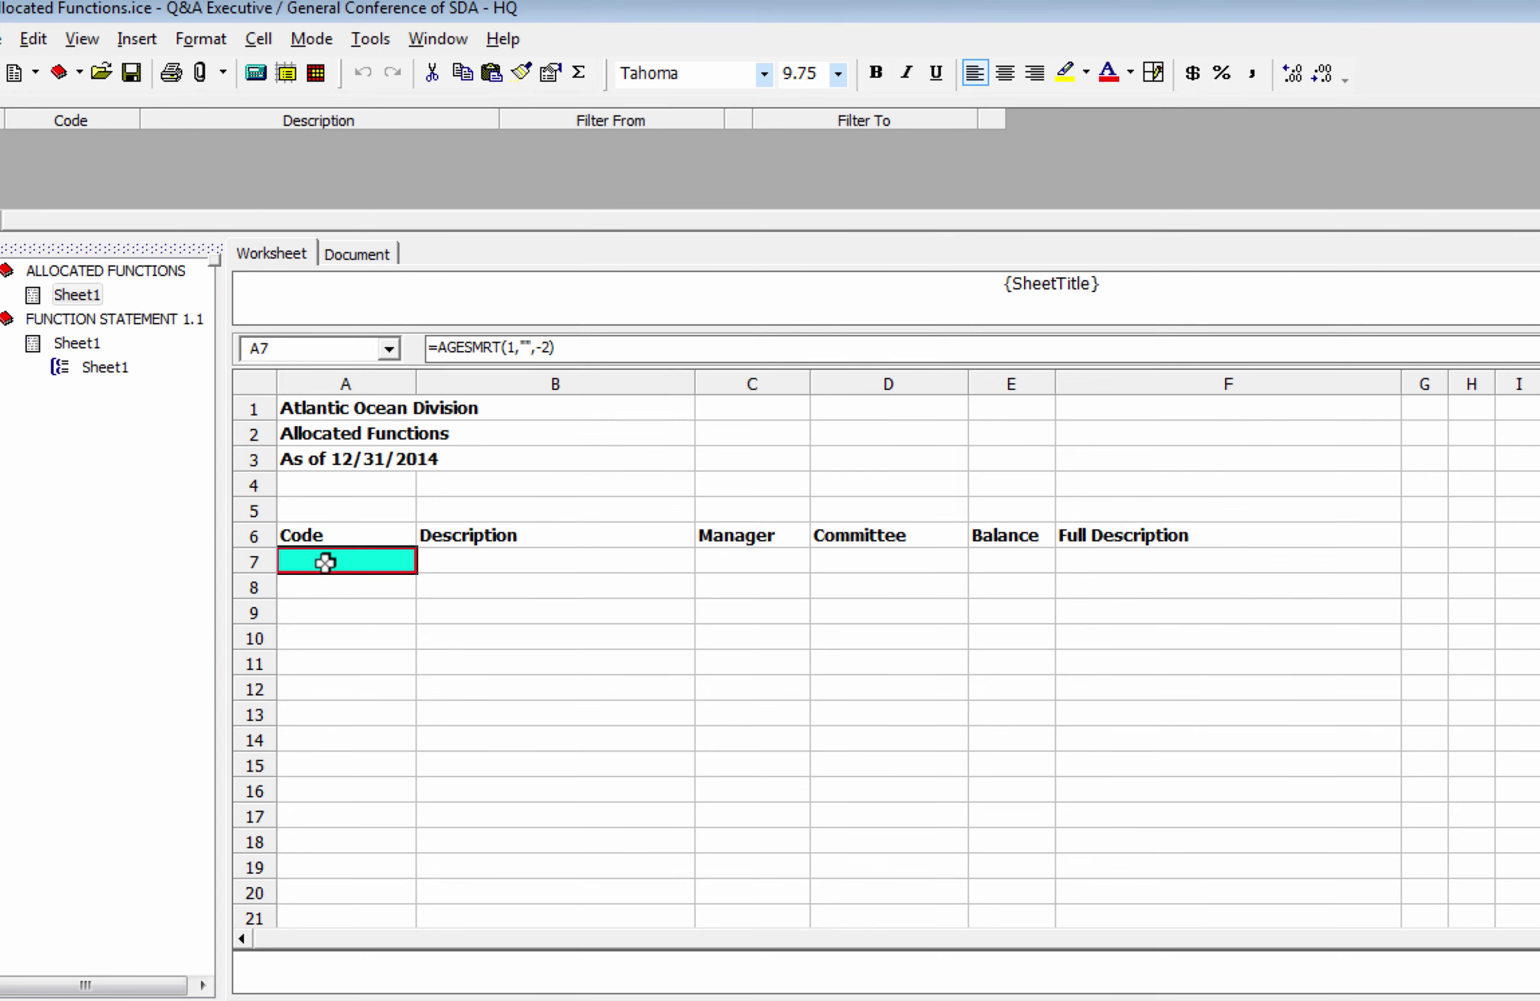
{"action": "double_click", "coordinate": [325, 561]}
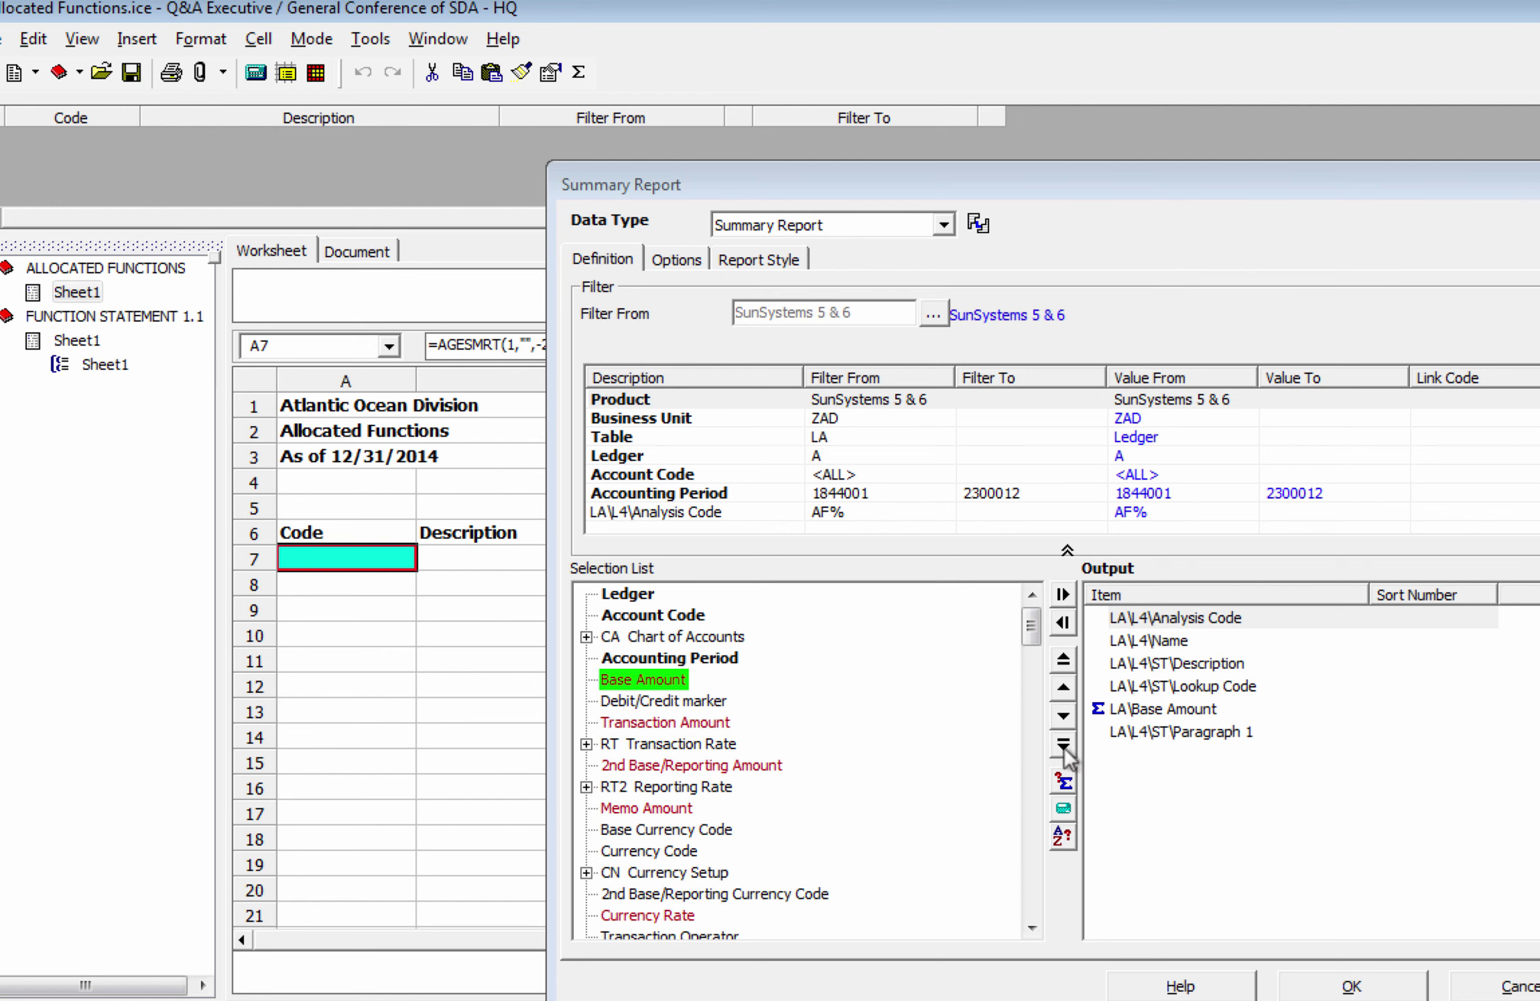
Expand the L4 Function Analysis Table and its Standard Text group in the summary report's selection list to examine the available fields
{"action": "left_click_drag", "start_coordinate": [1031, 631], "coordinate": [1014, 755]}
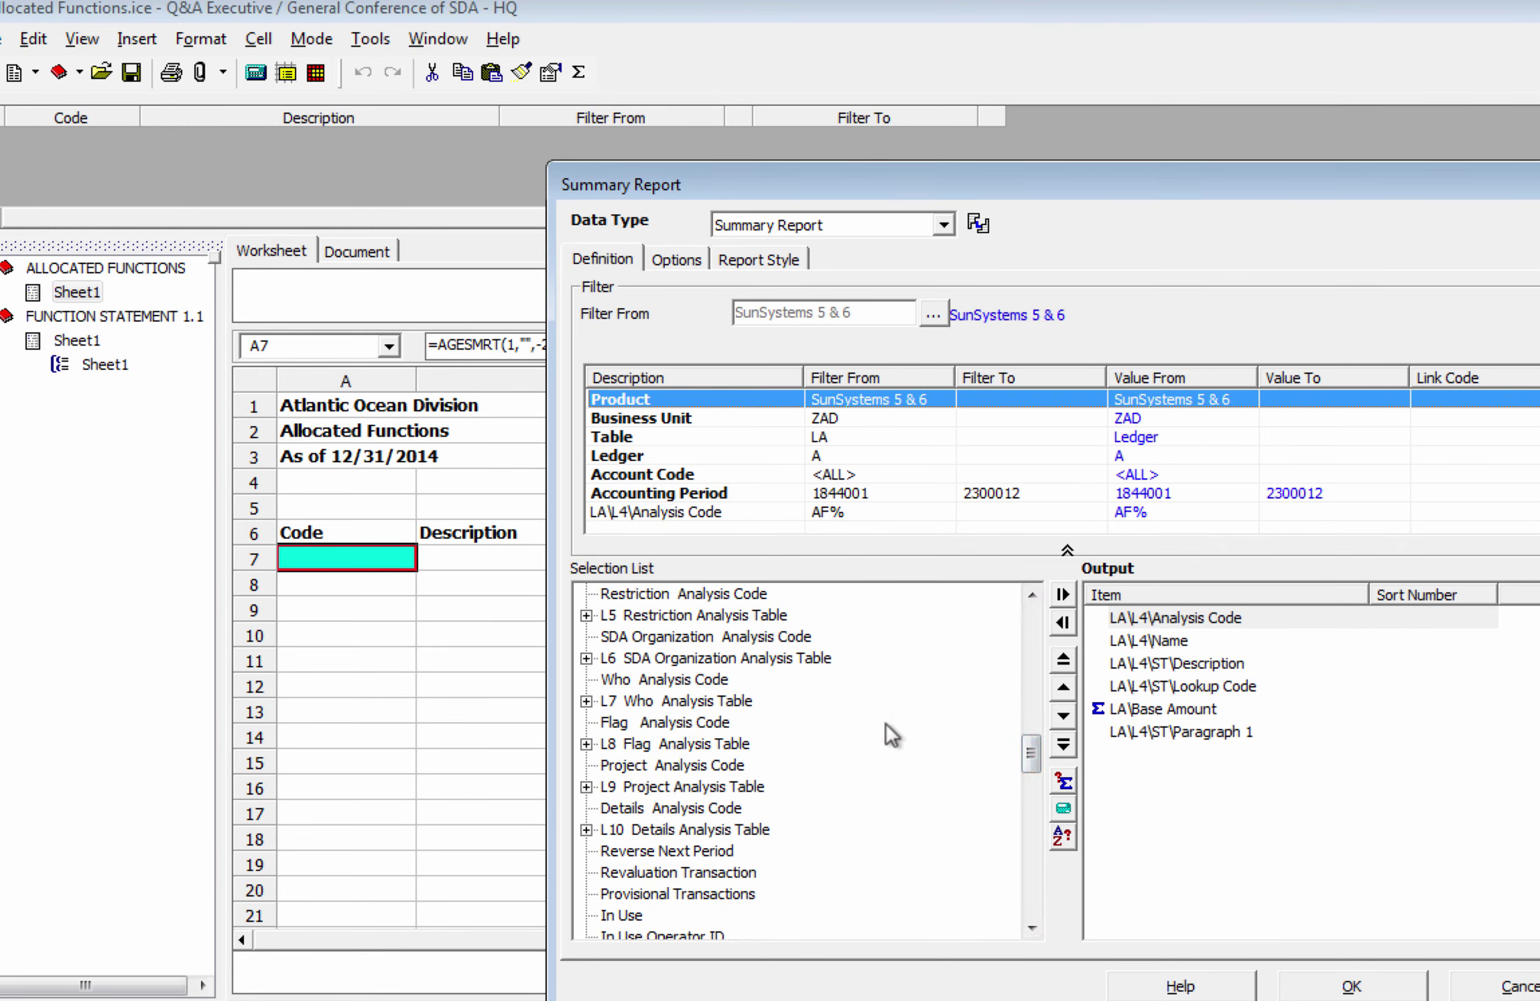
{"action": "left_click", "coordinate": [1032, 596]}
{"action": "left_click", "coordinate": [1032, 596]}
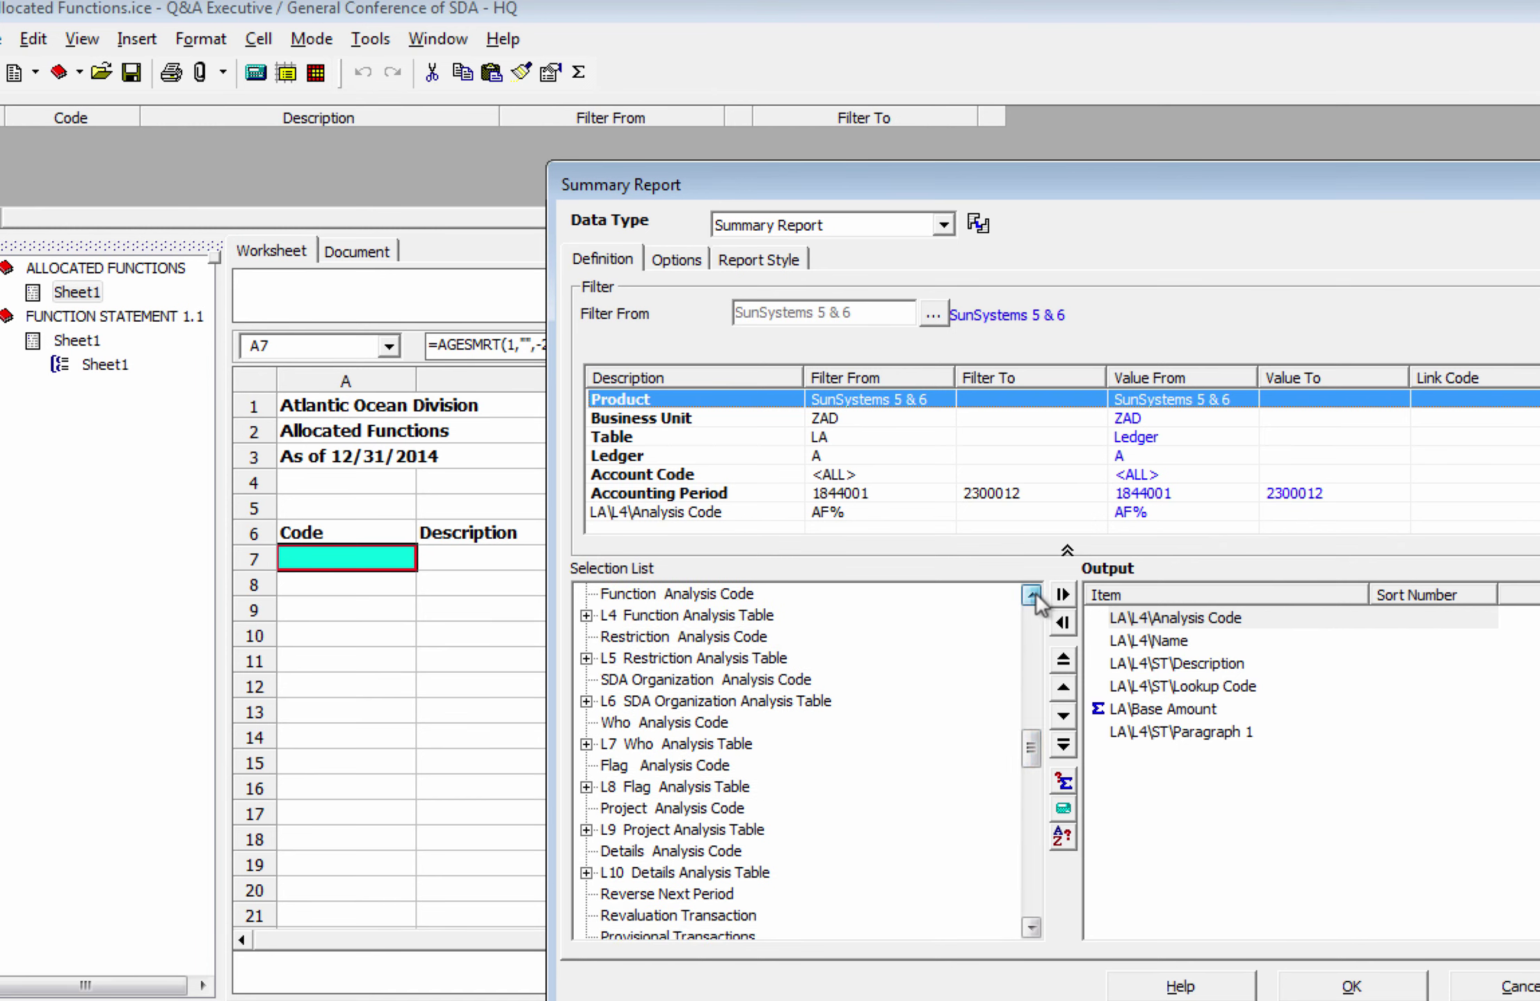
{"action": "left_click", "coordinate": [586, 615]}
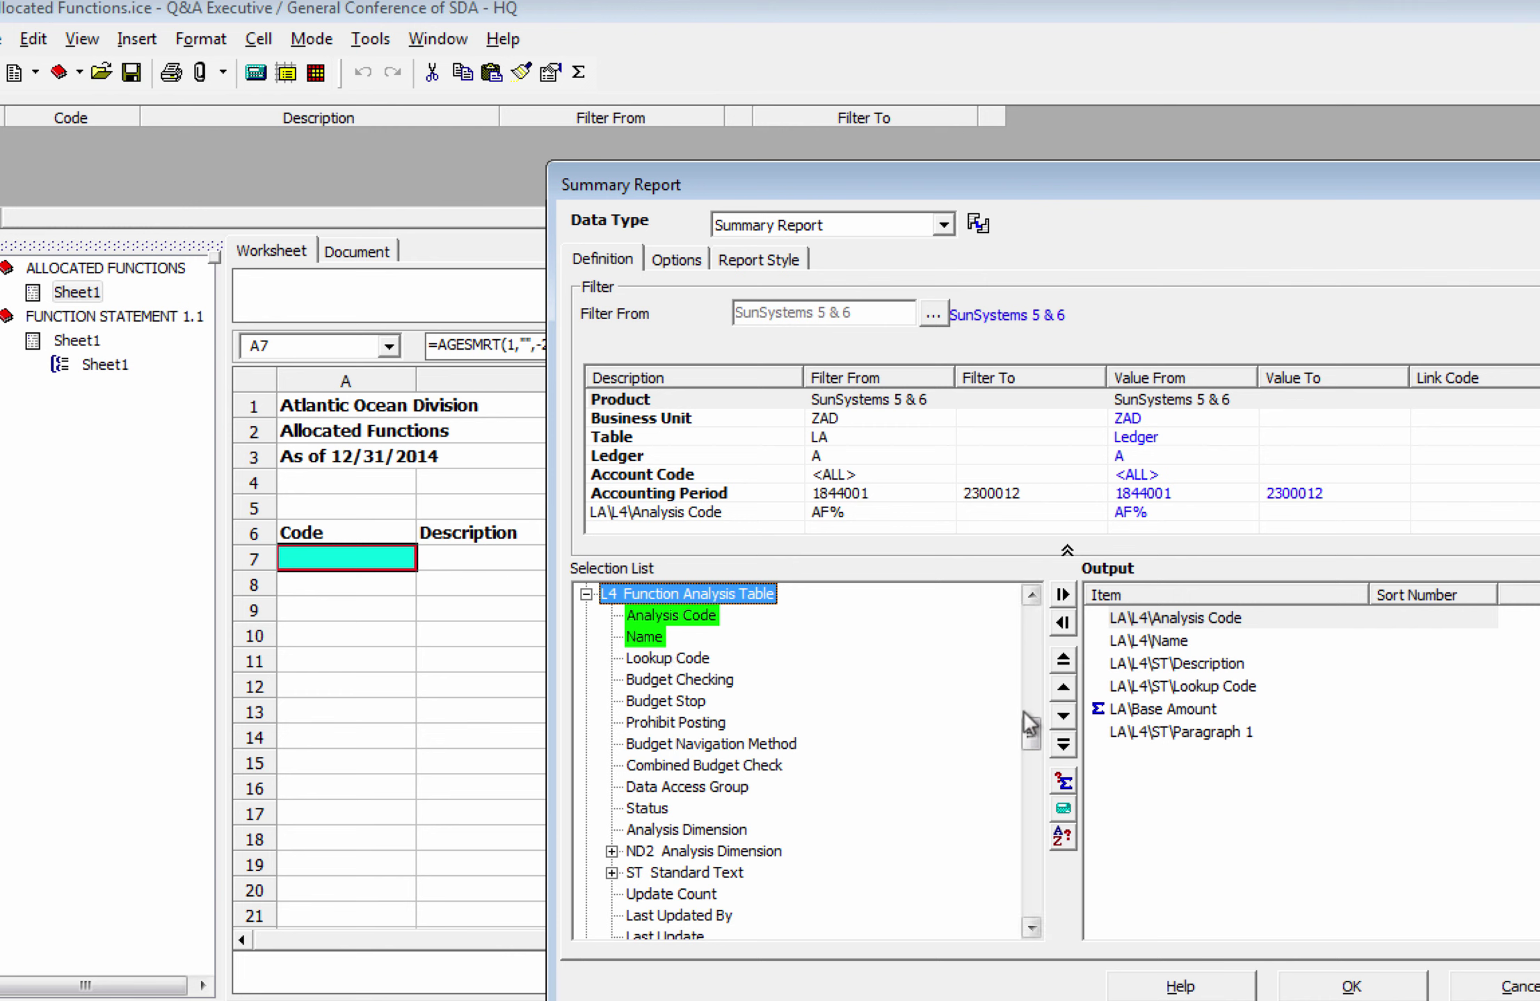
{"action": "scroll", "coordinate": [1037, 739], "scroll_direction": "down", "scroll_amount": 1}
{"action": "scroll", "coordinate": [1036, 743], "scroll_direction": "down", "scroll_amount": 1}
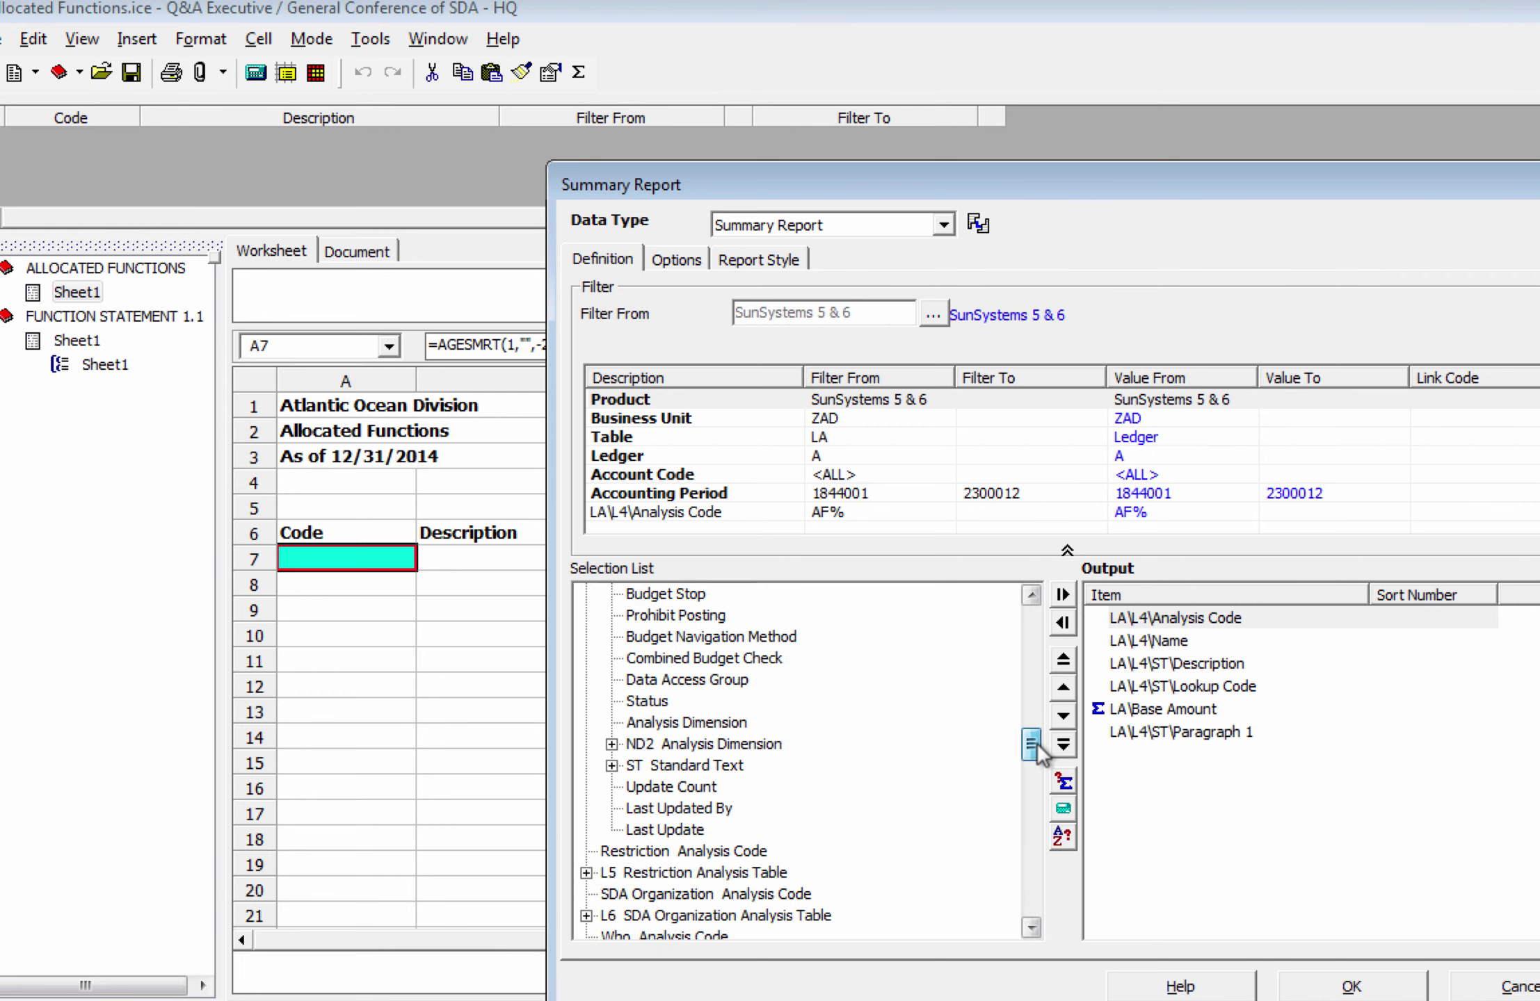
{"action": "left_click", "coordinate": [611, 766]}
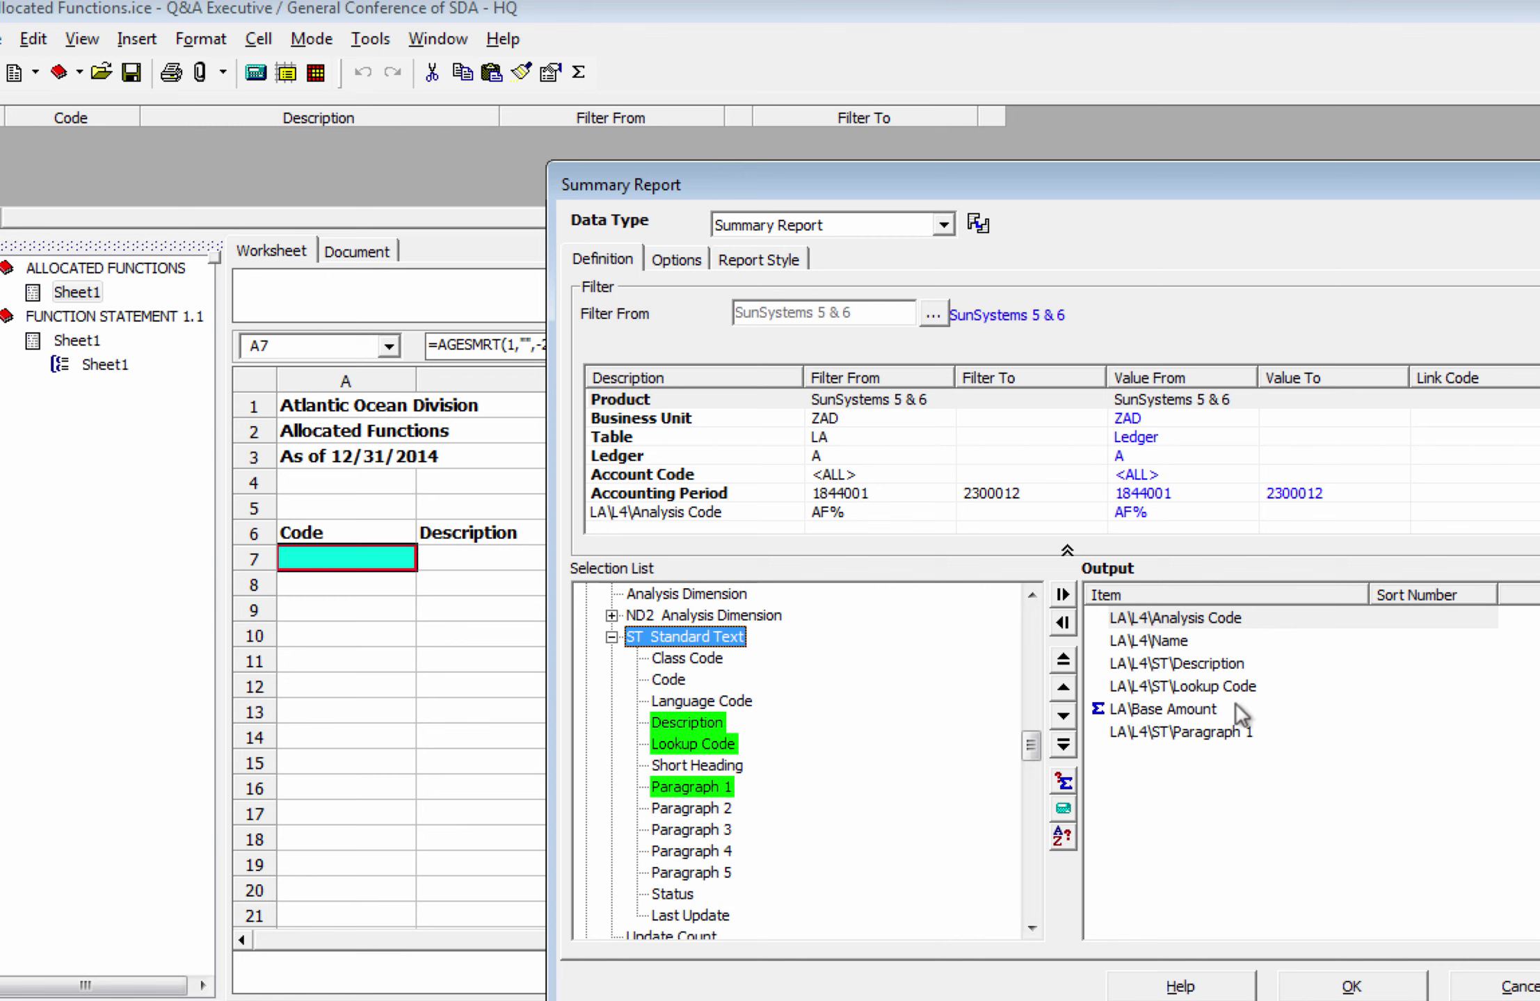
Review the summary report's report style settings, including automatic row height, and accept the definition
{"action": "left_click", "coordinate": [462, 575]}
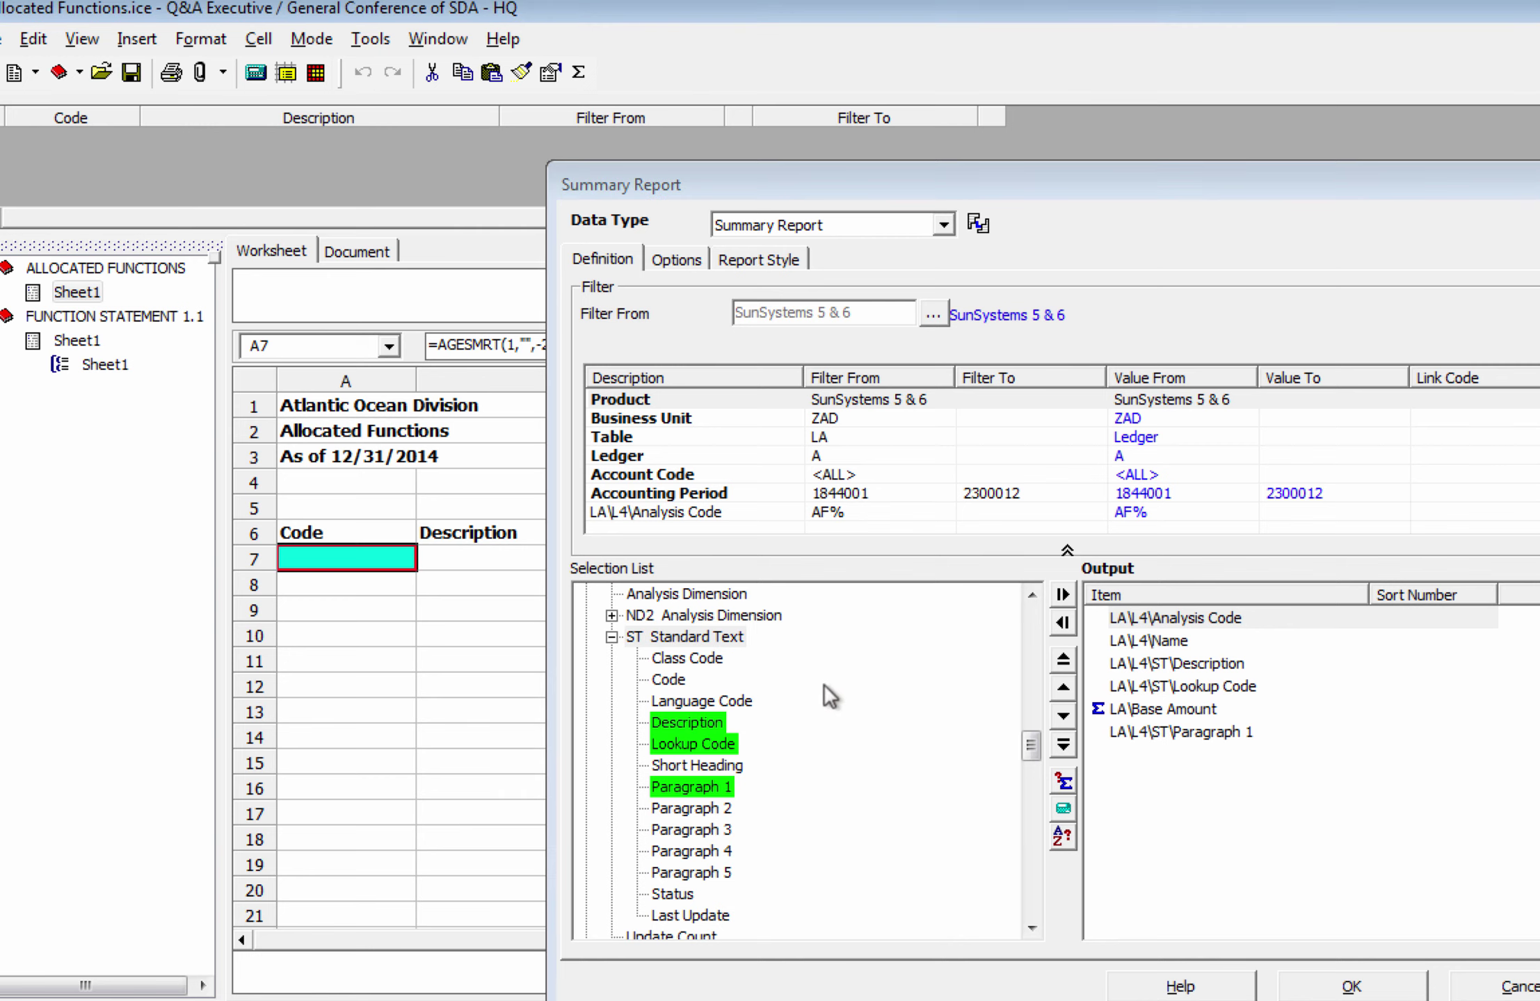
{"action": "left_click", "coordinate": [751, 262]}
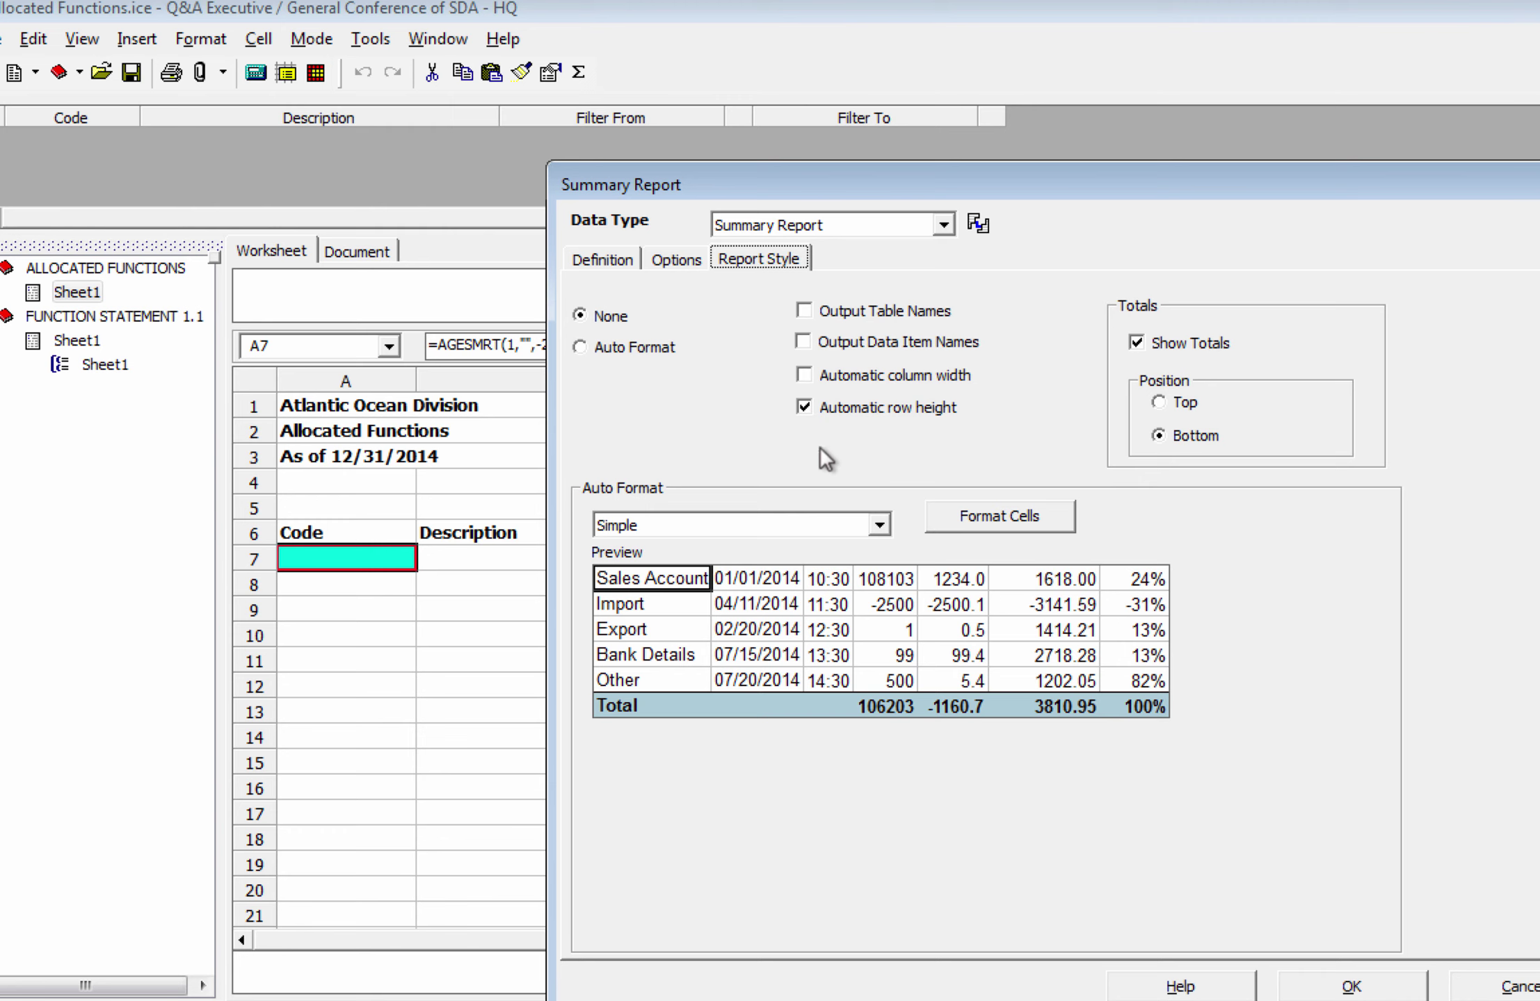
{"action": "left_click", "coordinate": [1352, 984]}
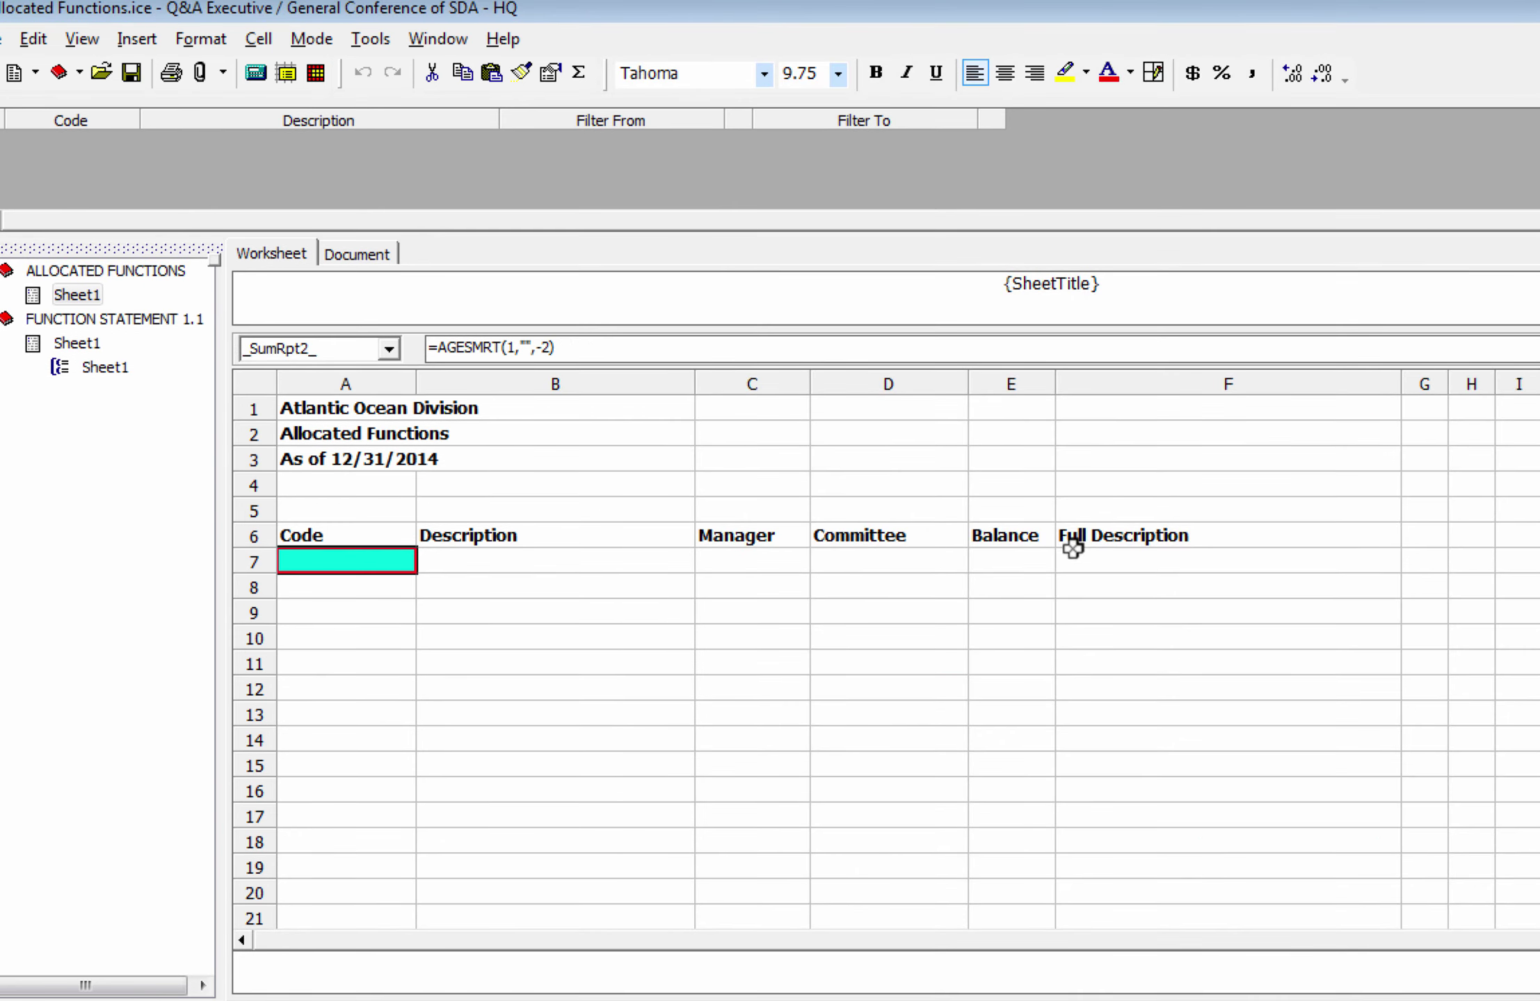
Review the alignment and wrap text settings in the cell format of the Full Description column F, and accept them
{"action": "left_click", "coordinate": [1186, 386]}
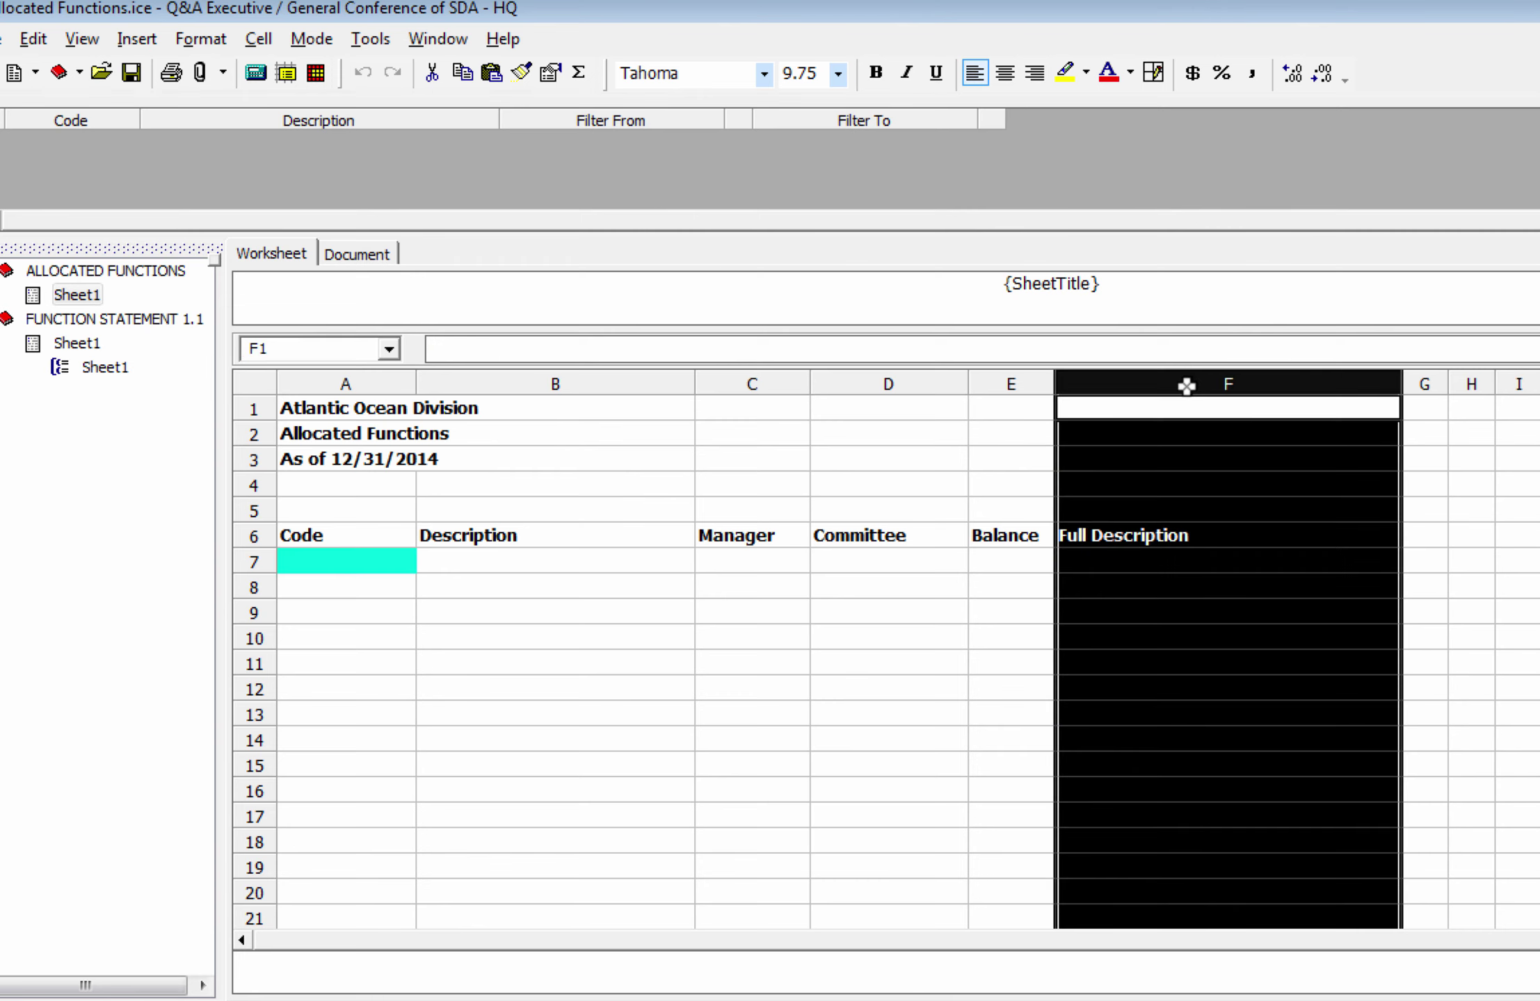
{"action": "right_click", "coordinate": [1186, 386]}
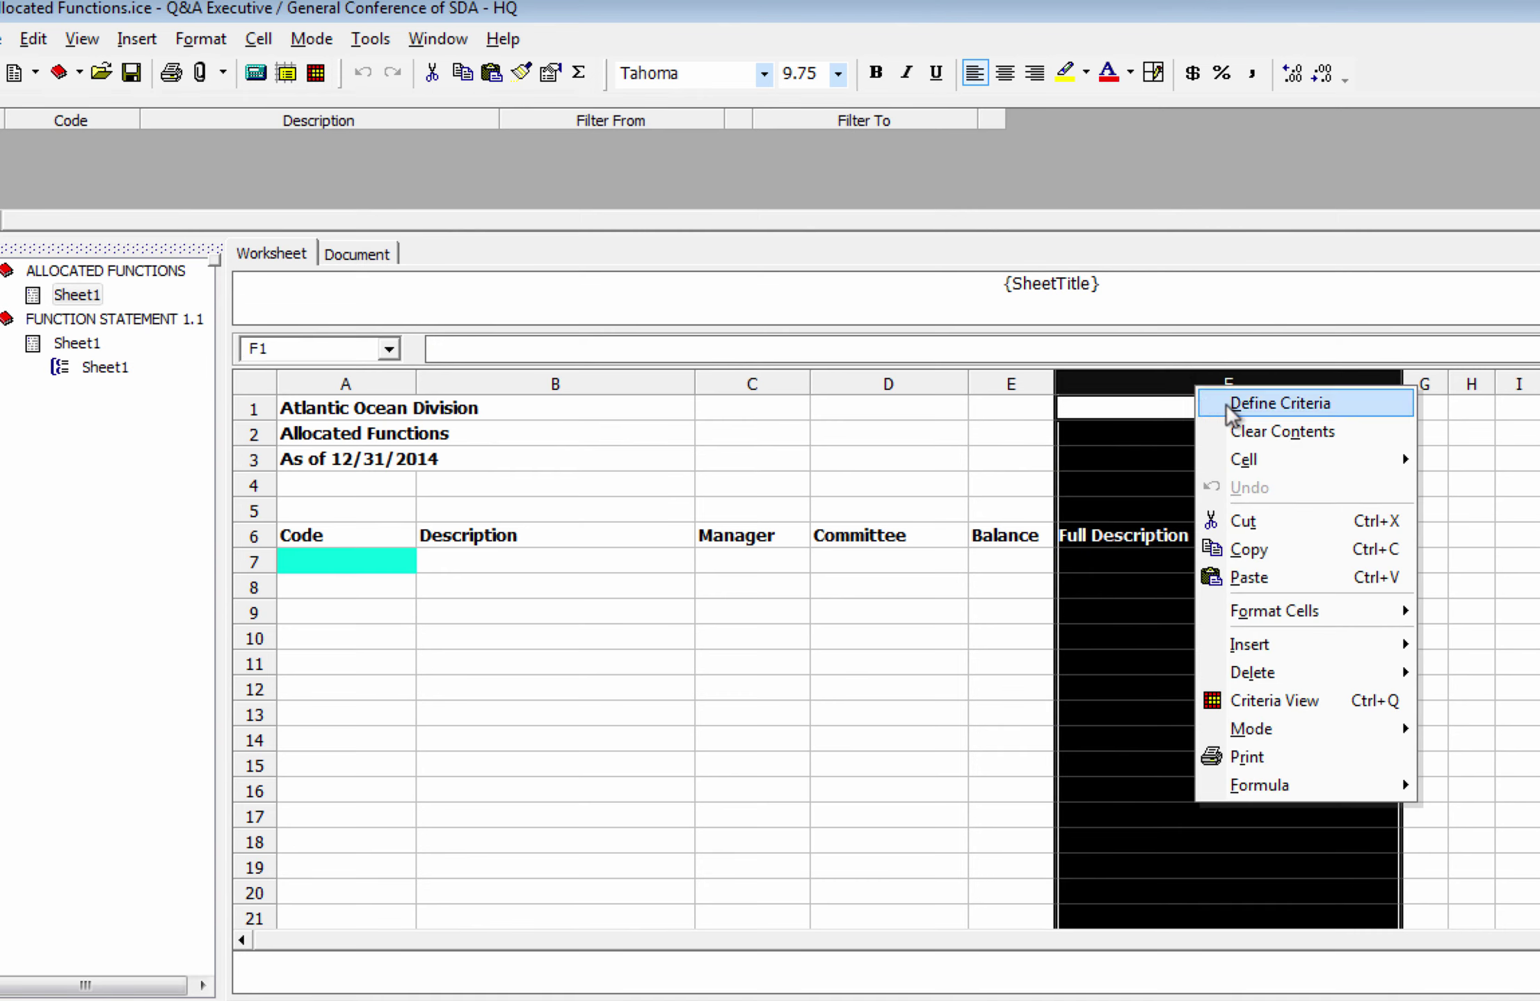
{"action": "mouse_move", "coordinate": [1292, 623]}
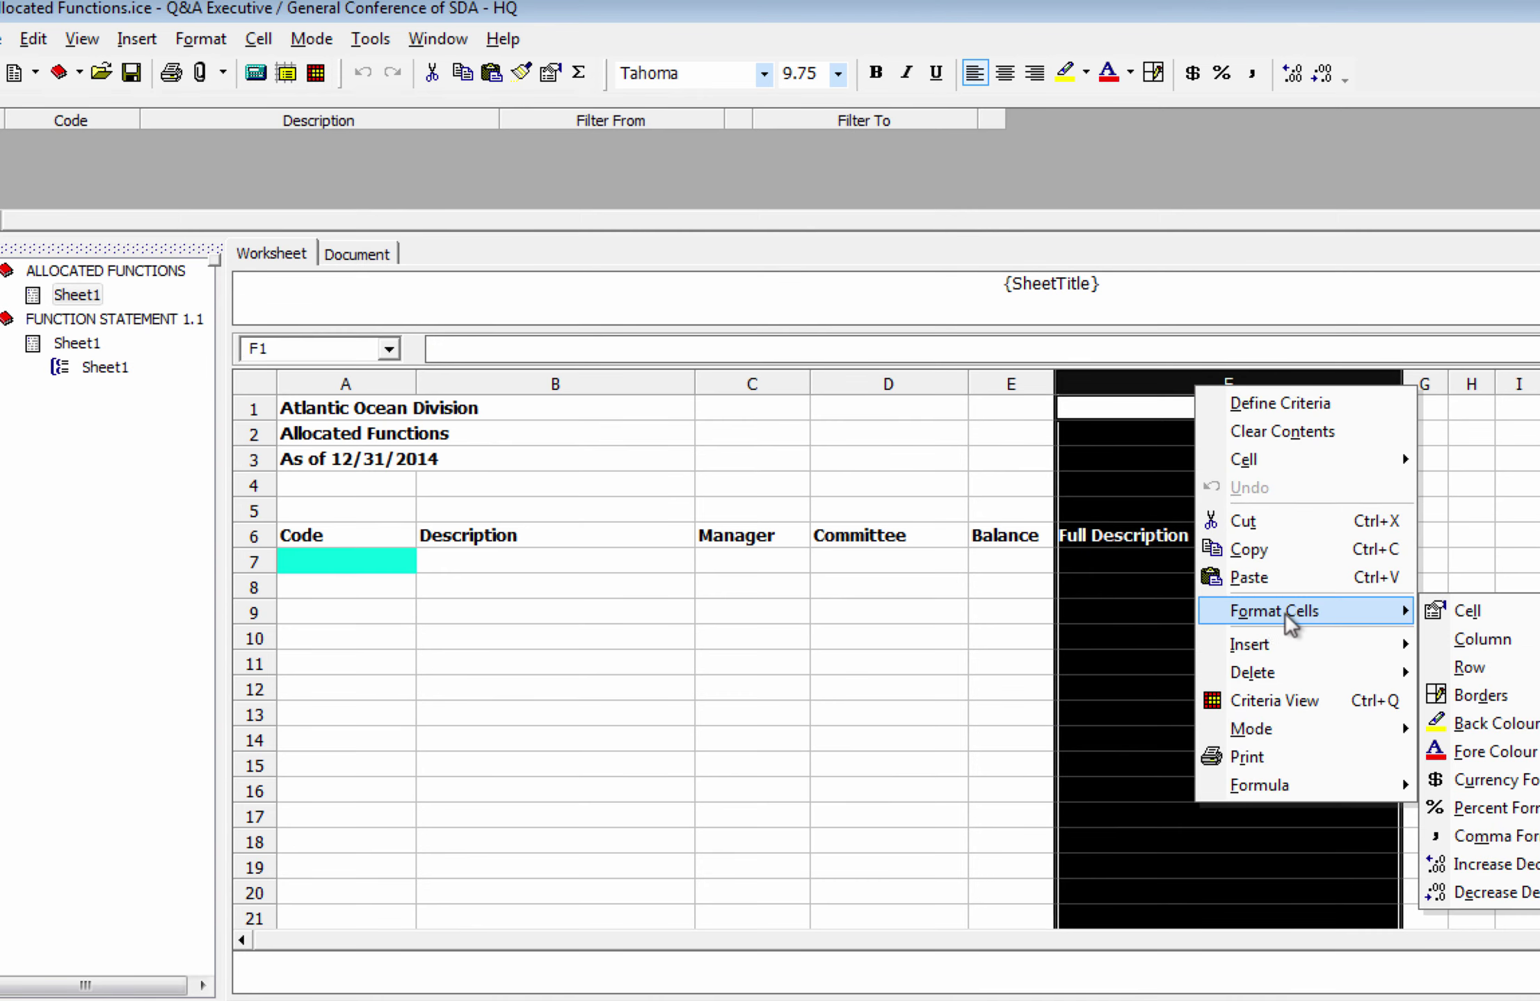
{"action": "left_click", "coordinate": [1468, 611]}
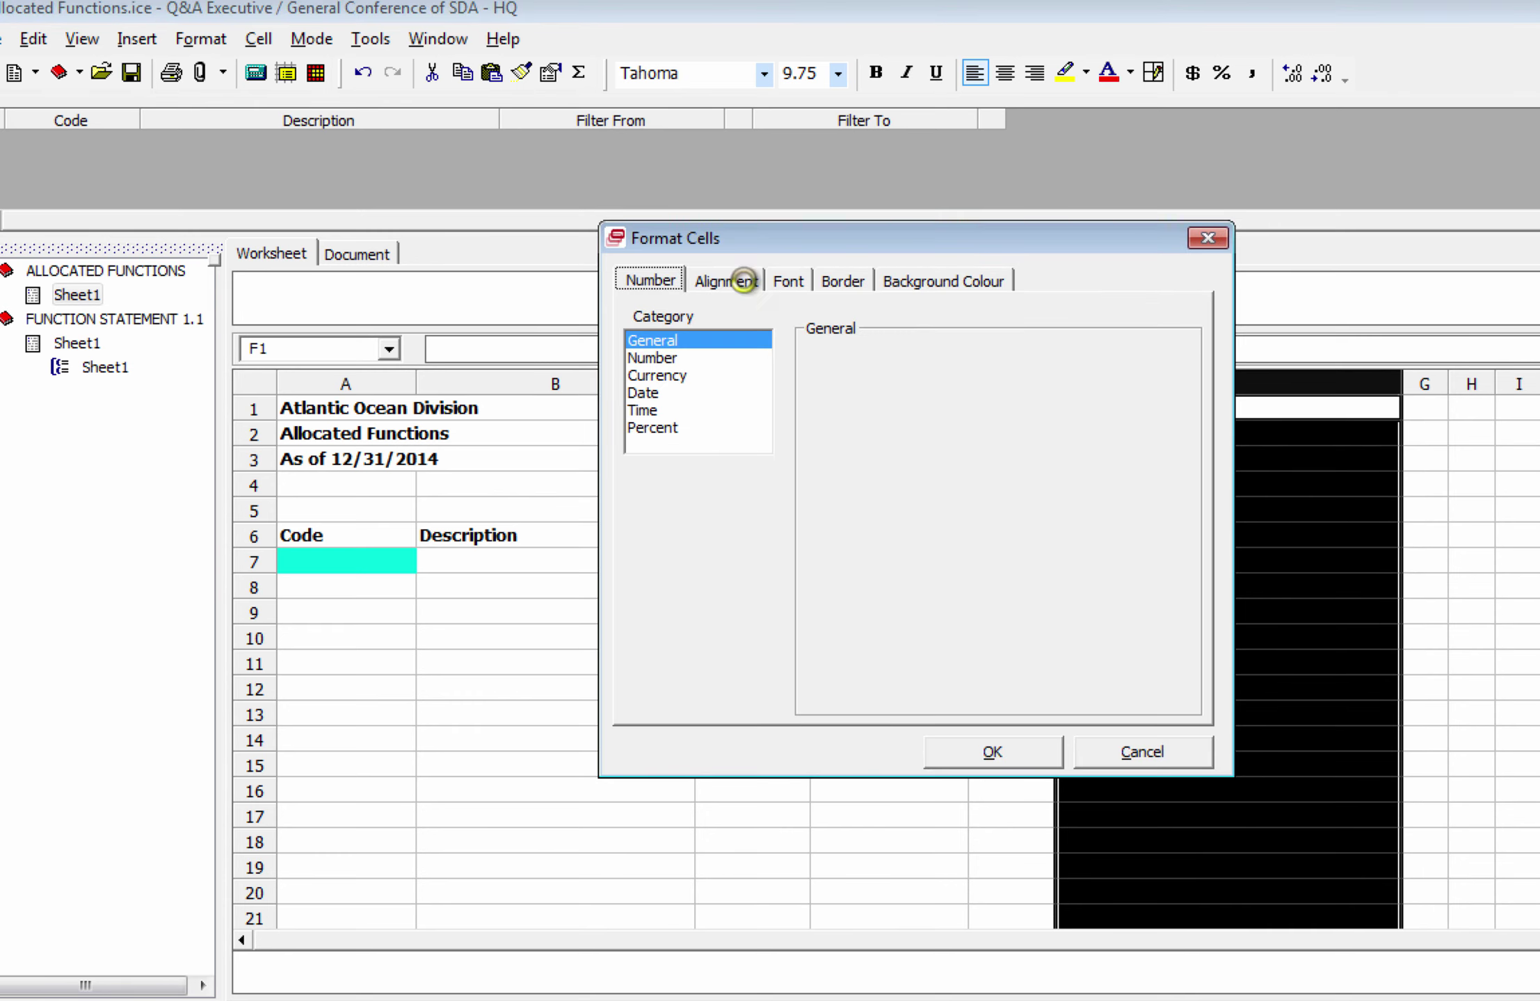
{"action": "left_click", "coordinate": [744, 281]}
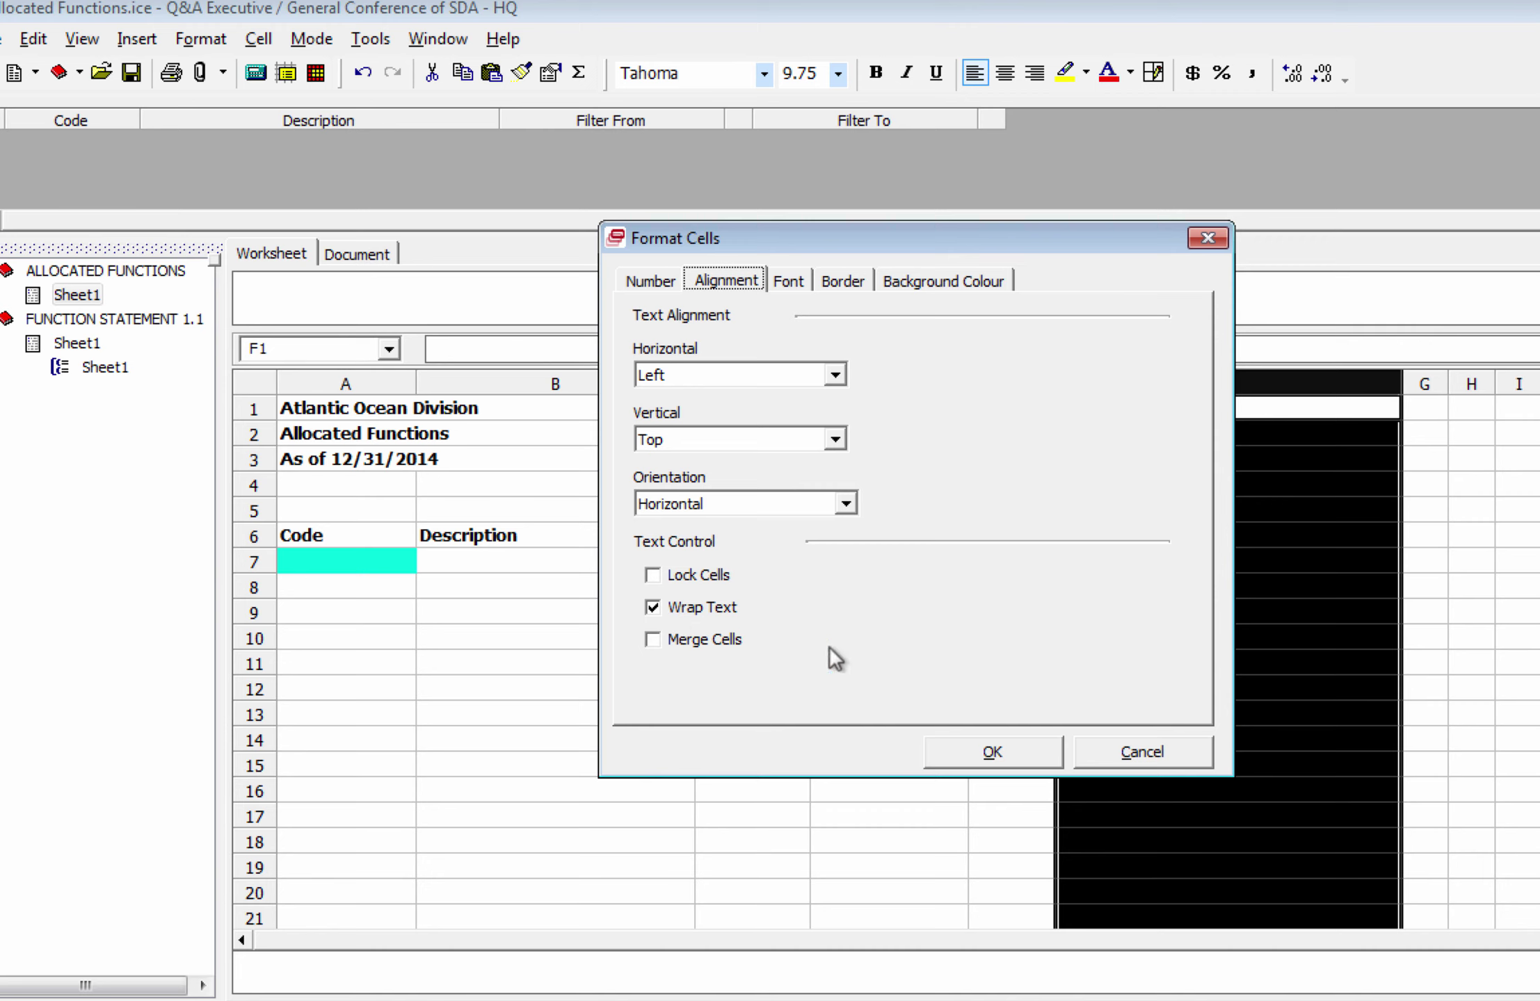
{"action": "left_click", "coordinate": [994, 752]}
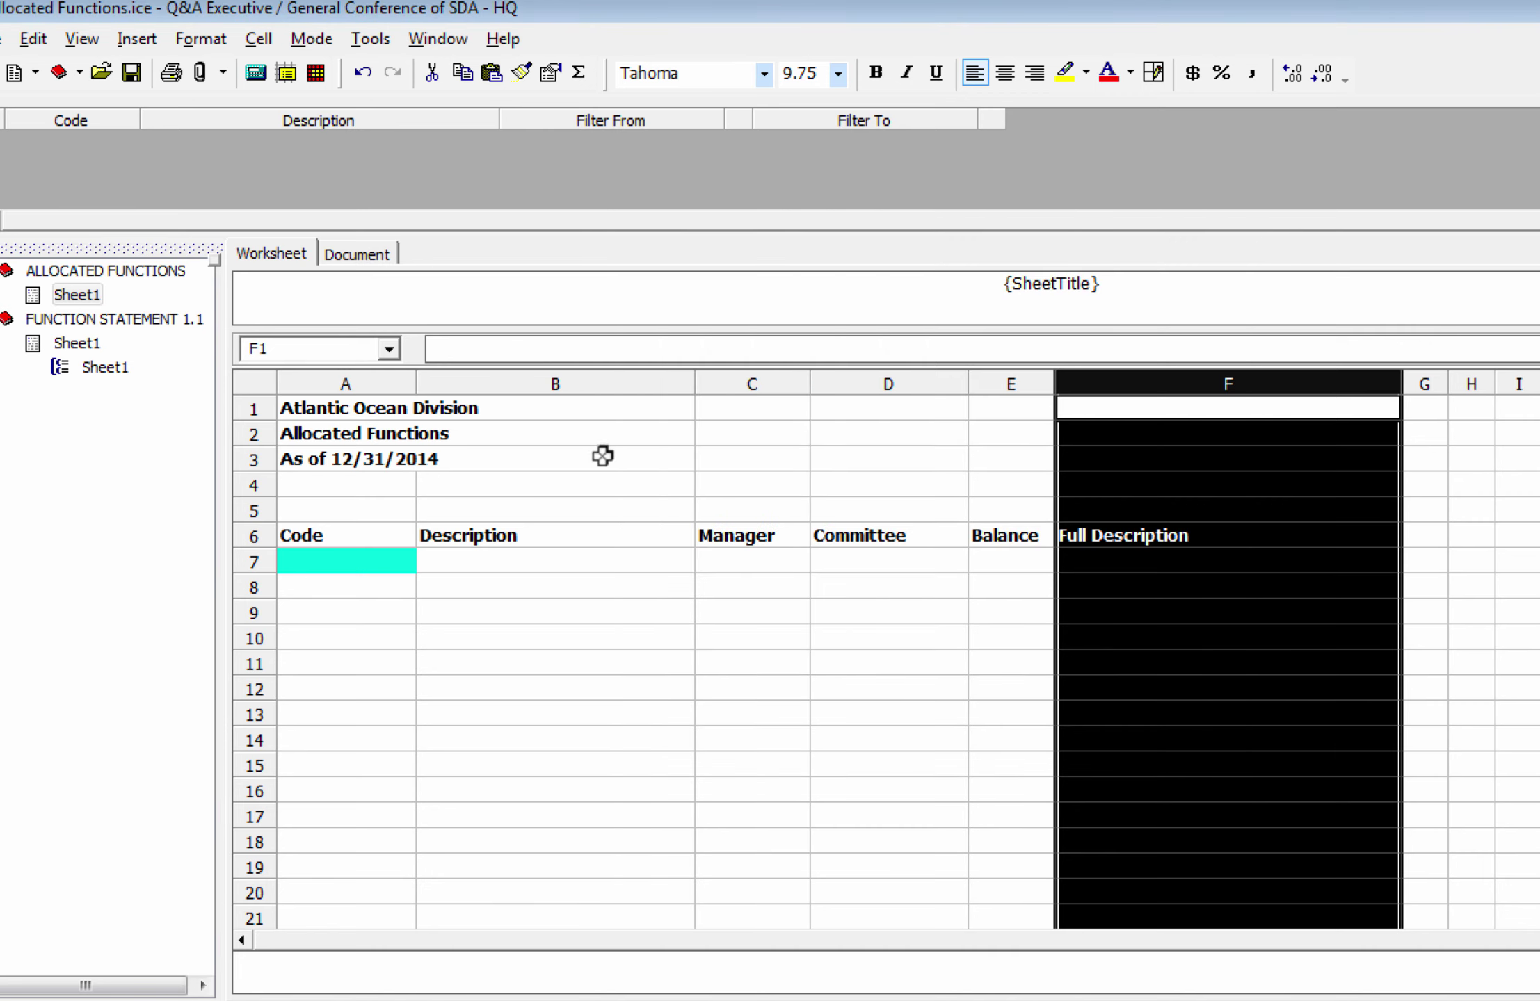
Extract the primary worksheets of the Allocated Functions report
{"action": "left_click", "coordinate": [255, 72]}
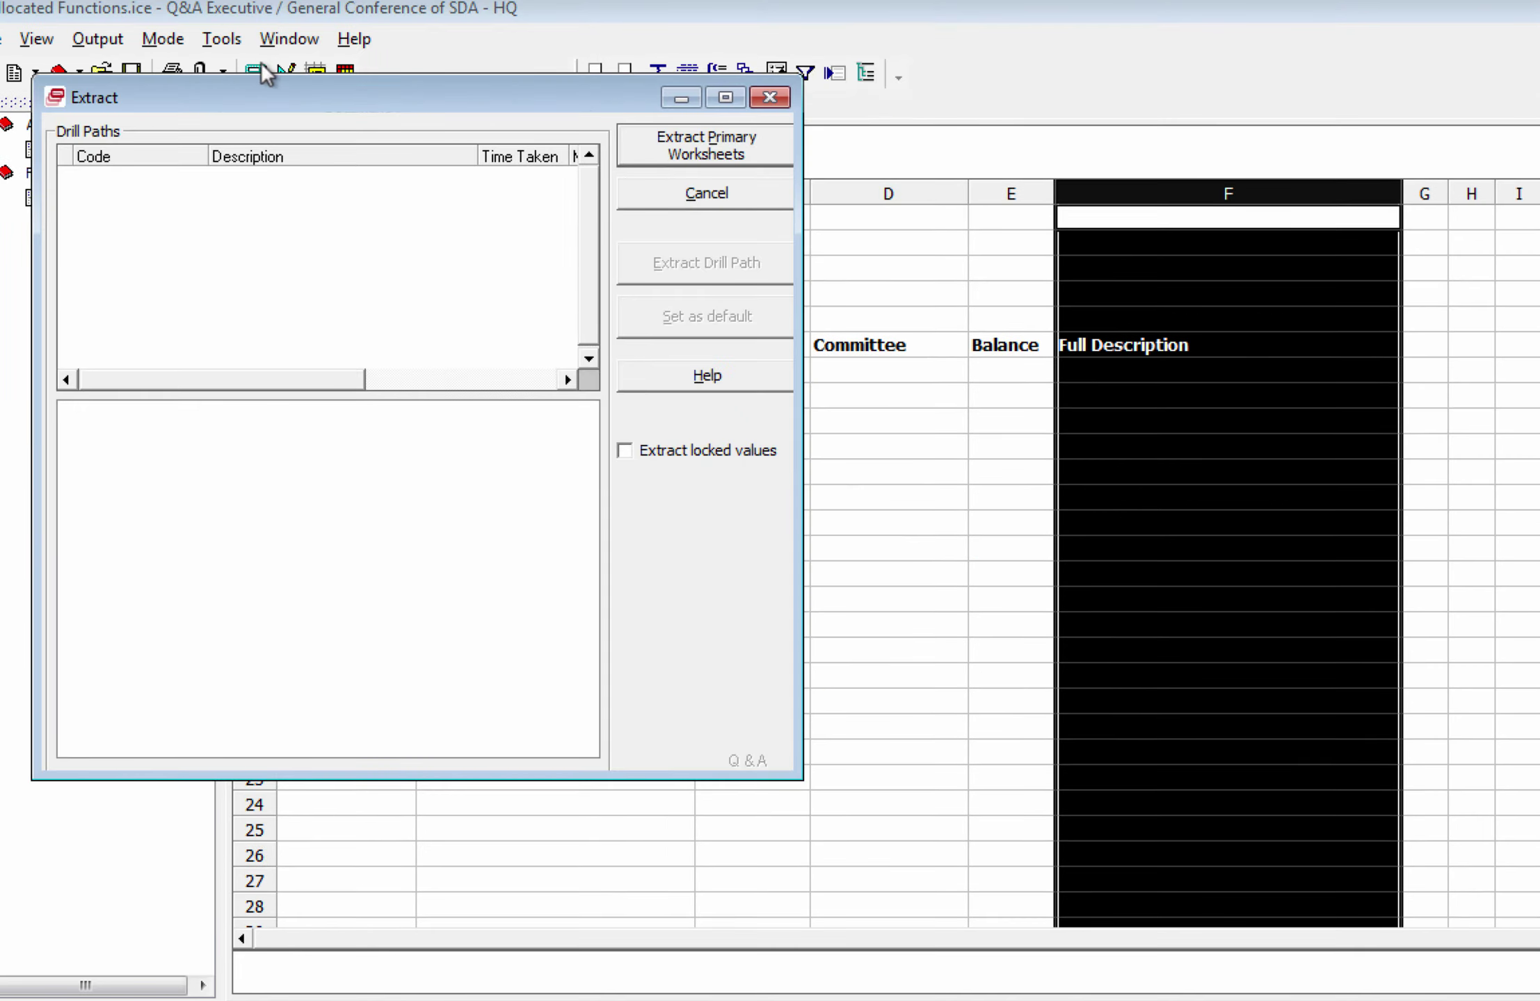
{"action": "left_click", "coordinate": [731, 155]}
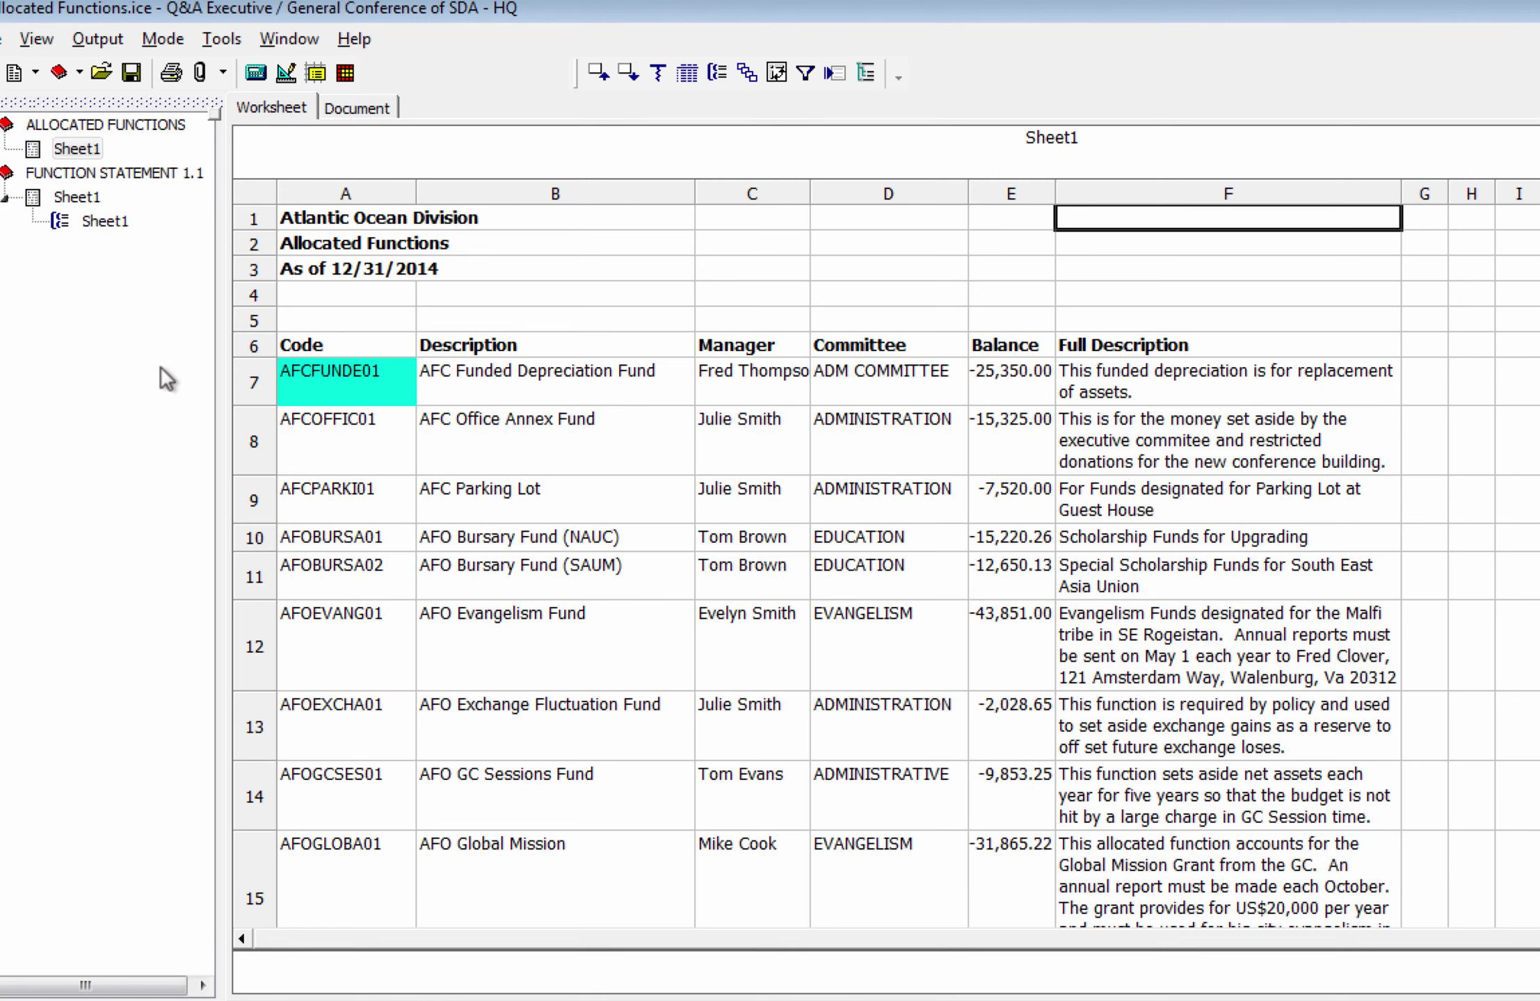
Open the FUNCTION STATEMENT 1.1 report and extract its last saved drill path
{"action": "left_click", "coordinate": [81, 171]}
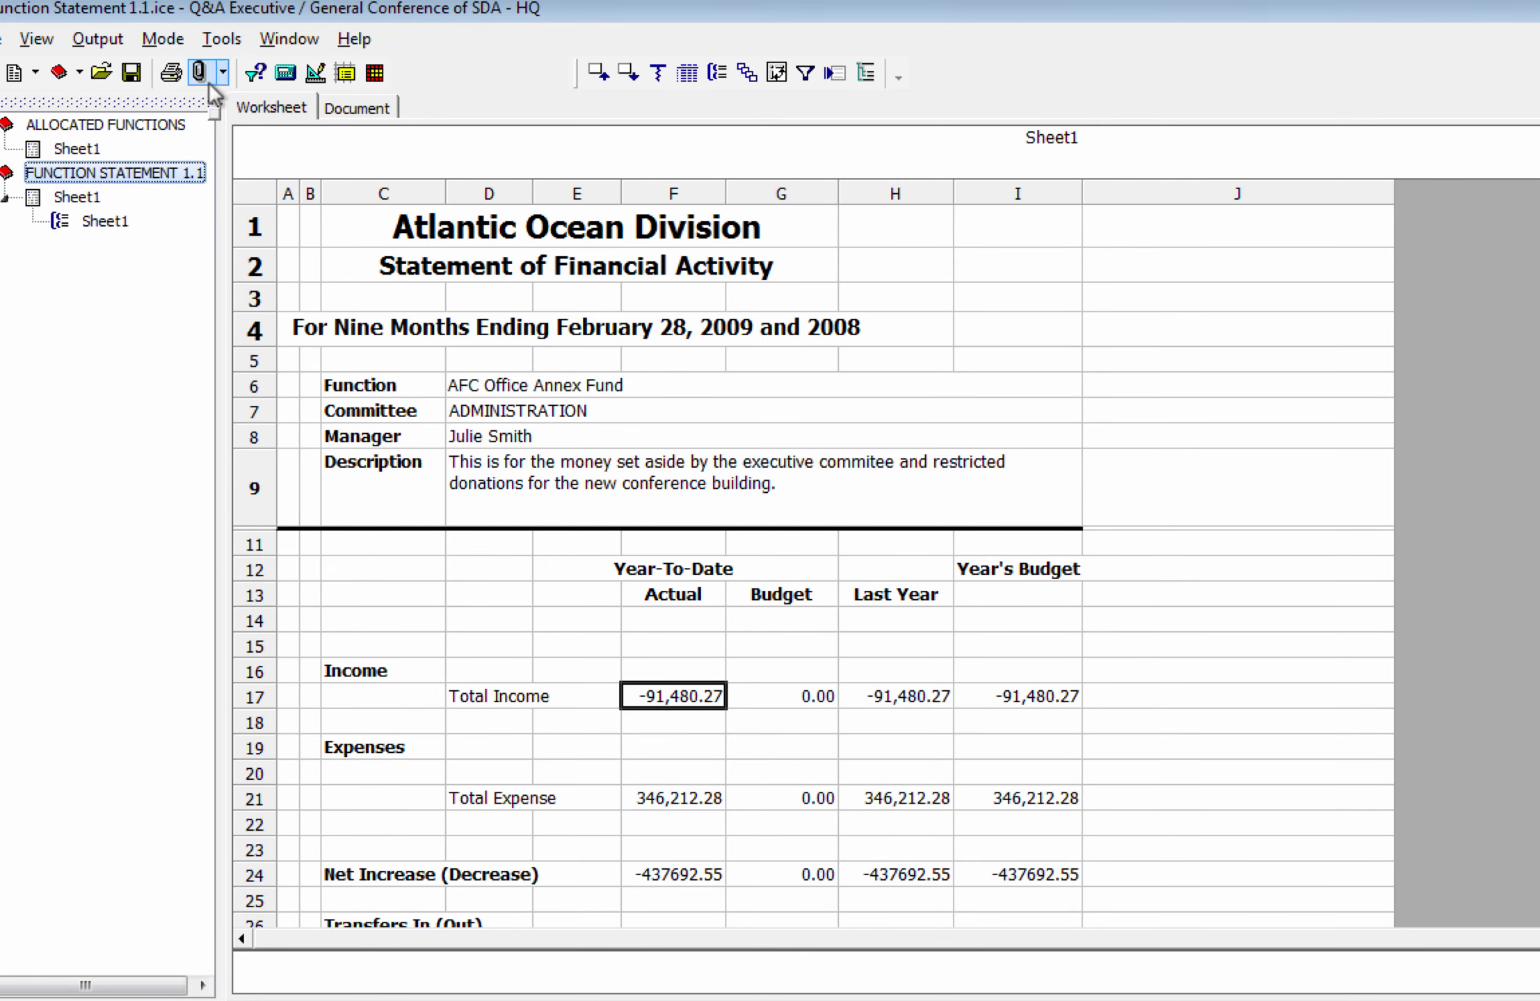
{"action": "left_click", "coordinate": [295, 75]}
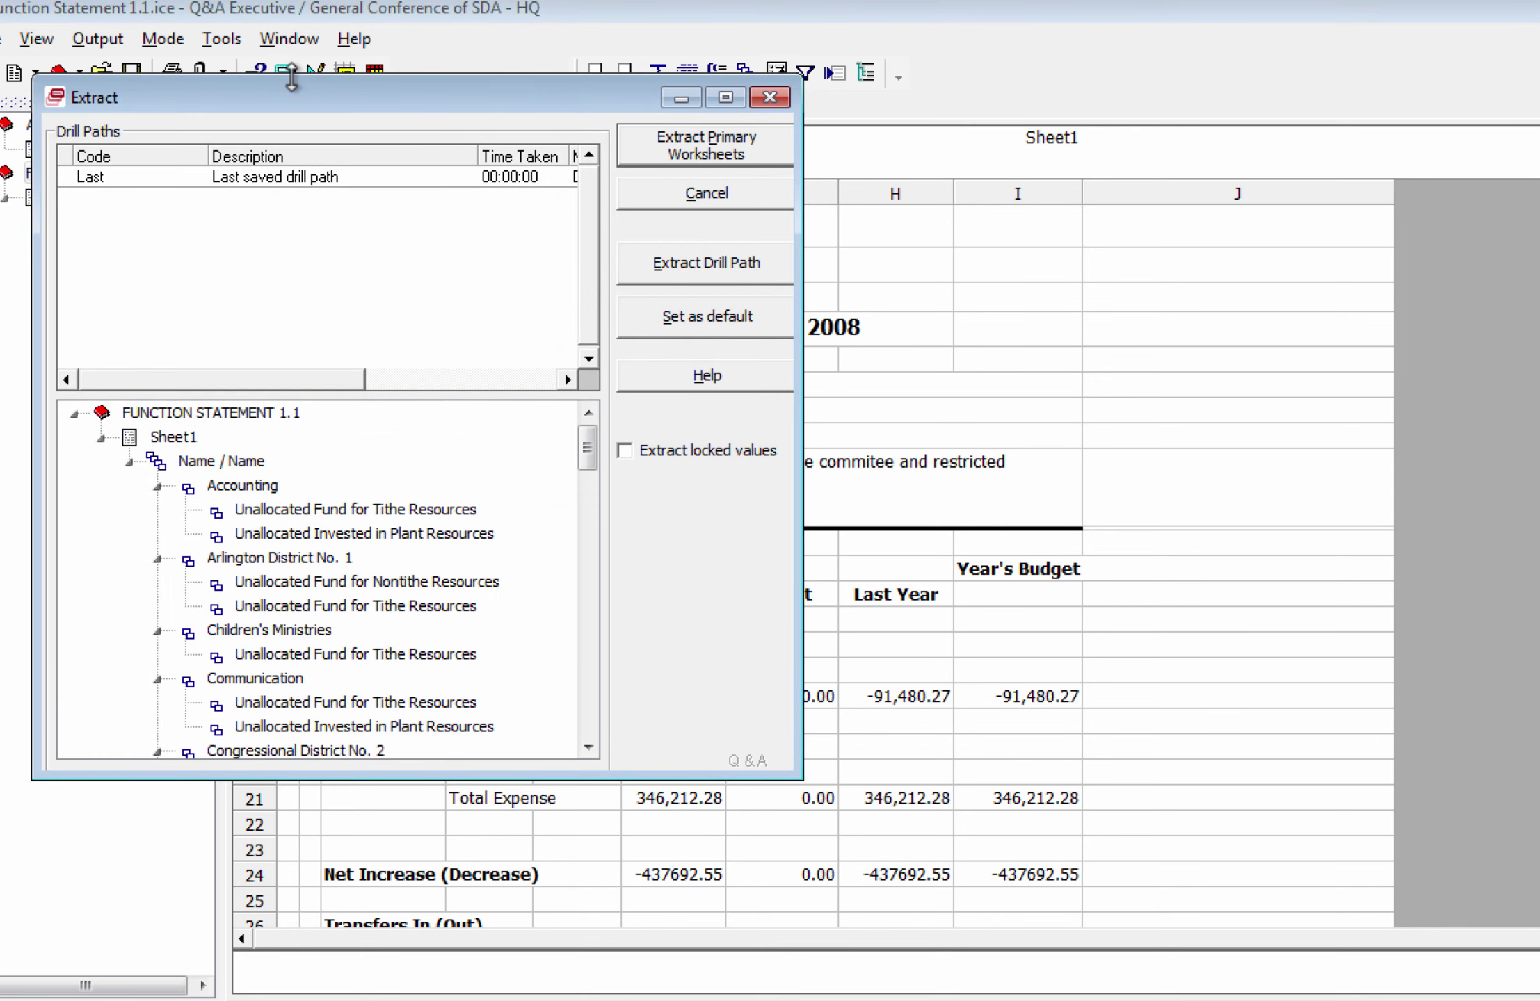
{"action": "left_click", "coordinate": [719, 278]}
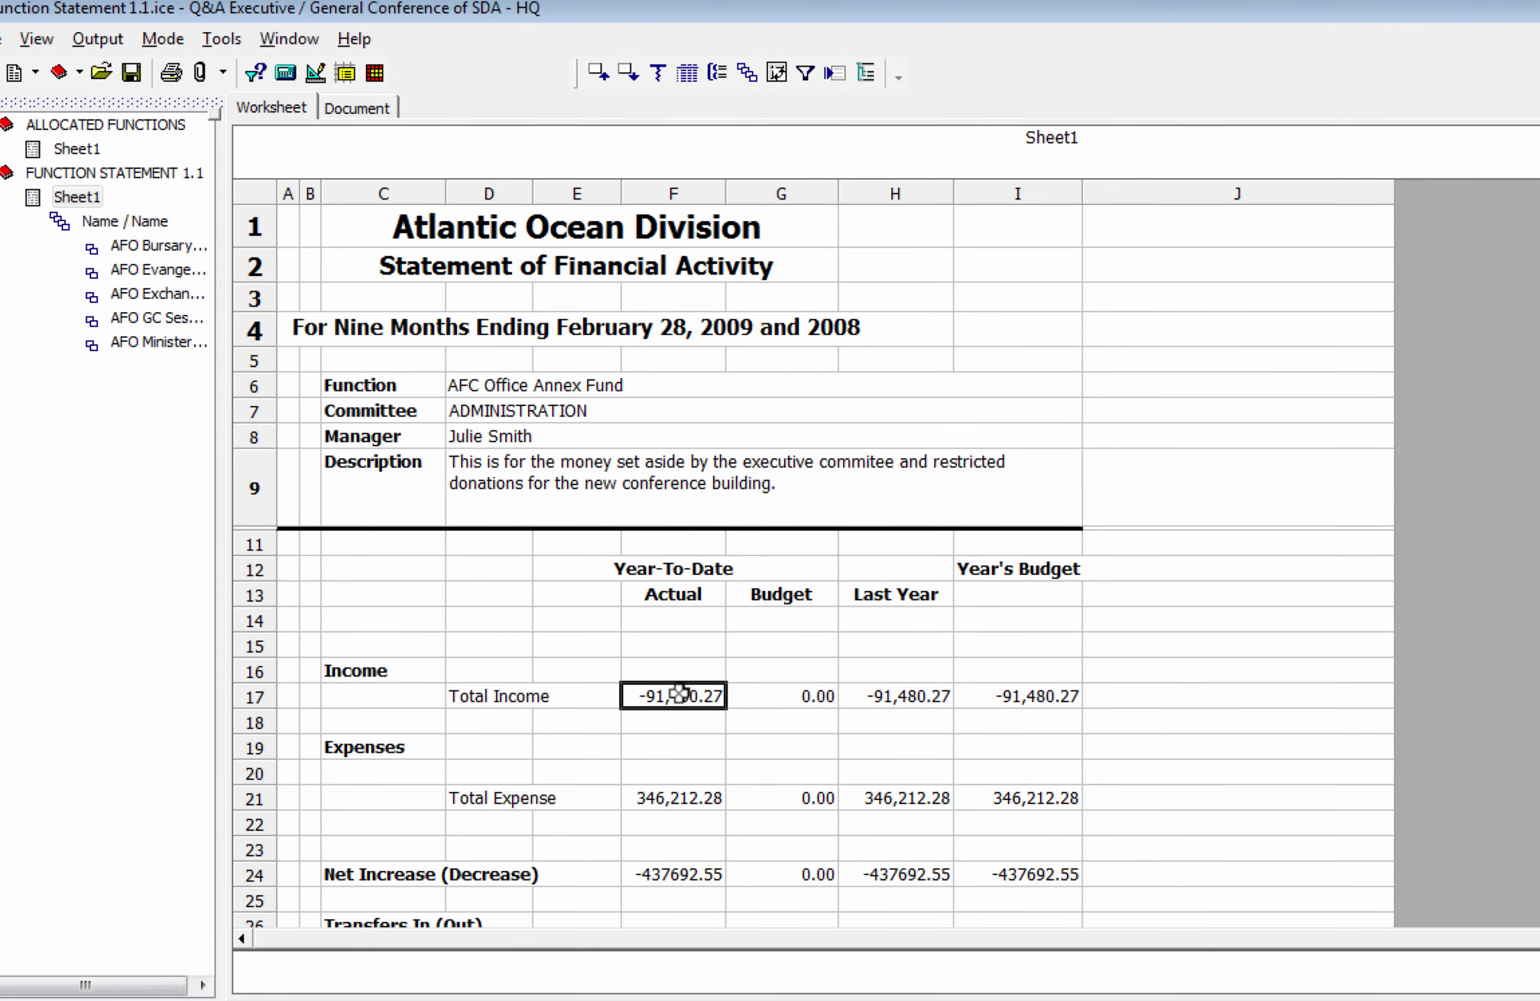
Expand the statement amounts in cells F17 to I33 by Account Code / Description
{"action": "left_click_drag", "start_coordinate": [678, 694], "coordinate": [1014, 784]}
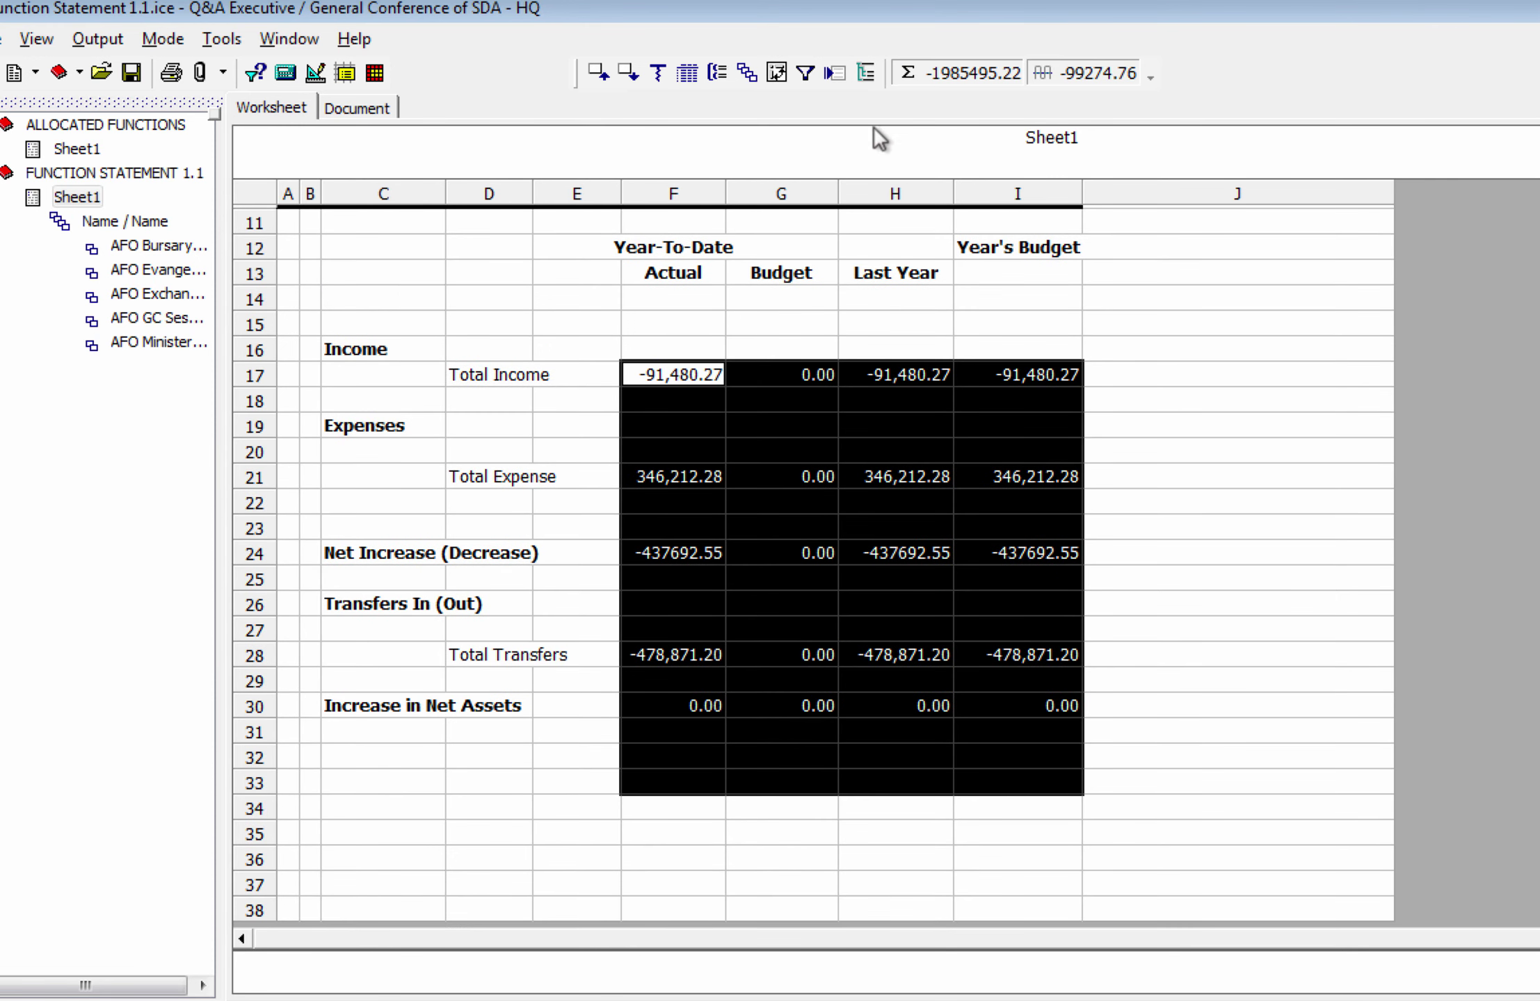
{"action": "left_click", "coordinate": [719, 69]}
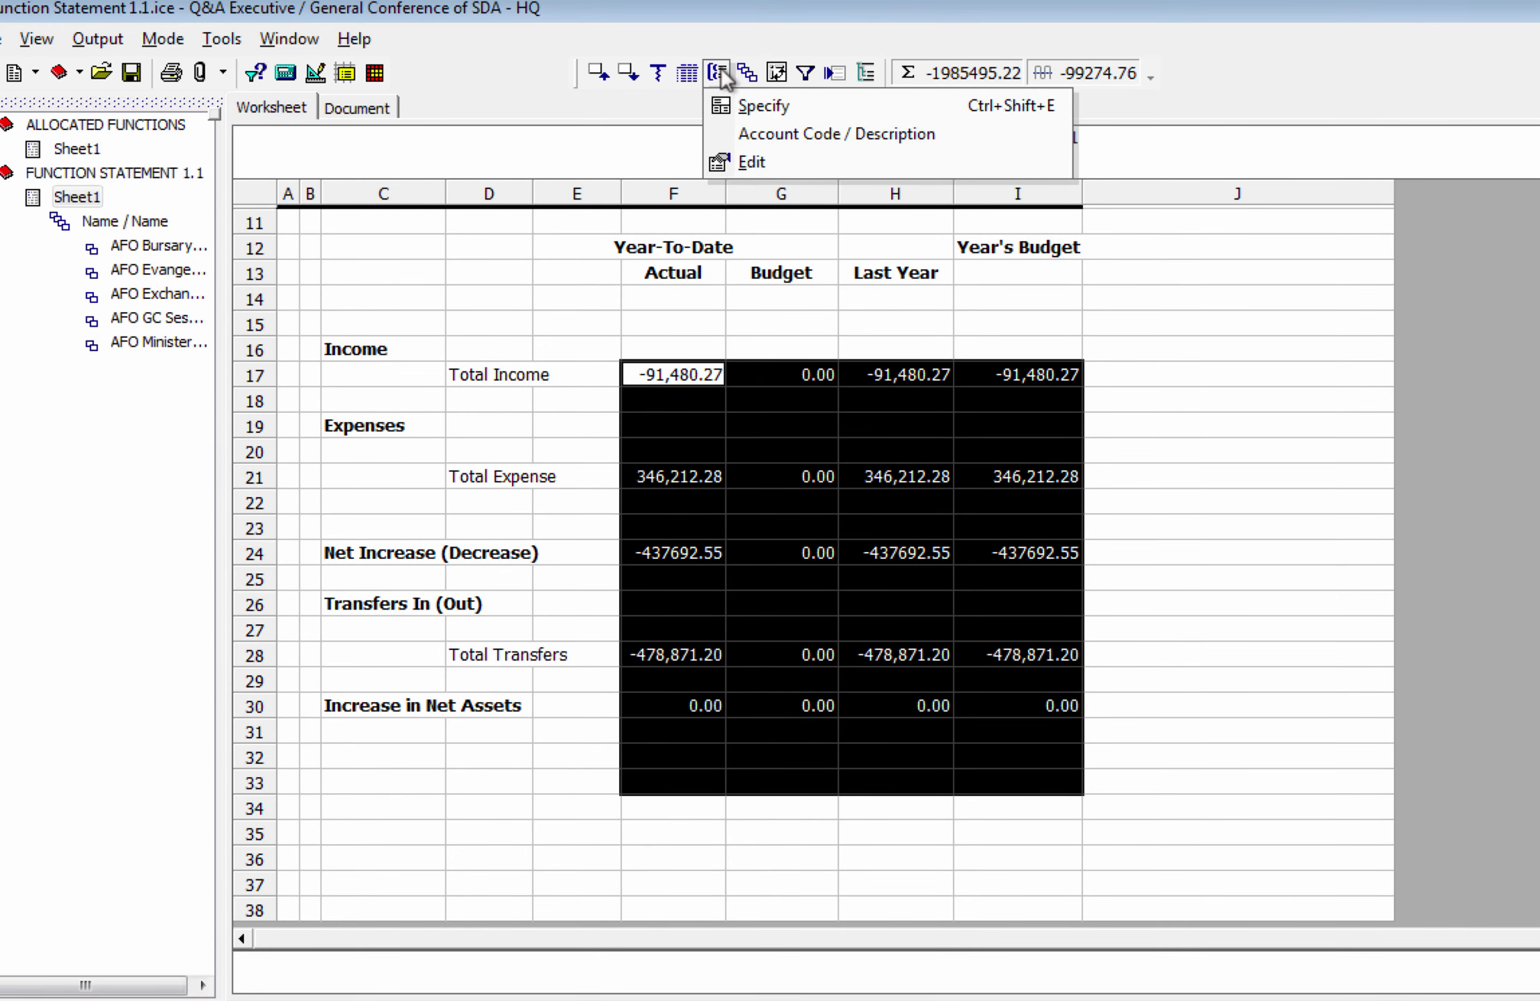
{"action": "left_click", "coordinate": [771, 133]}
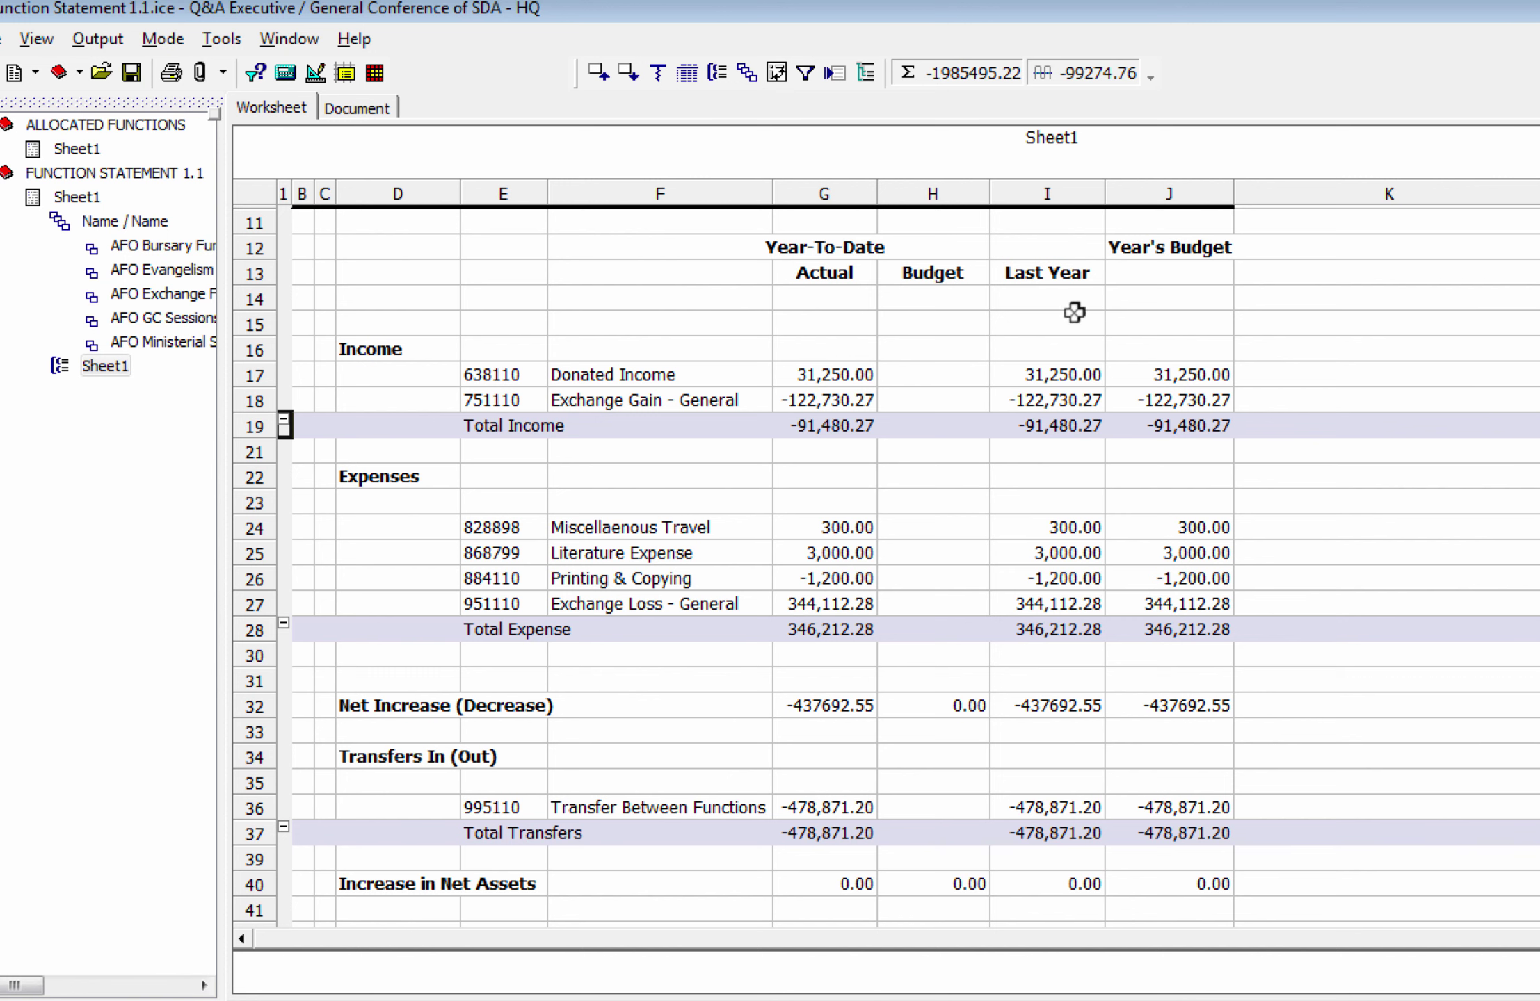
Examine the heading, function, committee, manager and description details at the start of the expanded statement
{"action": "left_click", "coordinate": [1262, 345]}
{"action": "key", "text": "Up"}
{"action": "key", "text": "Up"}
{"action": "key", "text": "Up"}
{"action": "key", "text": "Up"}
{"action": "key", "text": "Up"}
{"action": "key", "text": "Up"}
{"action": "key", "text": "Up"}
{"action": "key", "text": "Up"}
{"action": "key", "text": "Up"}
{"action": "key", "text": "Up"}
{"action": "key", "text": "Up"}
{"action": "key", "text": "Up"}
{"action": "key", "text": "Up"}
{"action": "key", "text": "Up"}
{"action": "key", "text": "Up"}
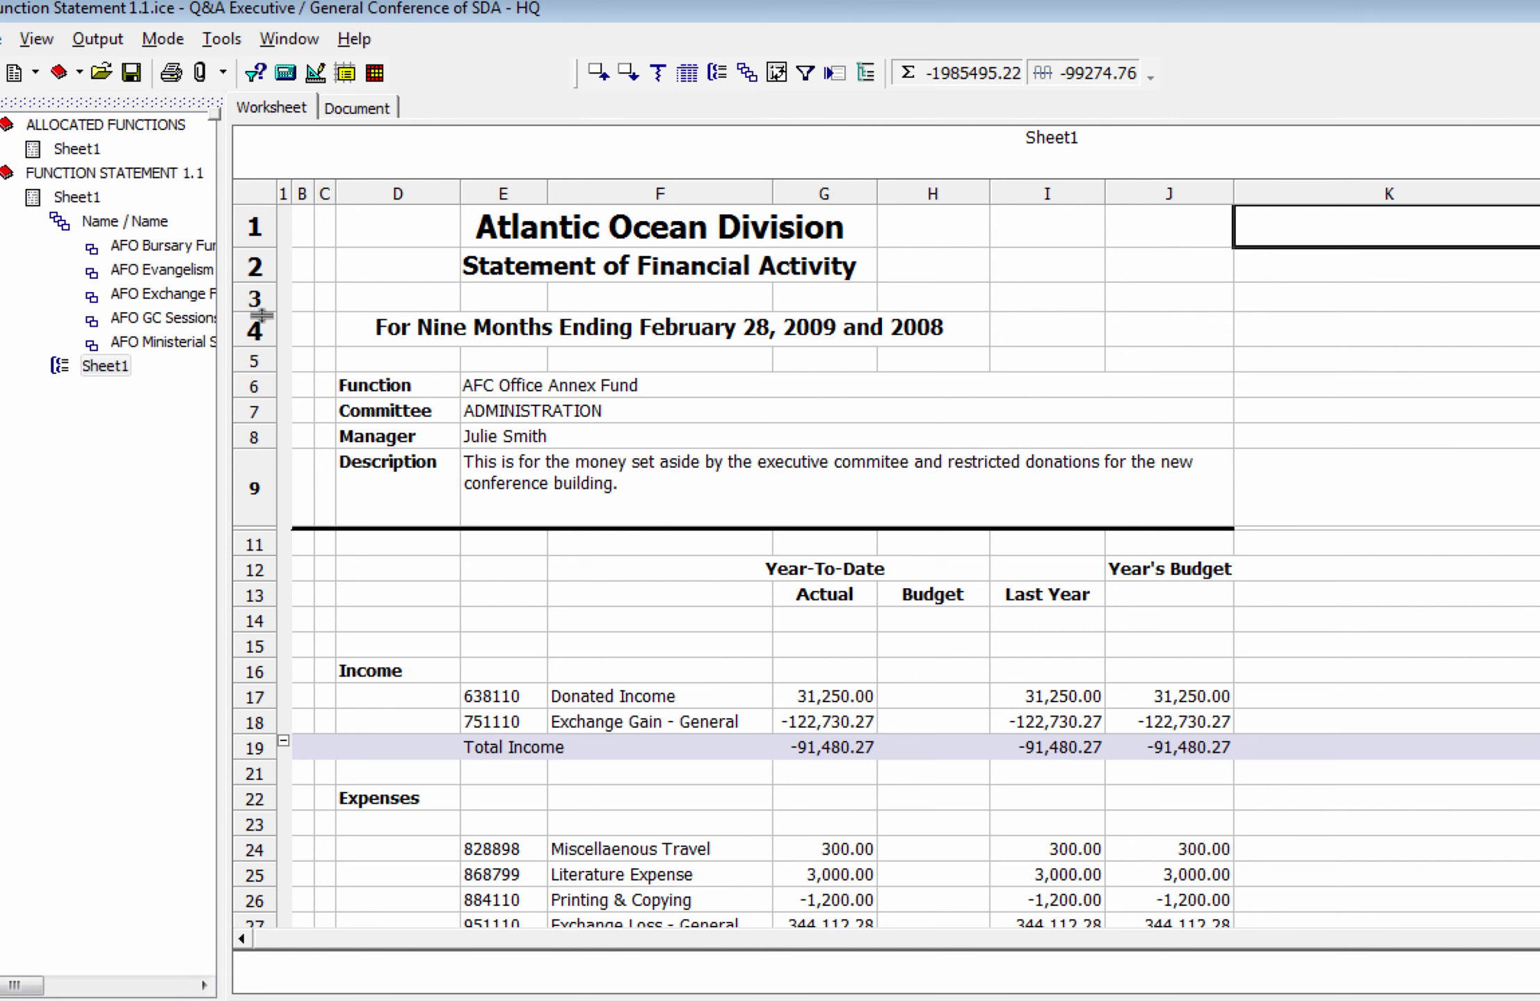
Switch to the Allocated Functions worksheet, enter design mode and open the summary report definition in cell A7
{"action": "left_click", "coordinate": [95, 155]}
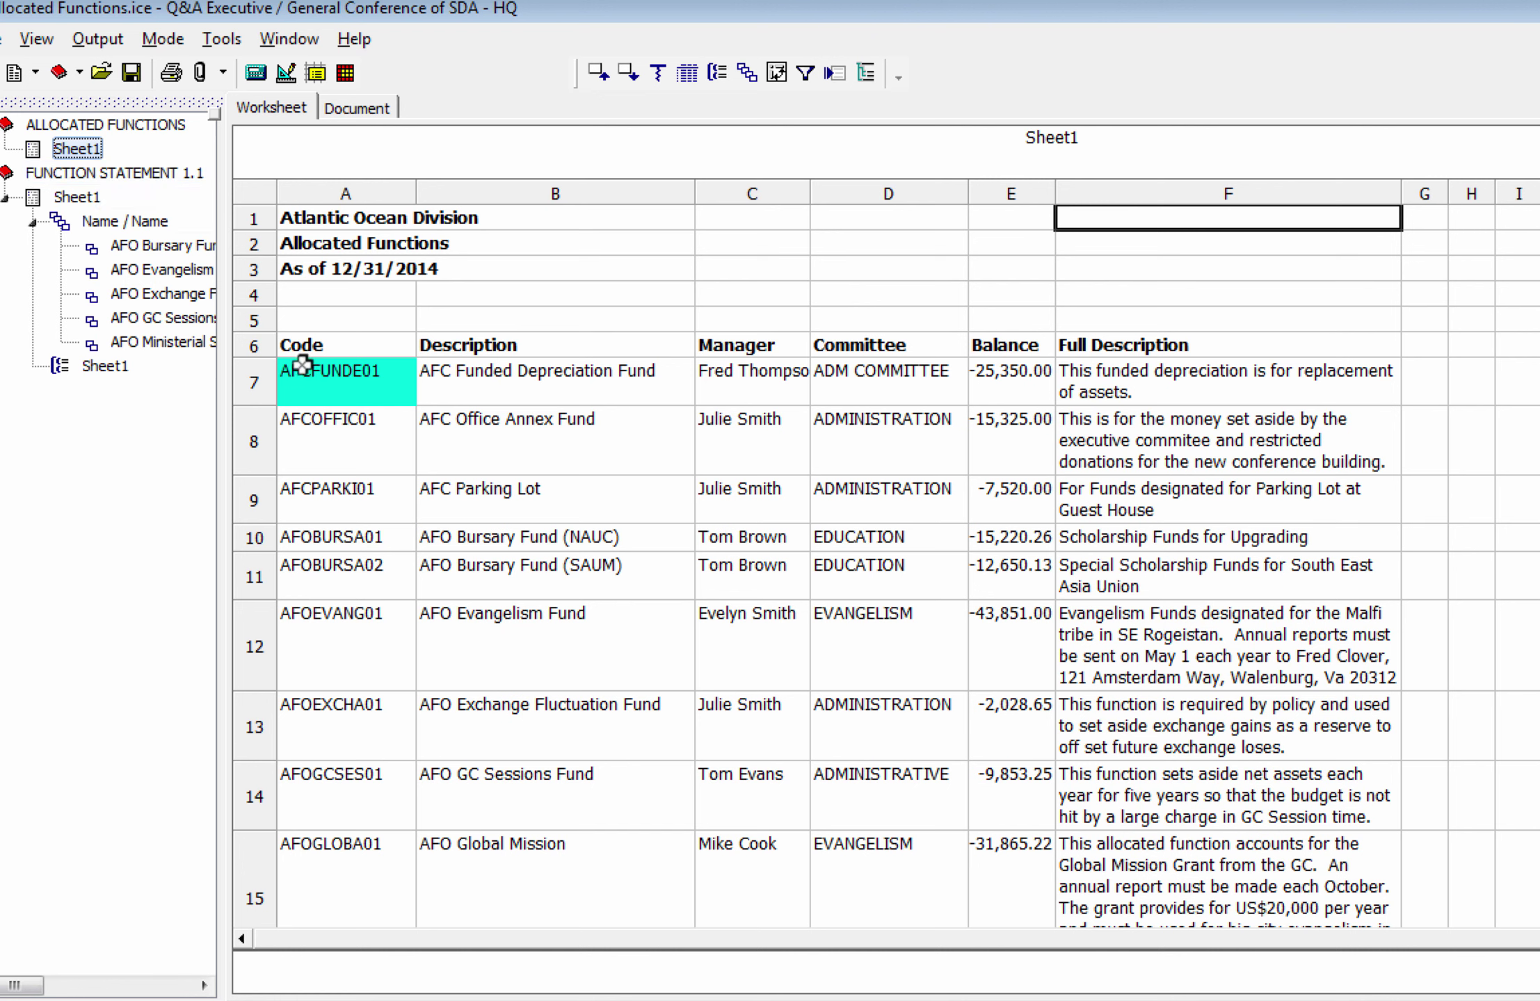
{"action": "left_click", "coordinate": [331, 376]}
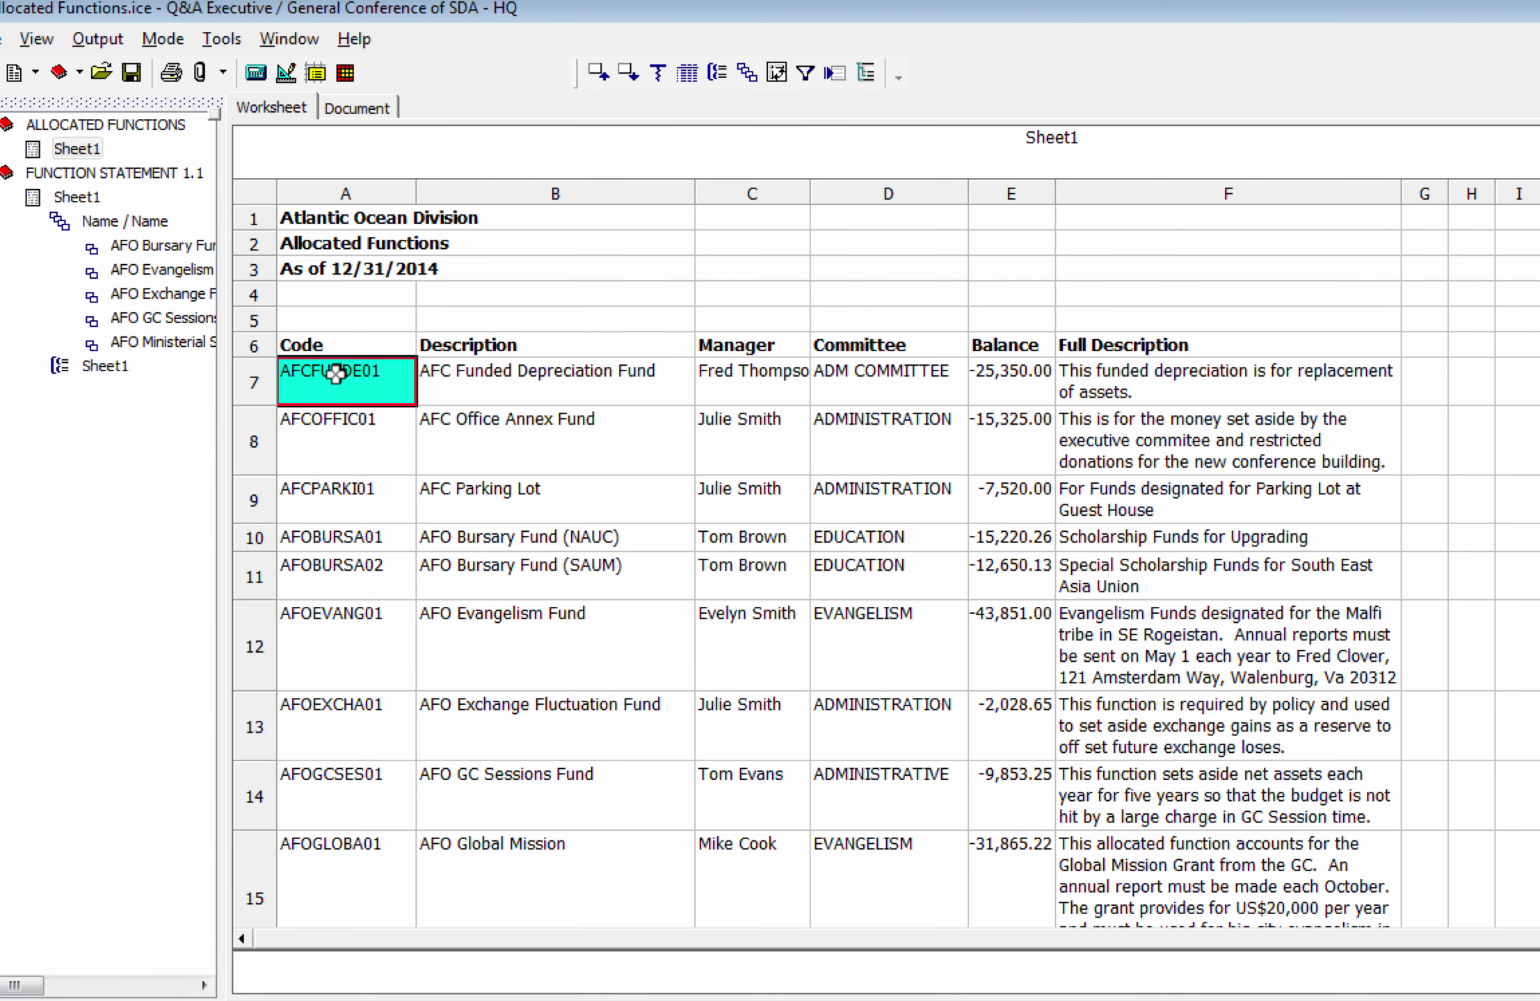
{"action": "left_click", "coordinate": [284, 71]}
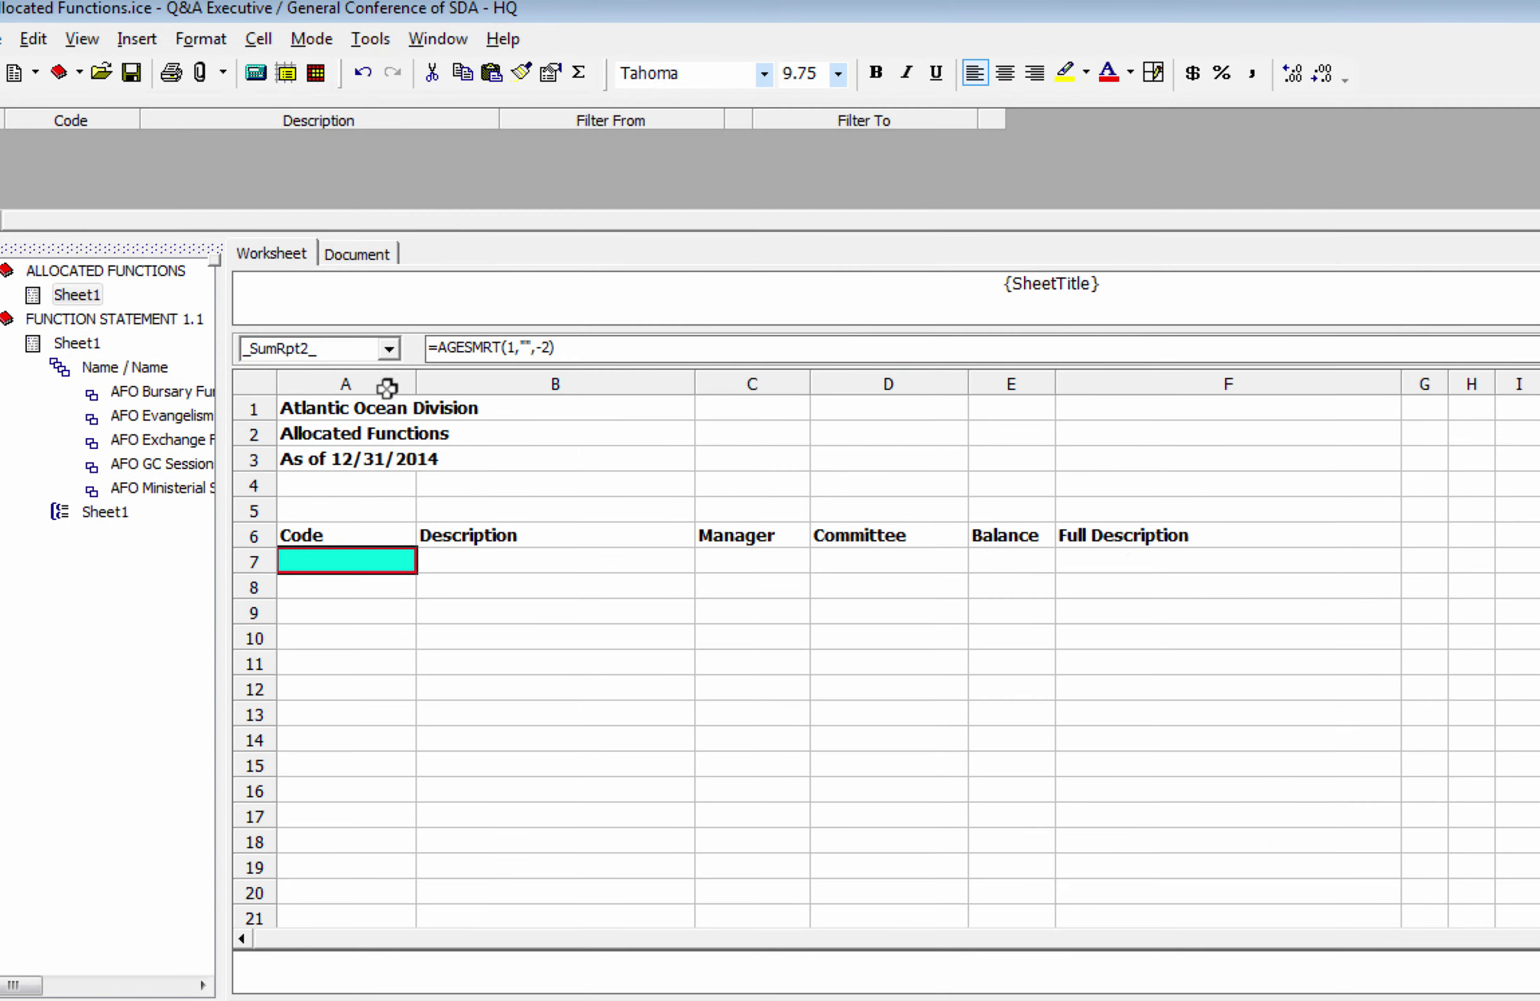
{"action": "double_click", "coordinate": [356, 556]}
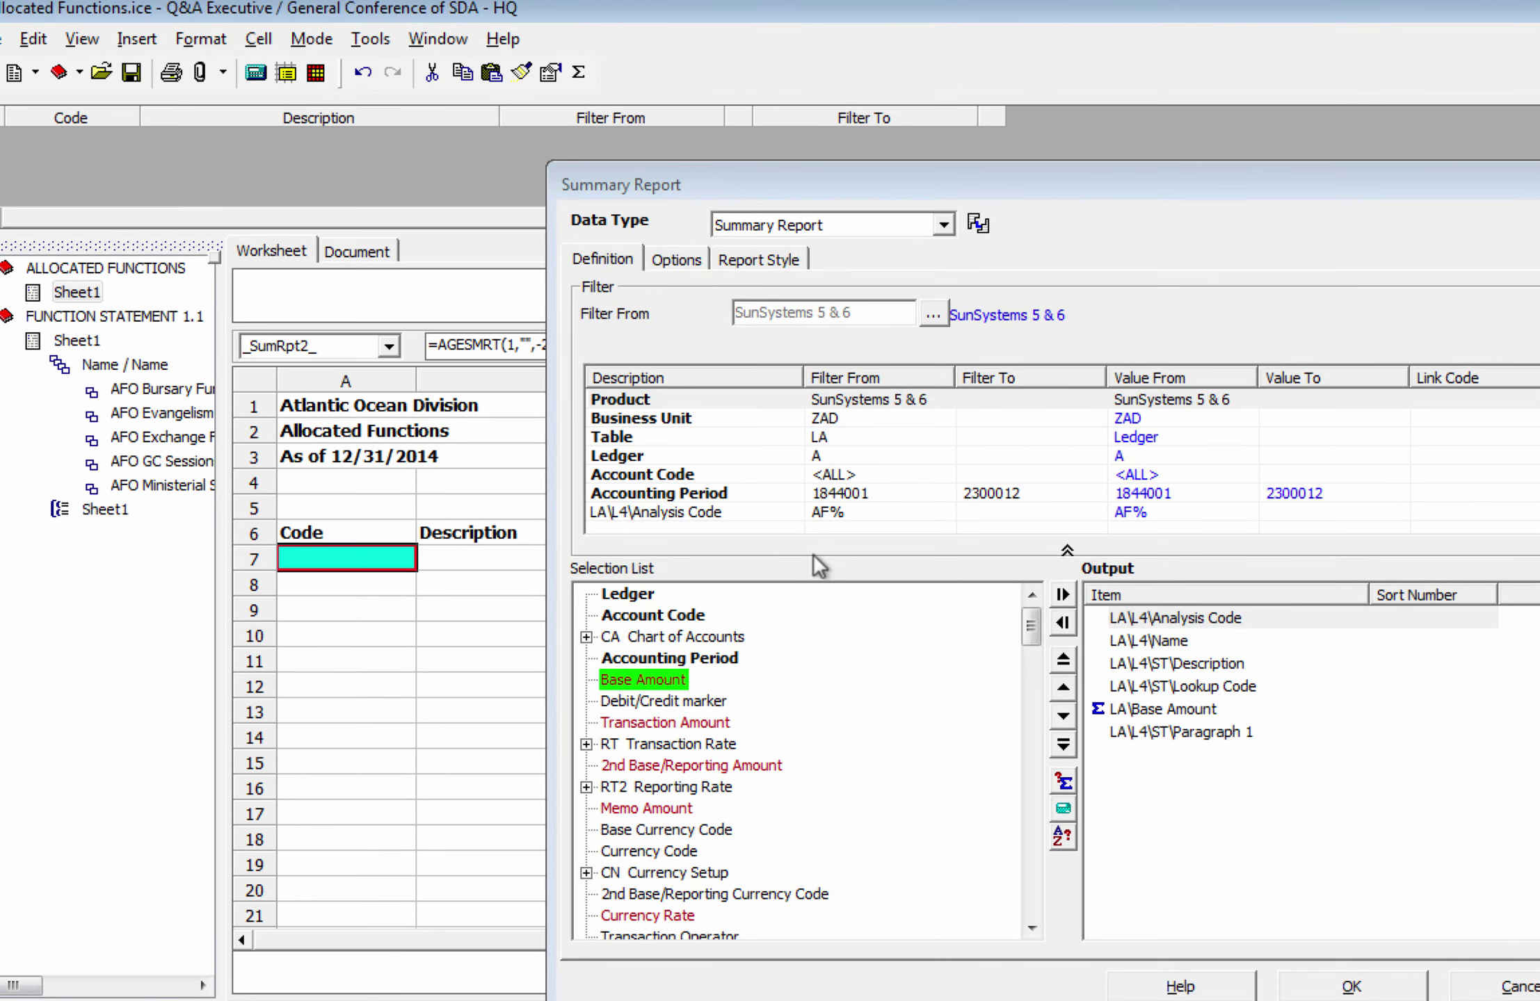
Add Lookup Code from the Standard Text of the L4 Function Analysis Table to the summary report's filters
{"action": "left_click_drag", "start_coordinate": [1031, 629], "coordinate": [1032, 763]}
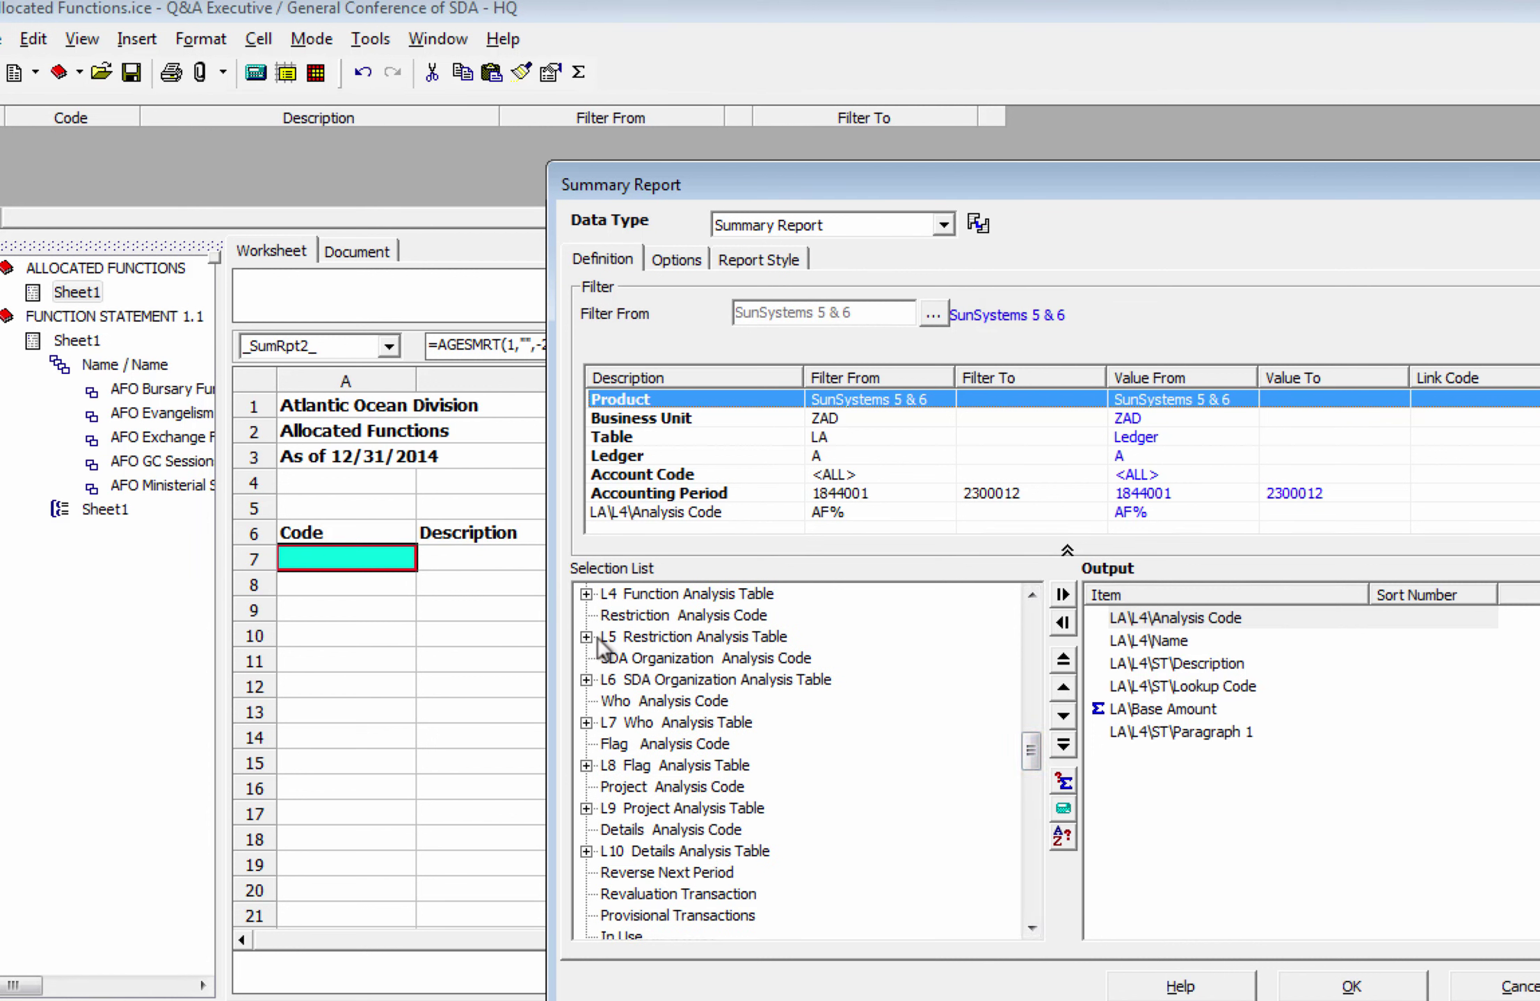
{"action": "left_click", "coordinate": [585, 594]}
{"action": "mouse_move", "coordinate": [1030, 733]}
{"action": "left_mouse_down"}
{"action": "mouse_move", "coordinate": [1029, 773]}
{"action": "mouse_move", "coordinate": [1029, 745]}
{"action": "left_mouse_up"}
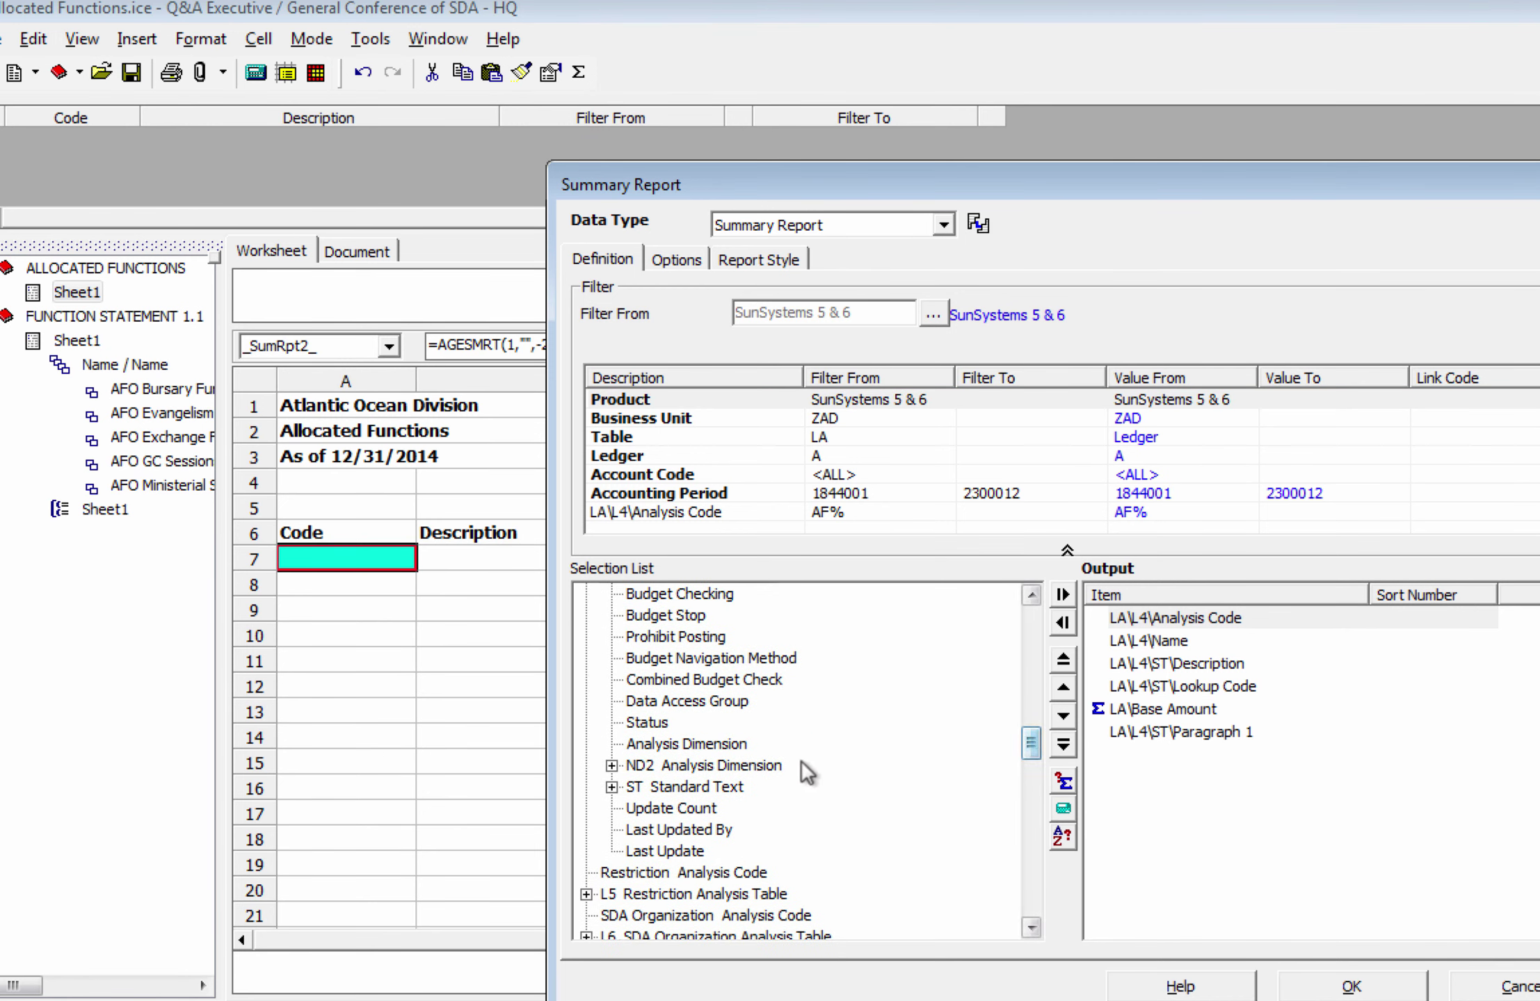
{"action": "left_click", "coordinate": [609, 787]}
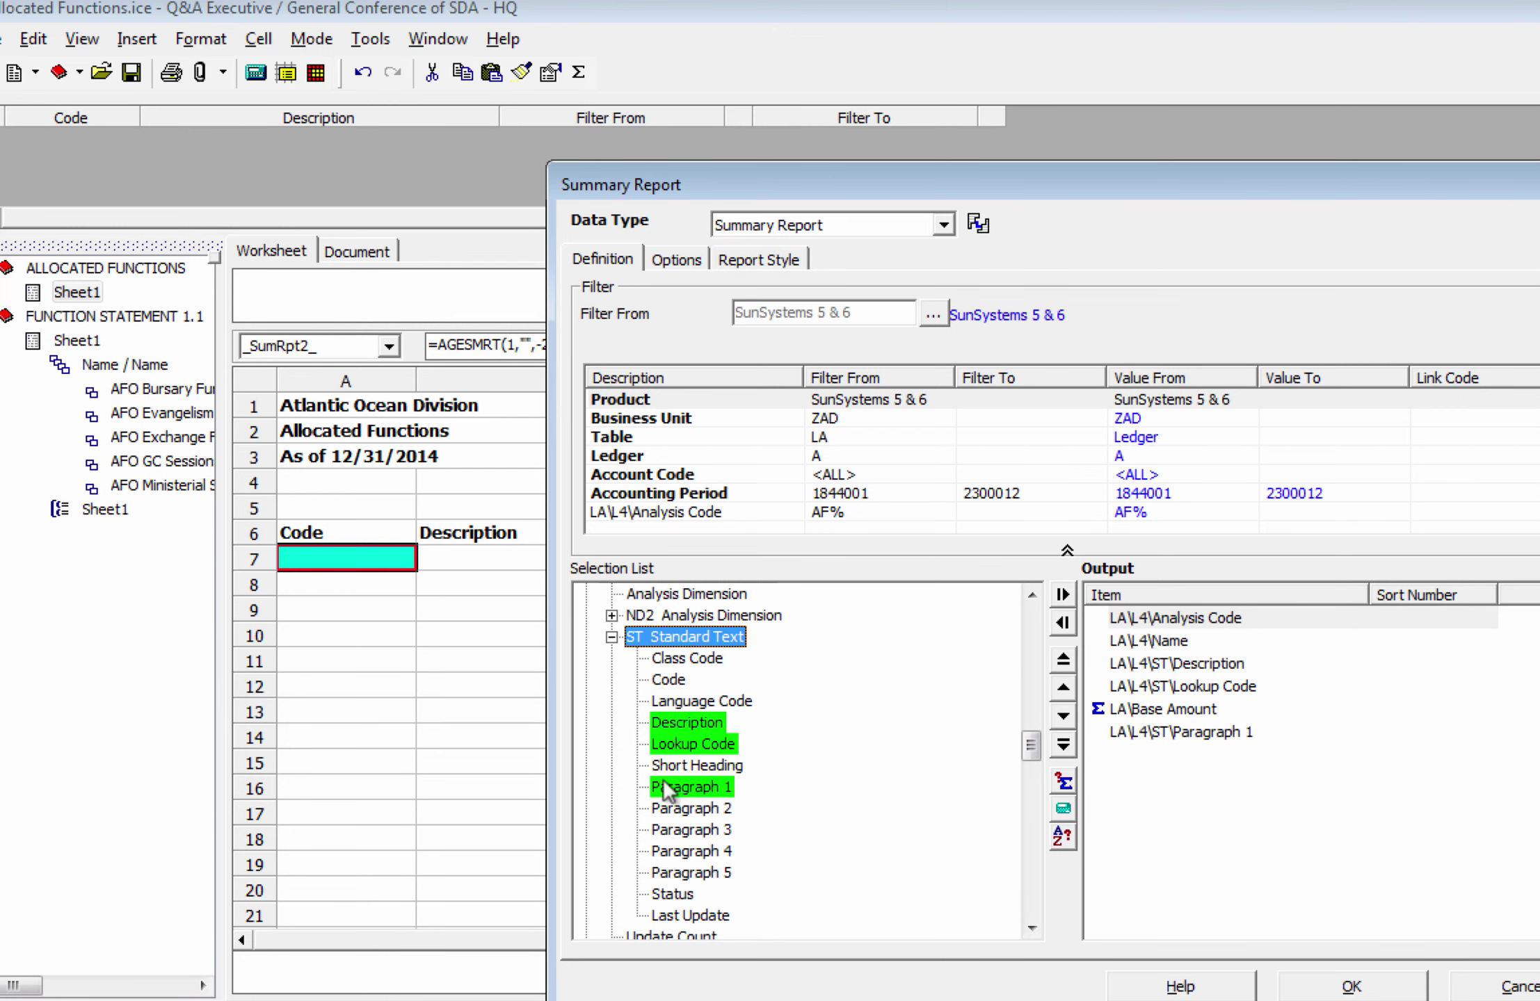
{"action": "left_click", "coordinate": [683, 724]}
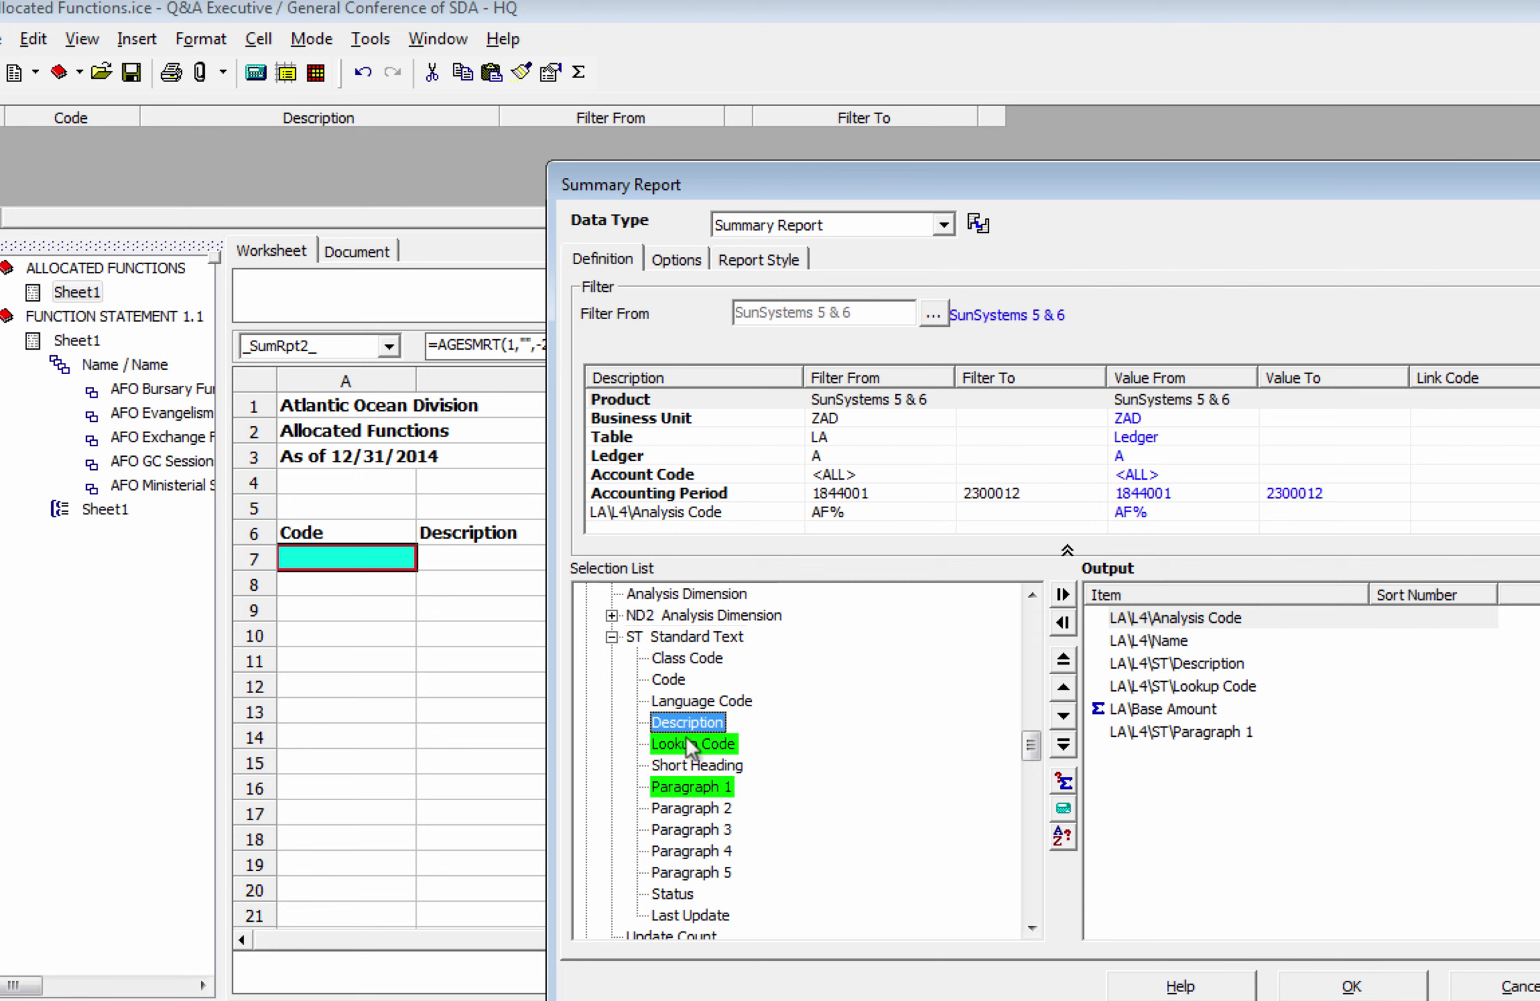
{"action": "left_click", "coordinate": [686, 741]}
{"action": "left_click_drag", "start_coordinate": [688, 745], "coordinate": [685, 520]}
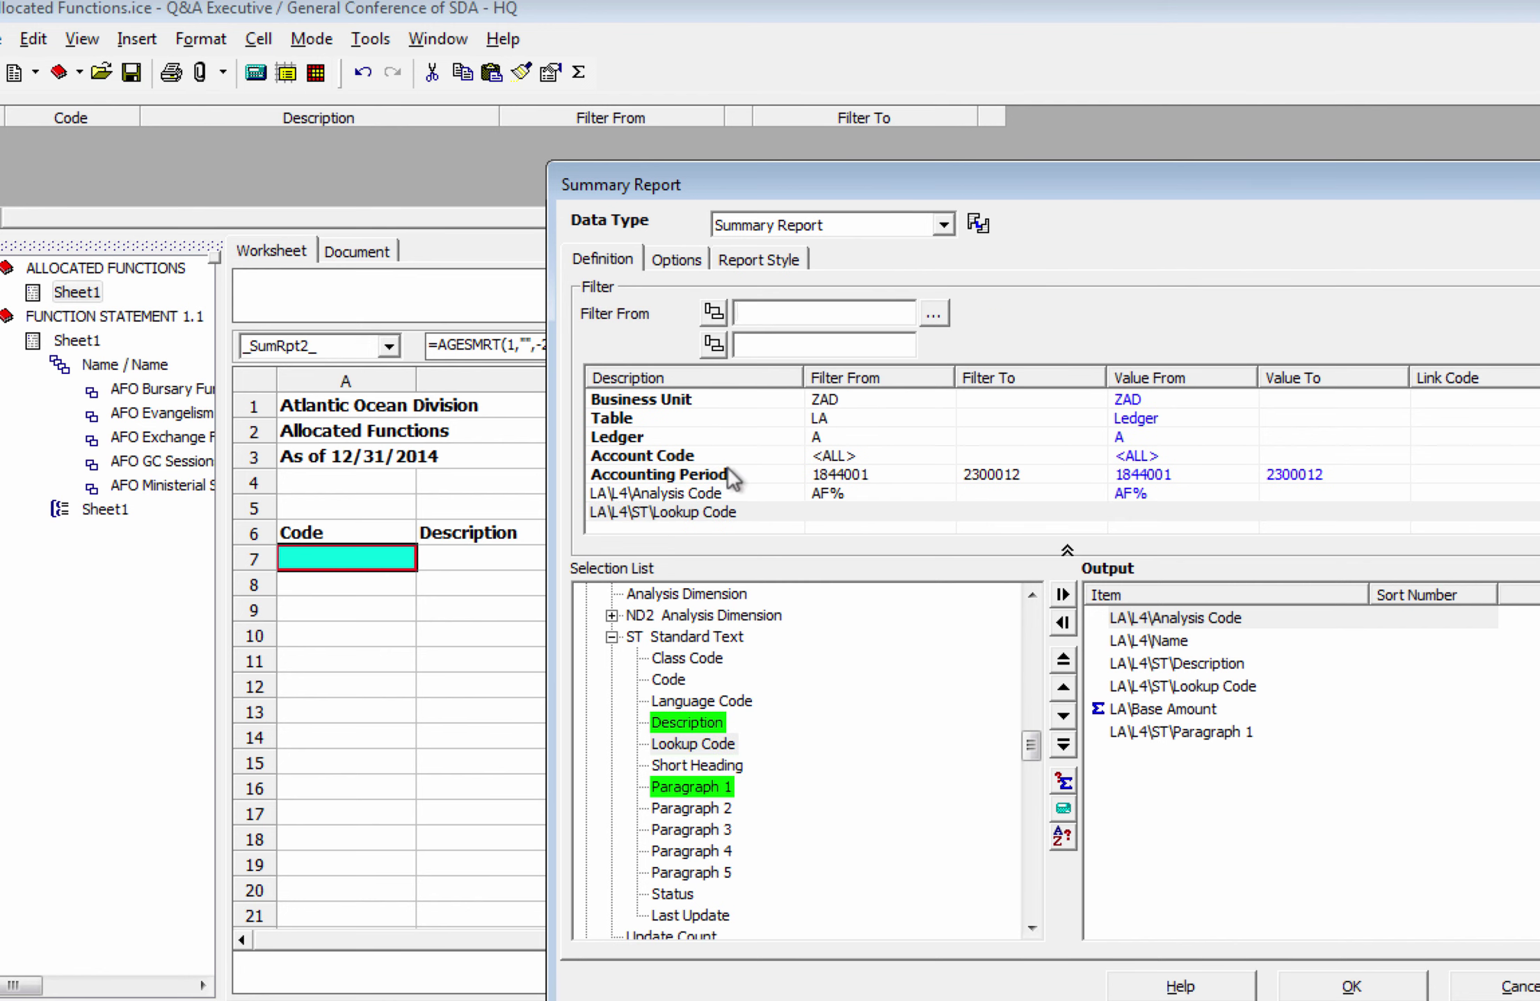
{"action": "left_click", "coordinate": [934, 312]}
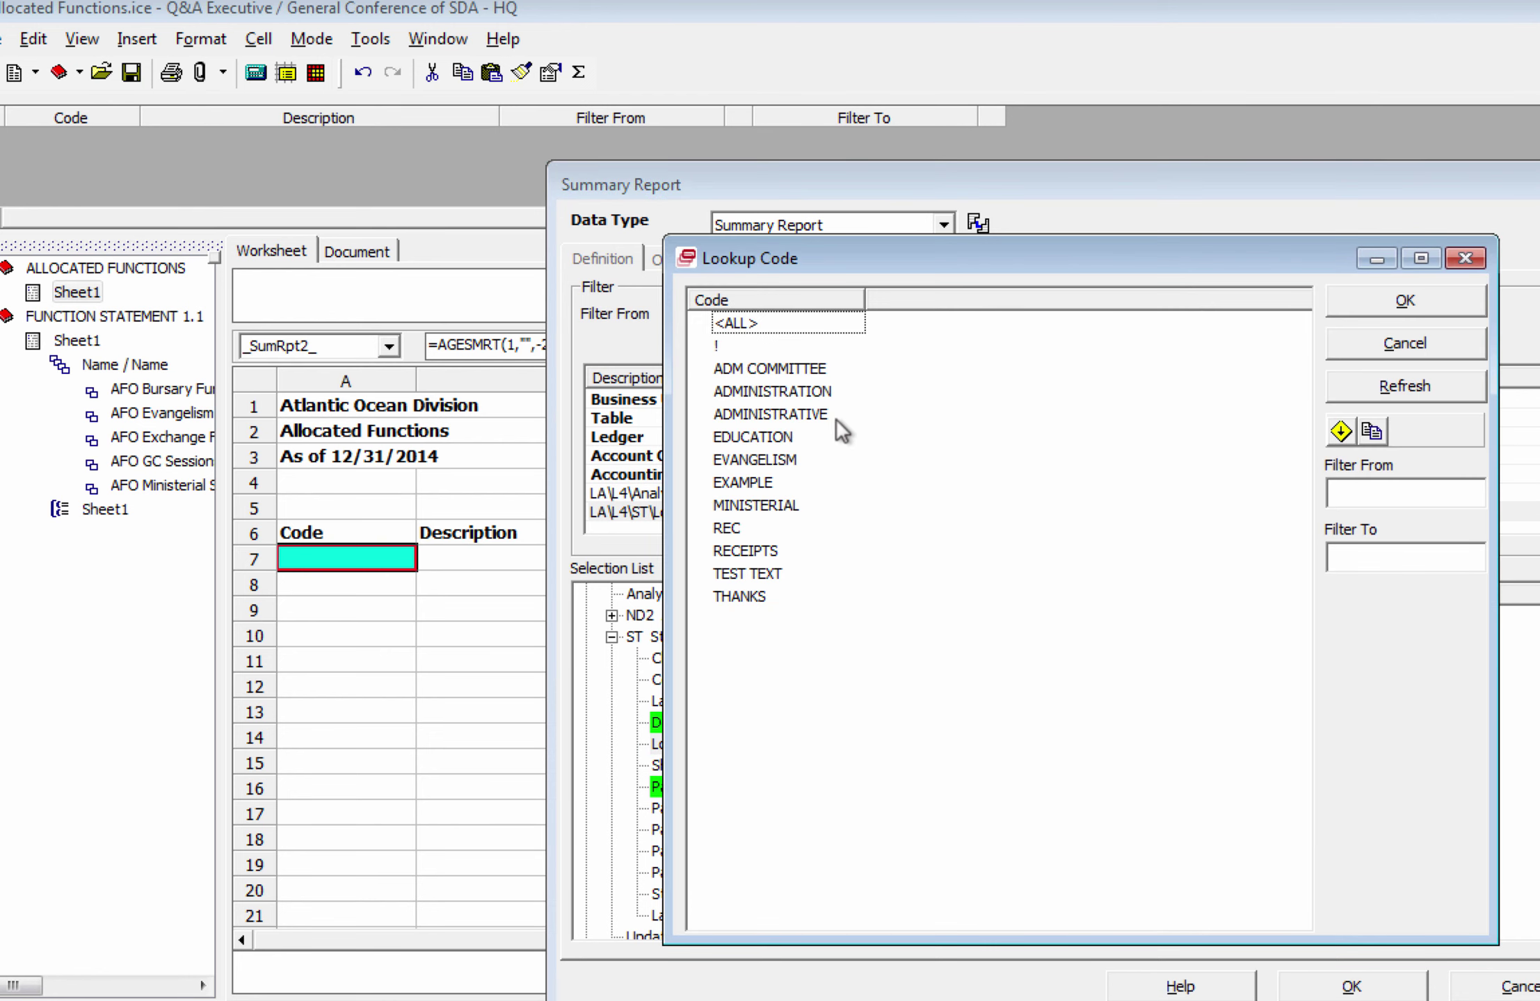
{"action": "left_click", "coordinate": [793, 386]}
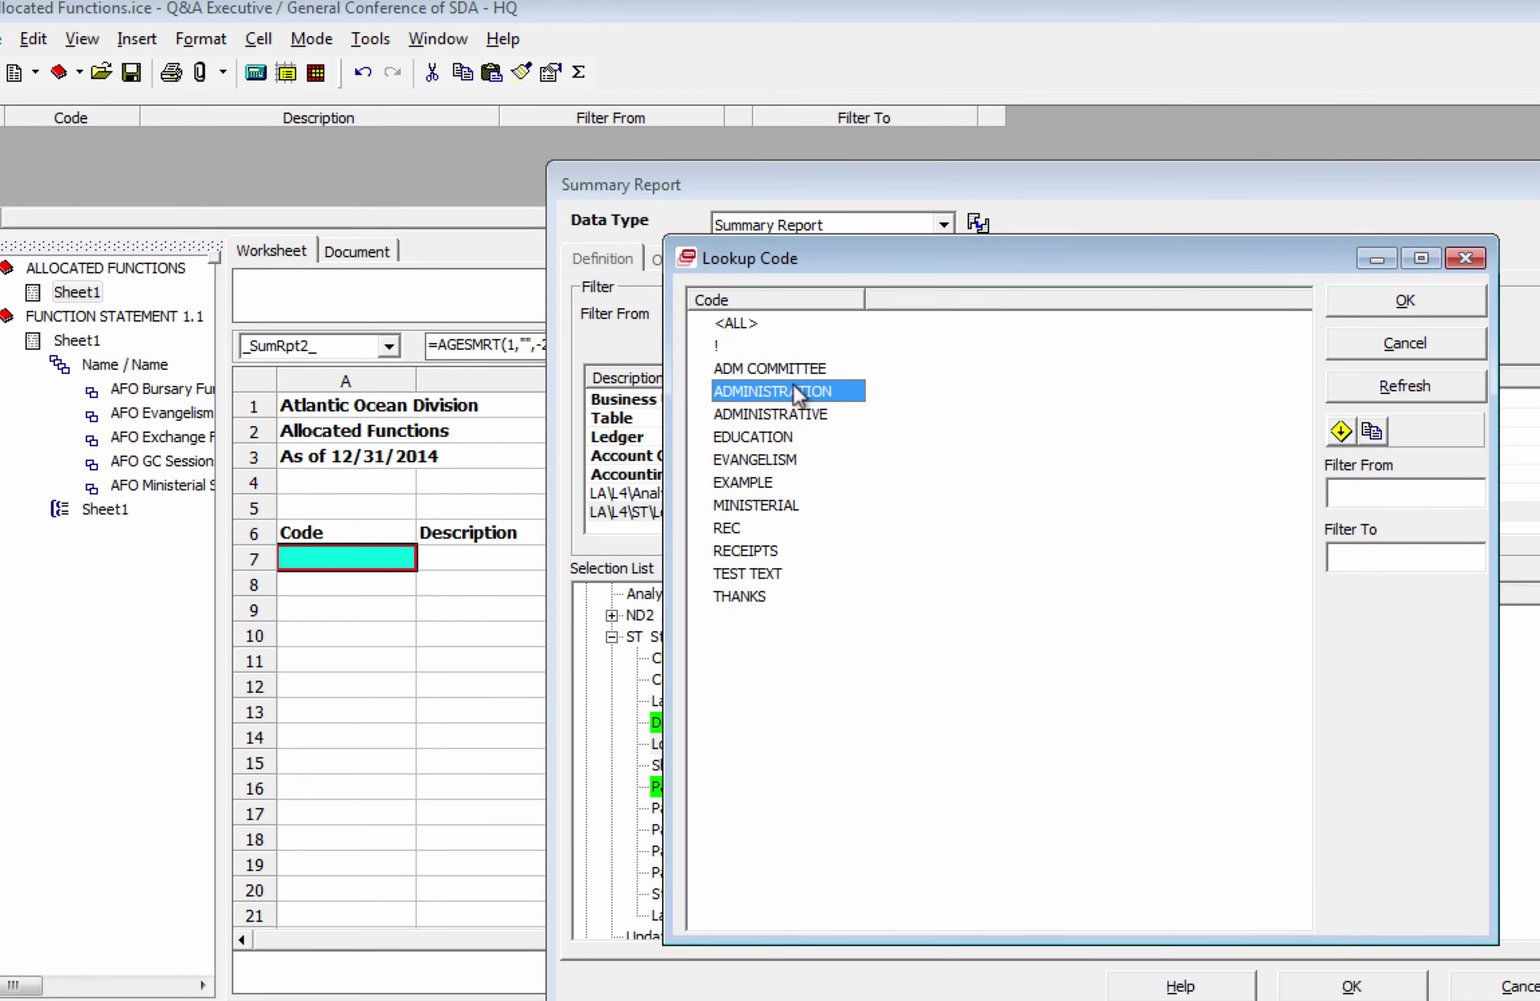
{"action": "double_click", "coordinate": [793, 387]}
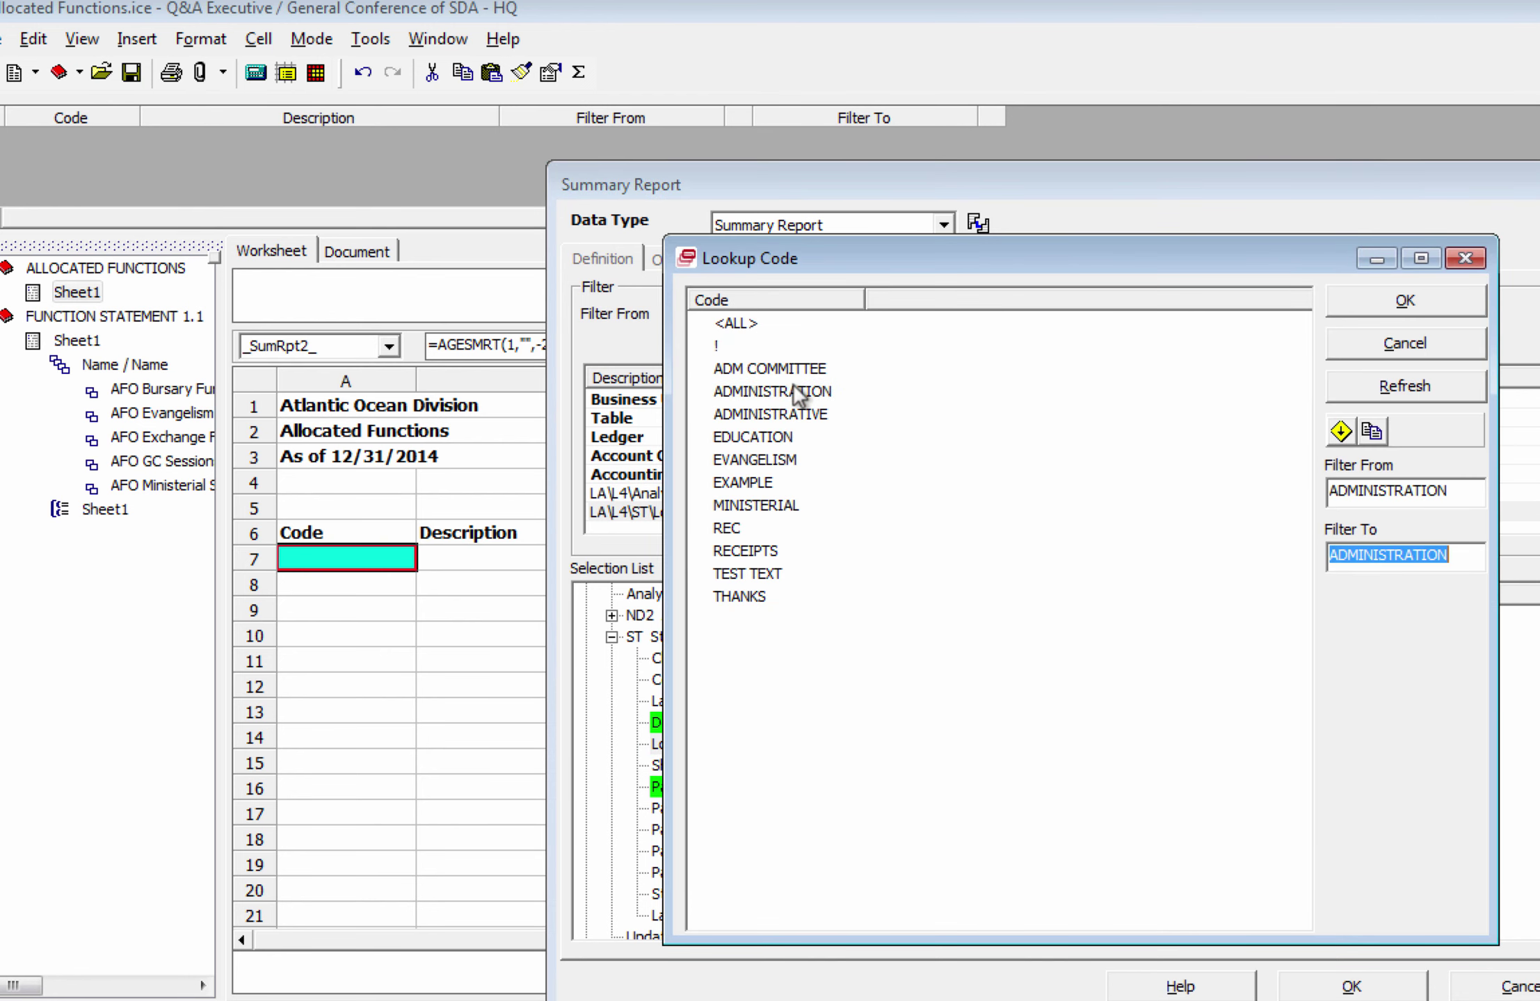
{"action": "left_click", "coordinate": [1402, 345]}
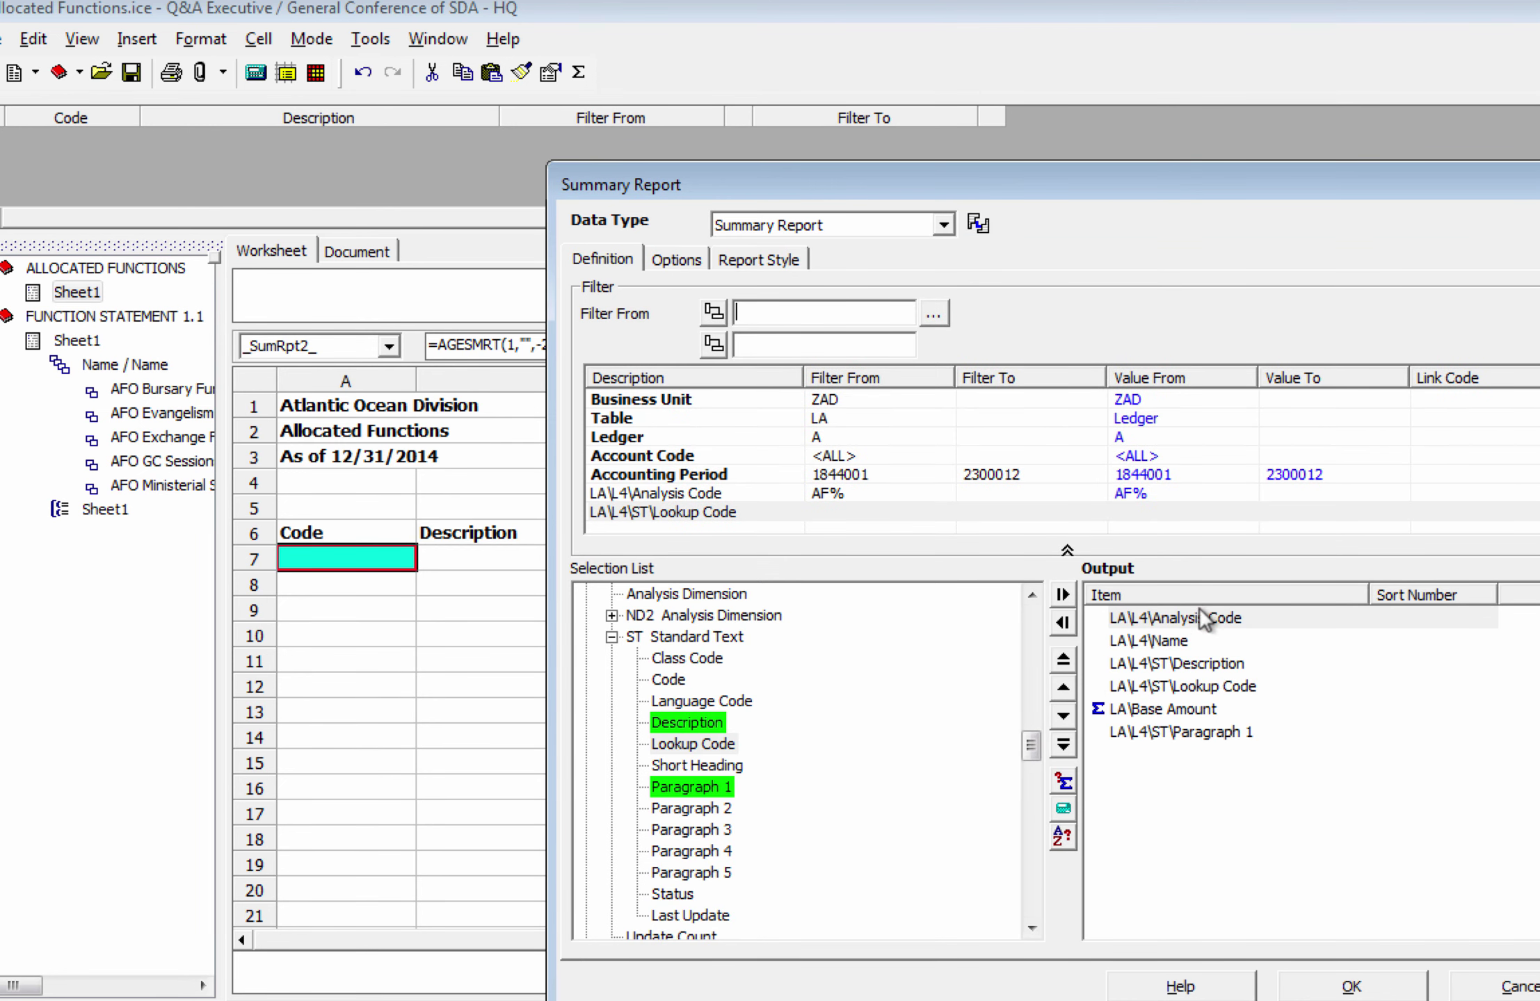
Sort the summary report output by LA\L4\ST\Lookup Code and accept the definition
{"action": "left_click", "coordinate": [1160, 733]}
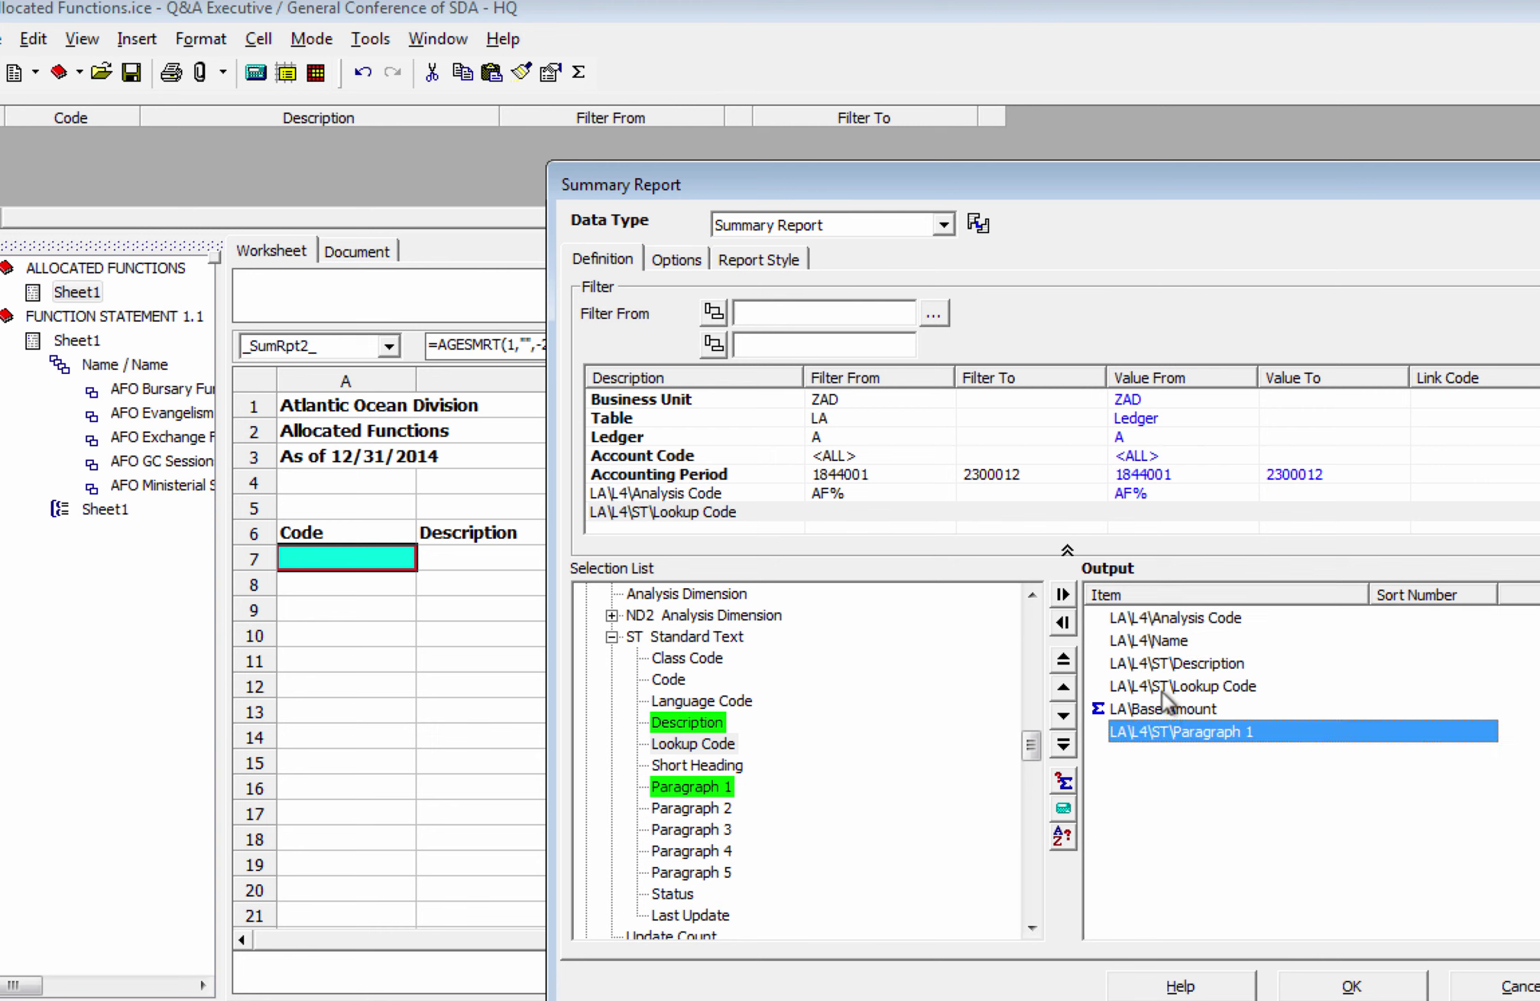
{"action": "left_click", "coordinate": [1162, 690]}
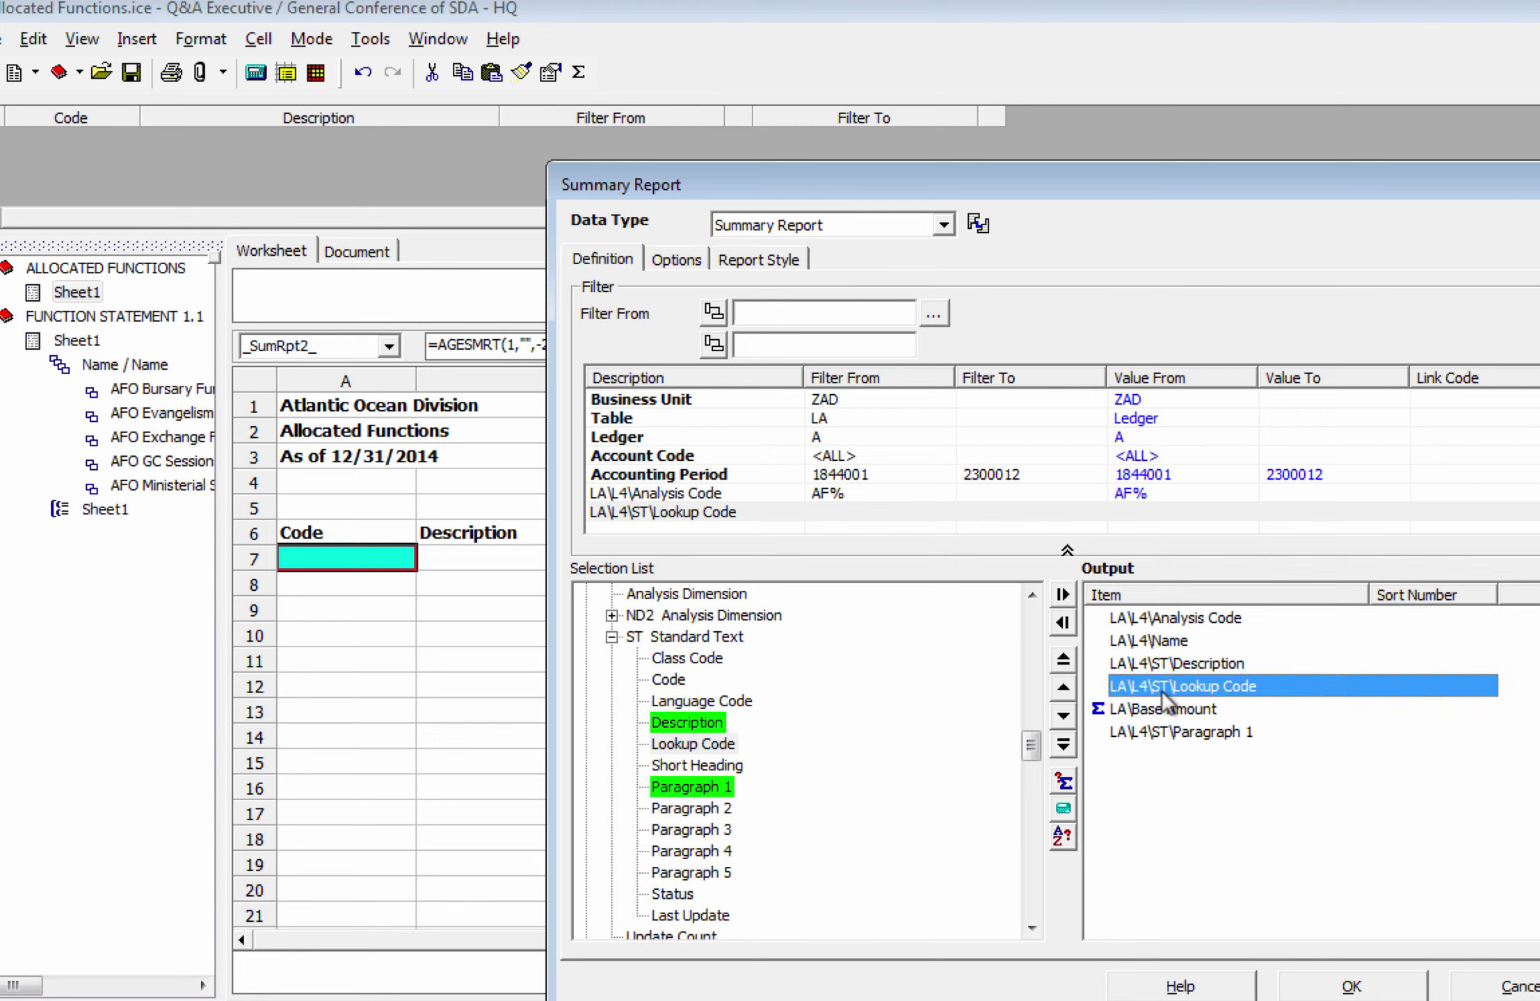
{"action": "left_click", "coordinate": [1062, 835]}
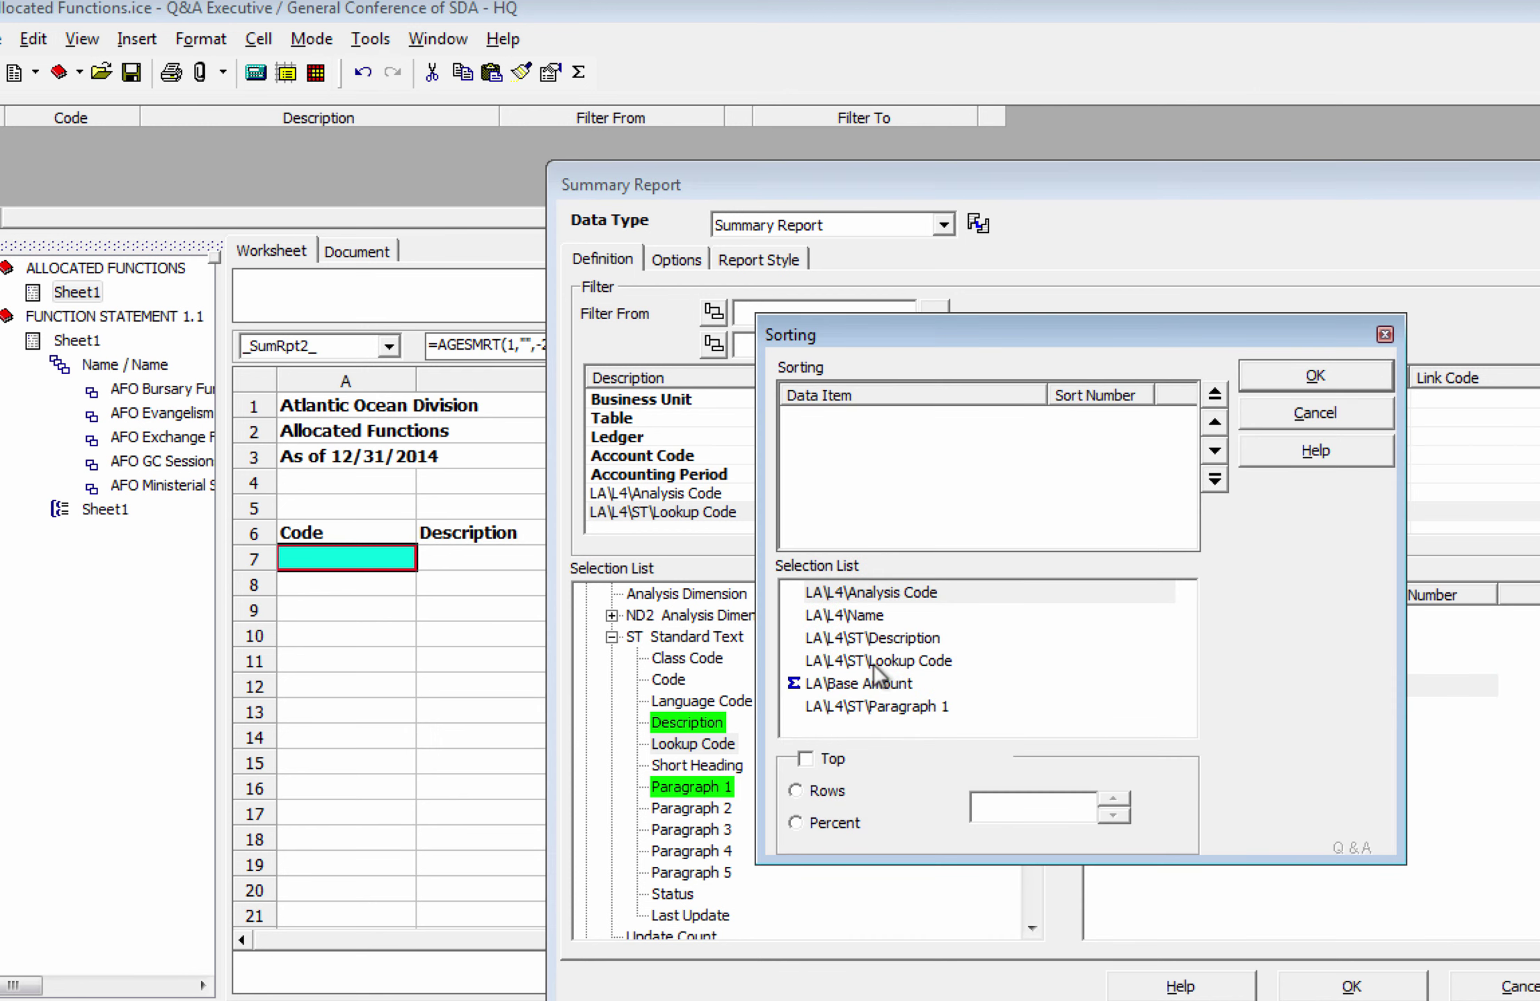
{"action": "left_click", "coordinate": [875, 664]}
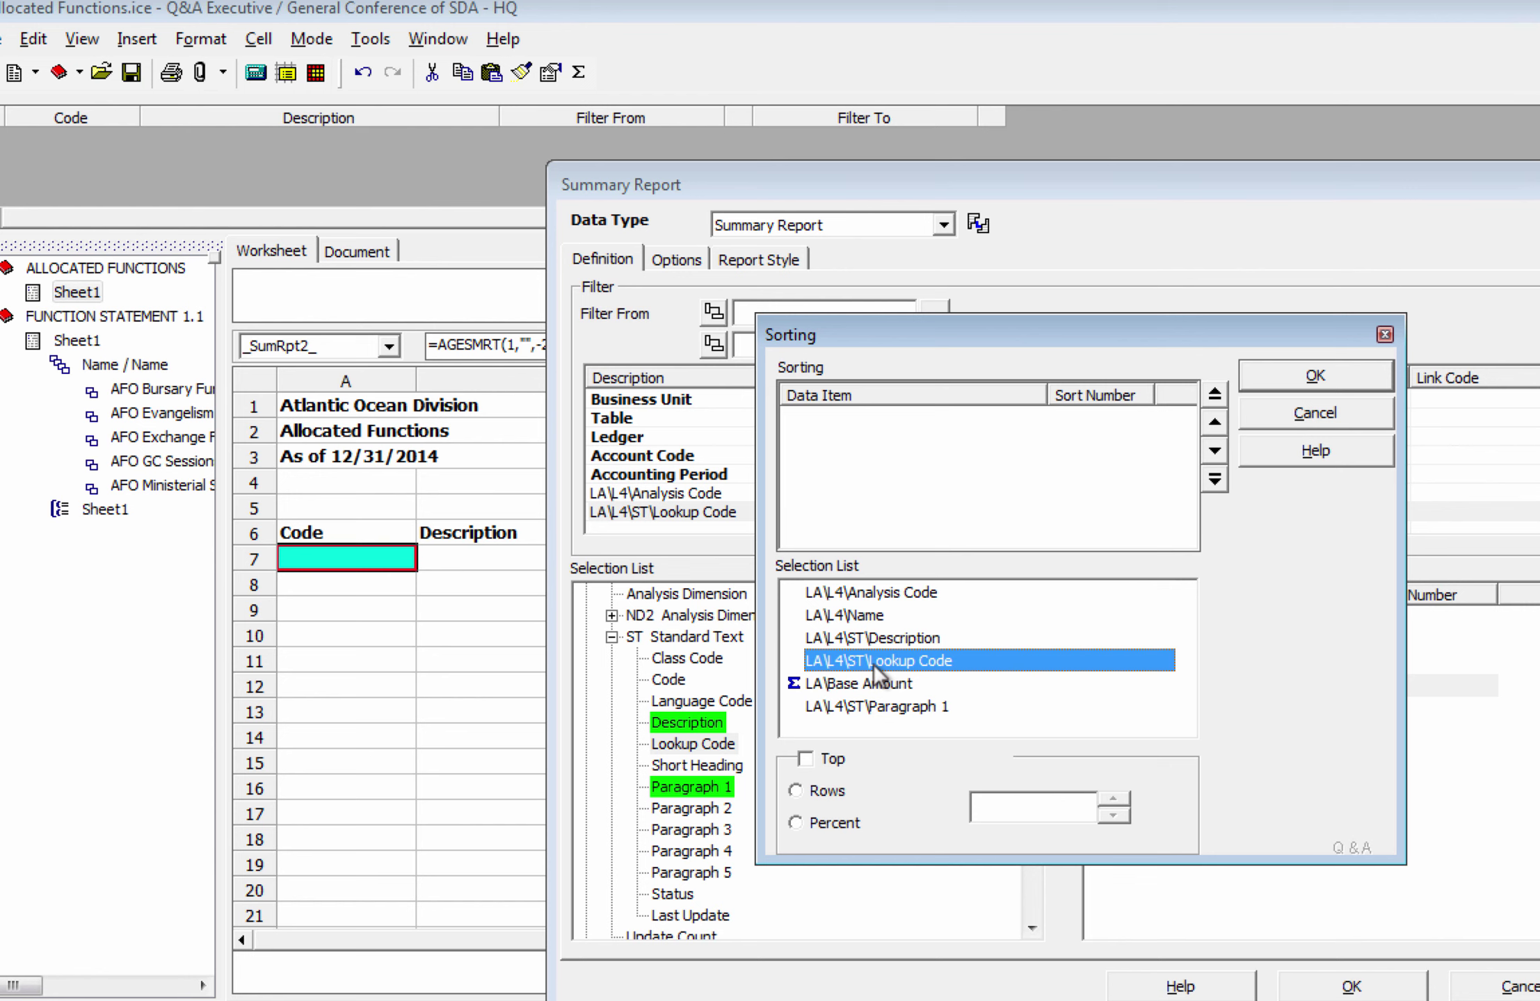
{"action": "double_click", "coordinate": [875, 664]}
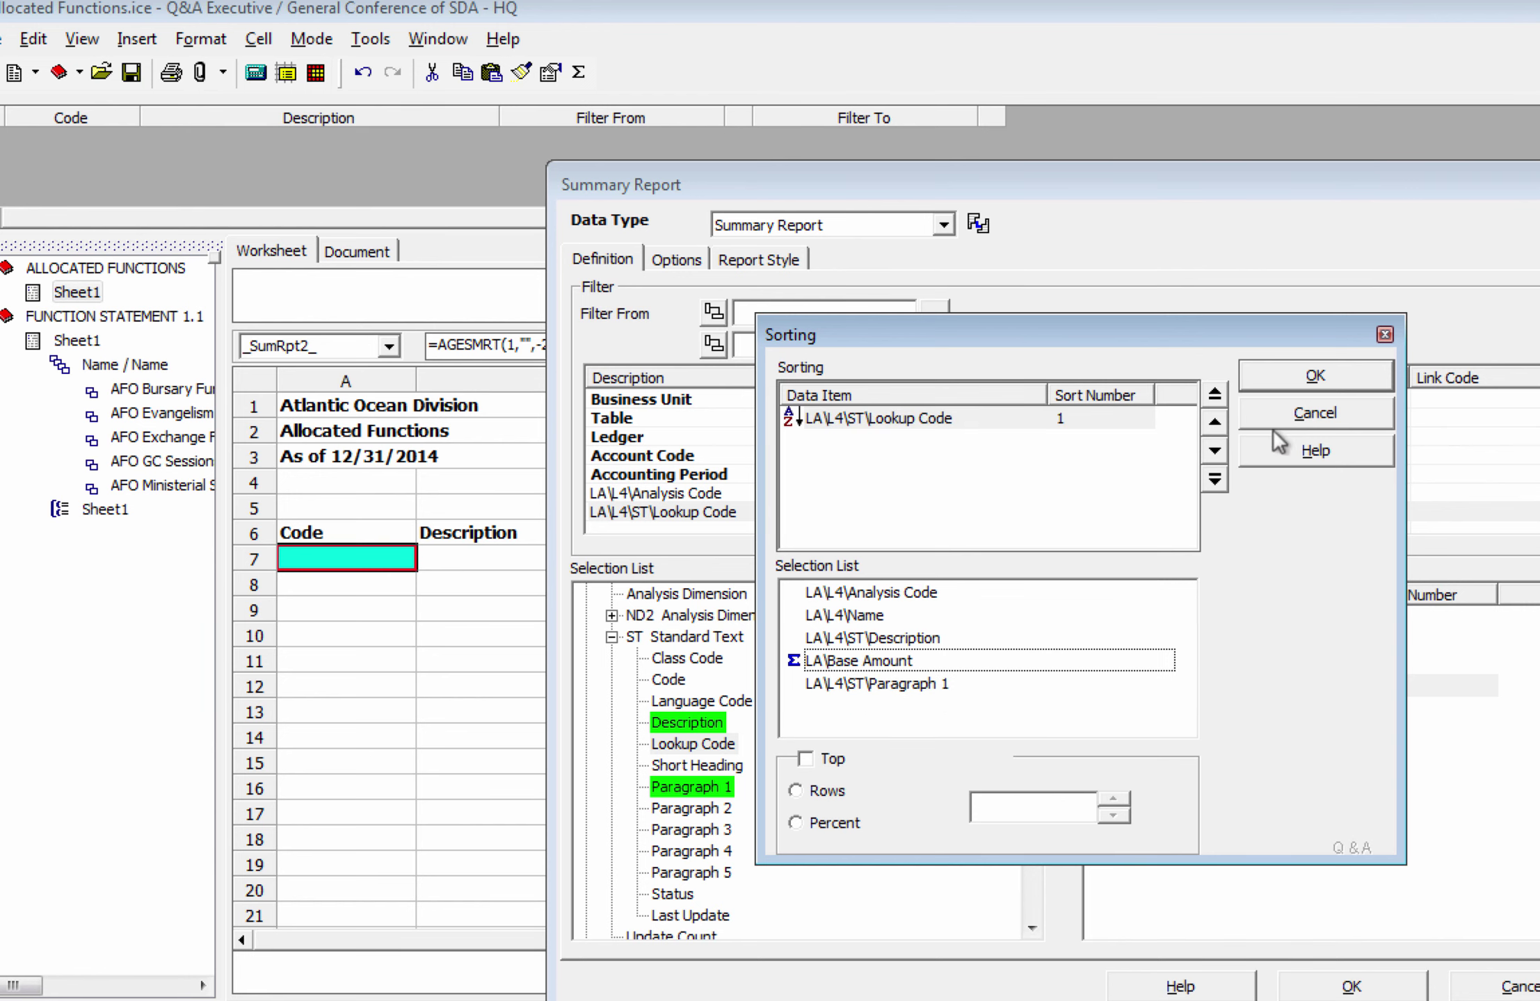
{"action": "left_click", "coordinate": [1293, 379]}
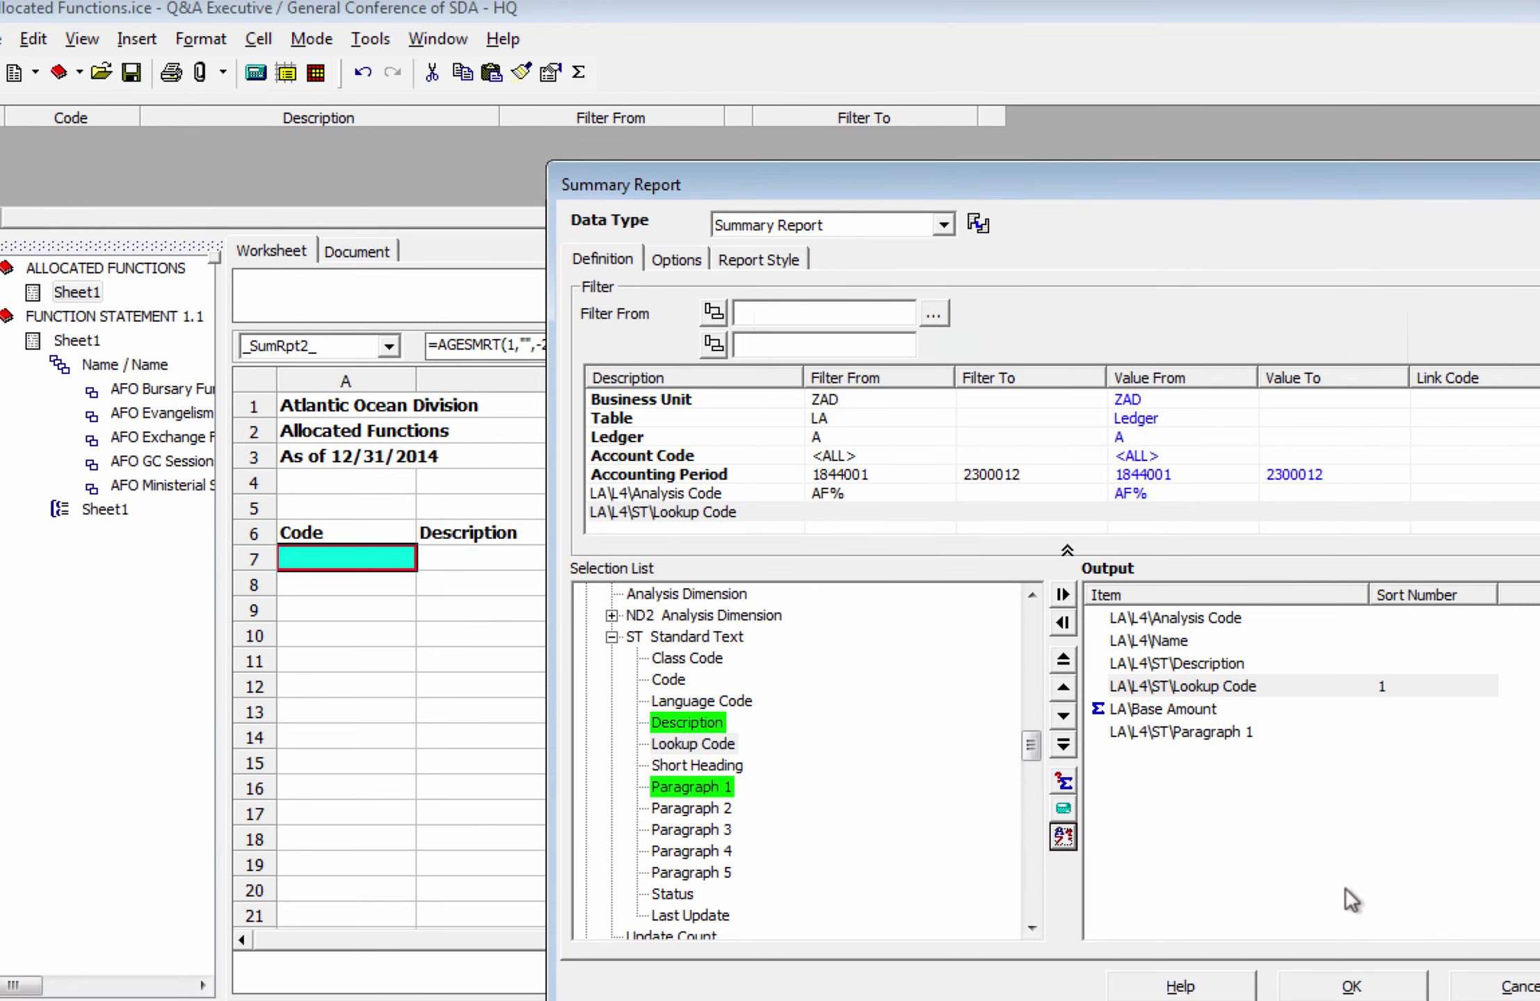
{"action": "left_click", "coordinate": [1351, 986]}
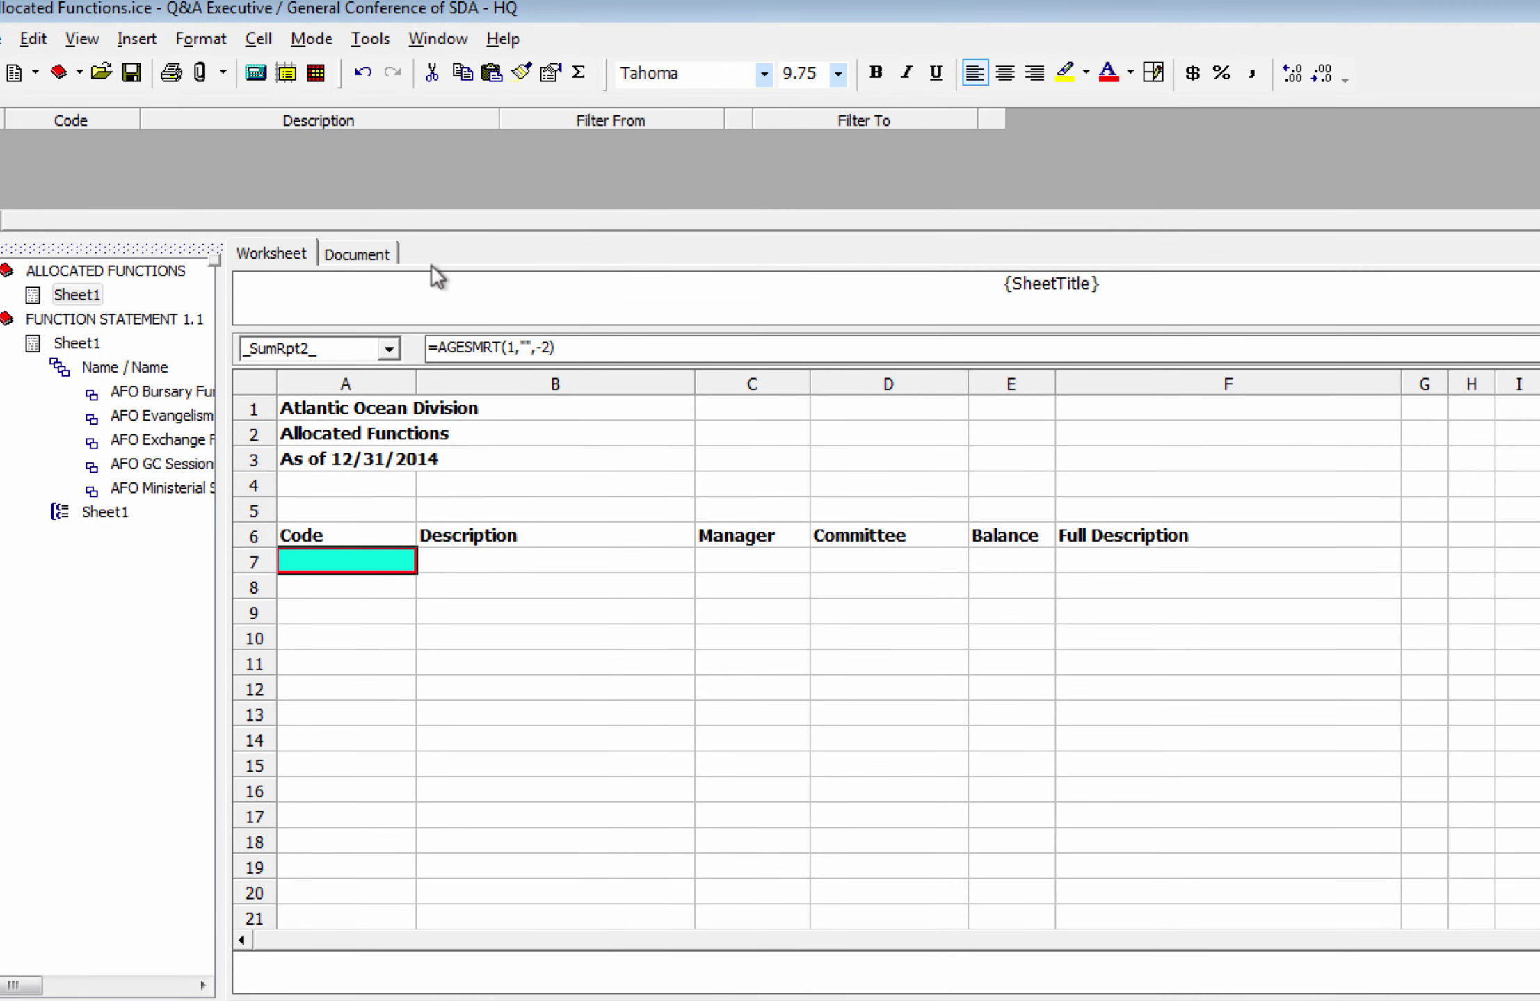
Return the Allocated Functions worksheet to view mode and extract its data with the revised definition
{"action": "left_click", "coordinate": [255, 73]}
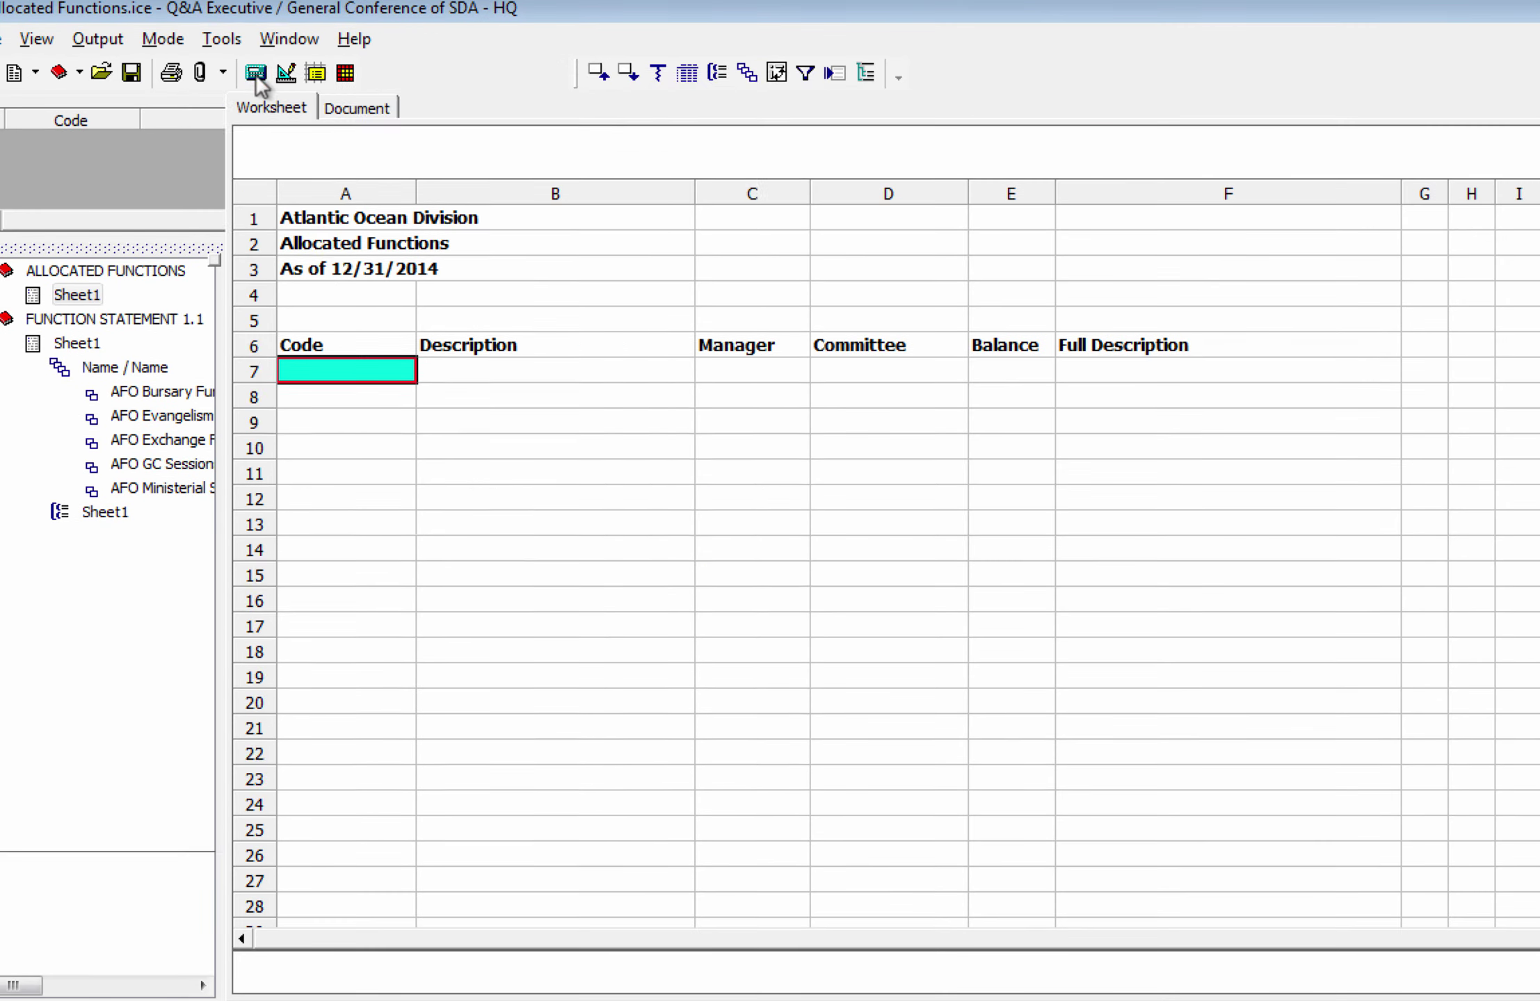
{"action": "left_click", "coordinate": [758, 158]}
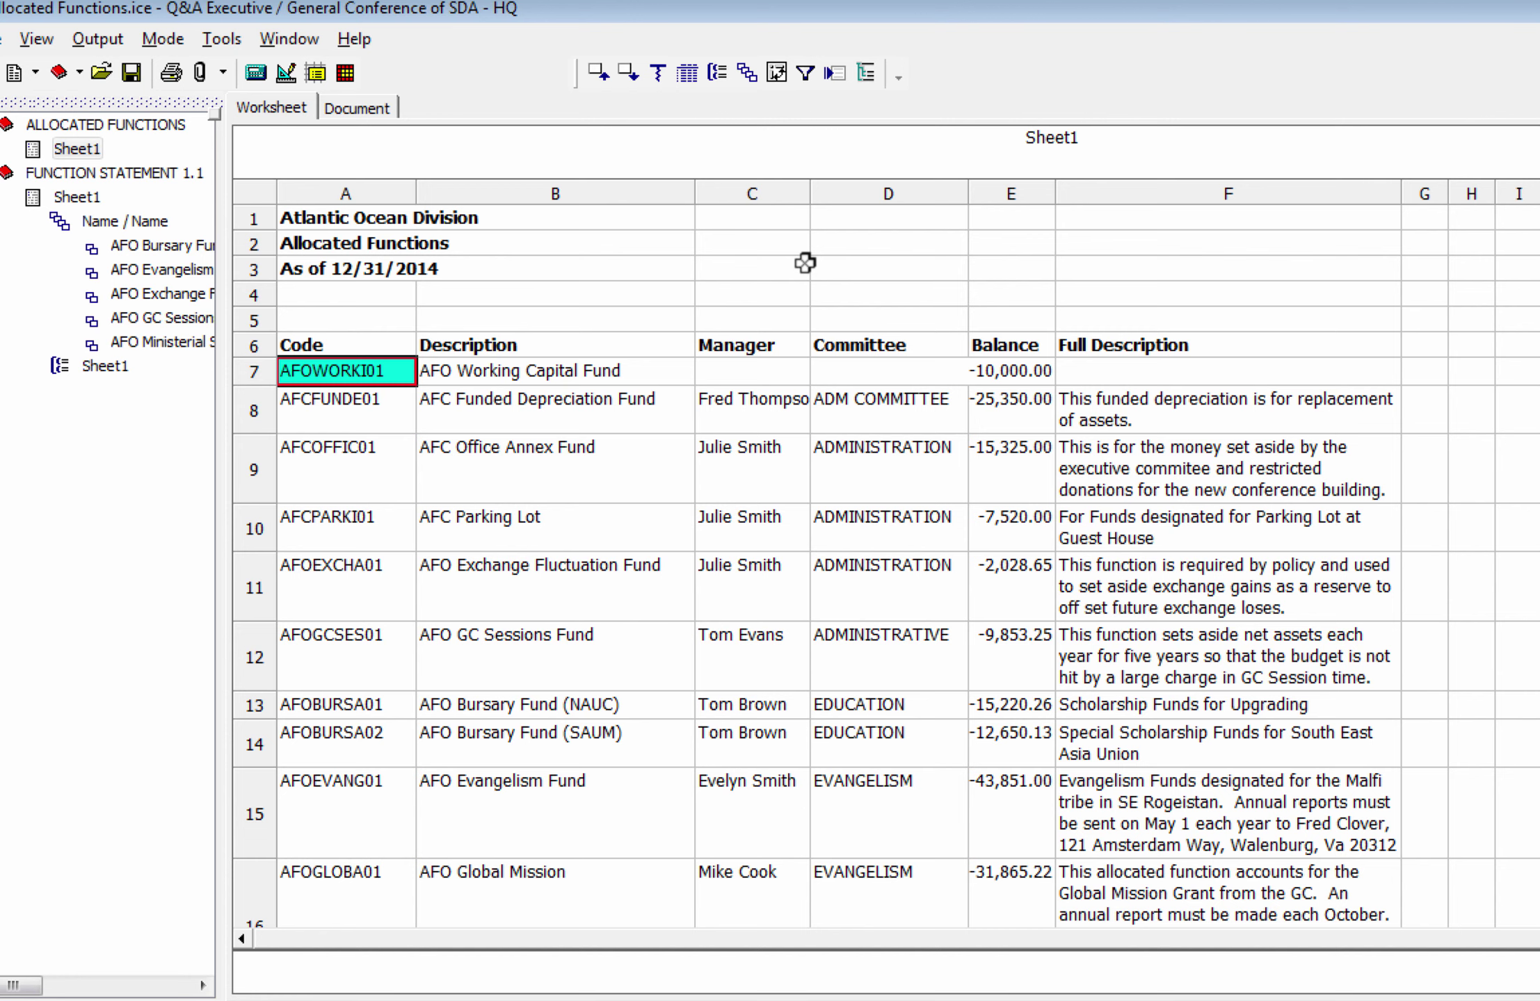
{"action": "left_click", "coordinate": [633, 0]}
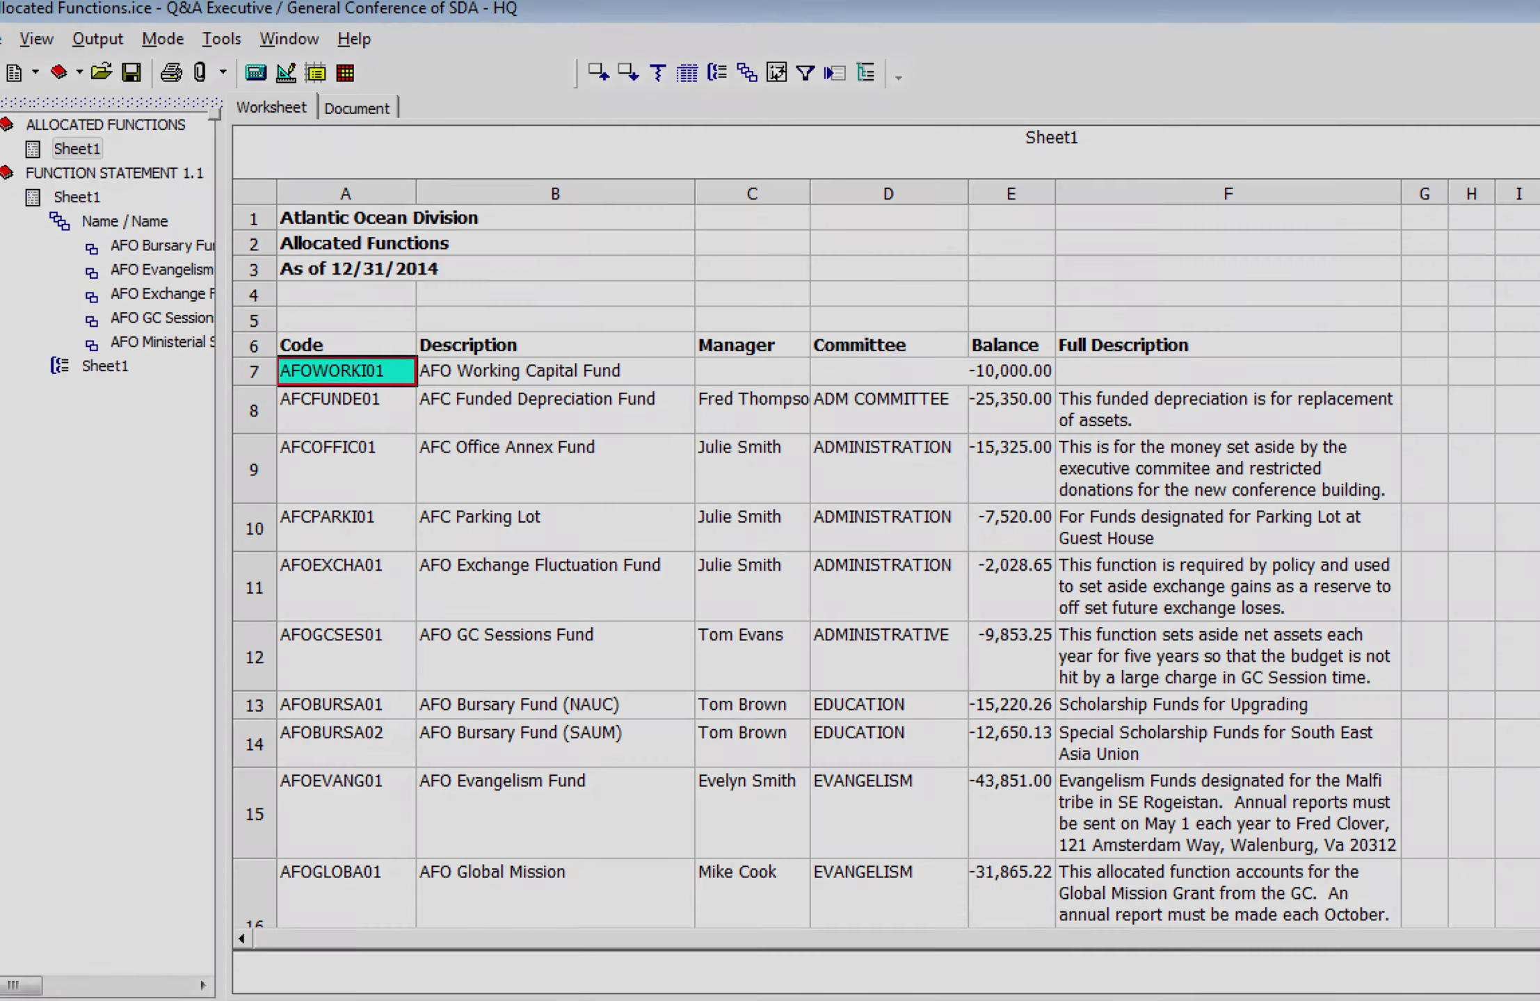